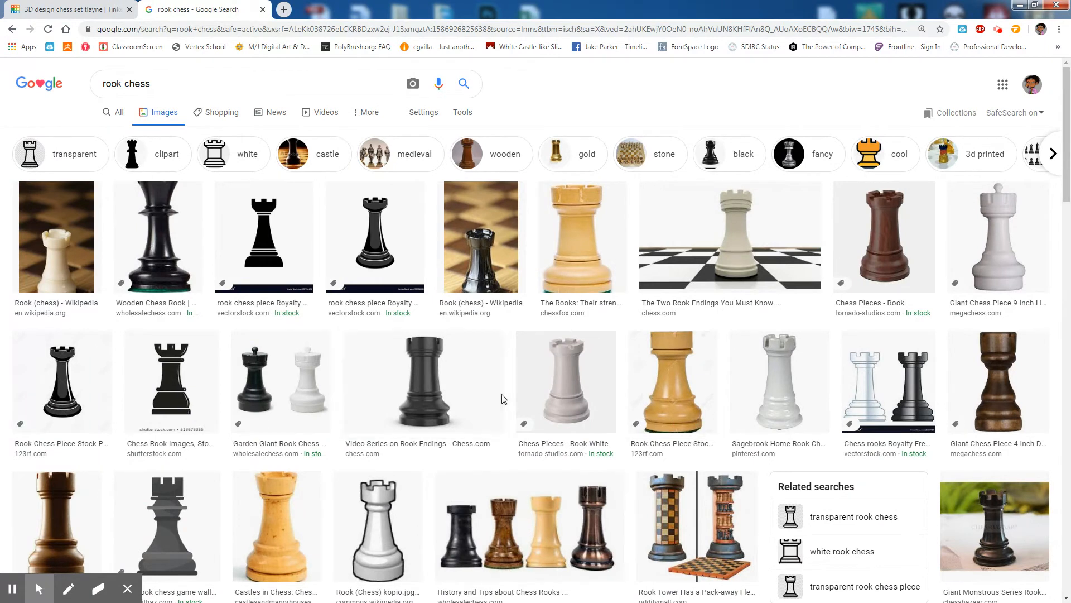
# Step: Examine the rook chess image results for the shapes of the piece's base, body and crenellated top
pyautogui.scroll(-4, 502, 375)
pyautogui.scroll(-6, 502, 376)
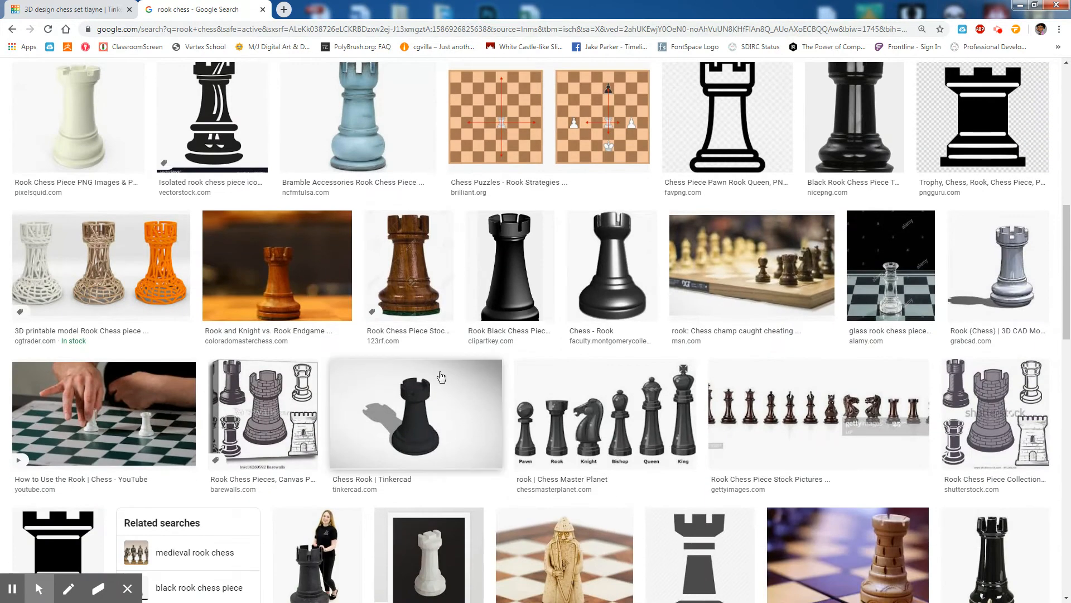
pyautogui.scroll(-4, 441, 378)
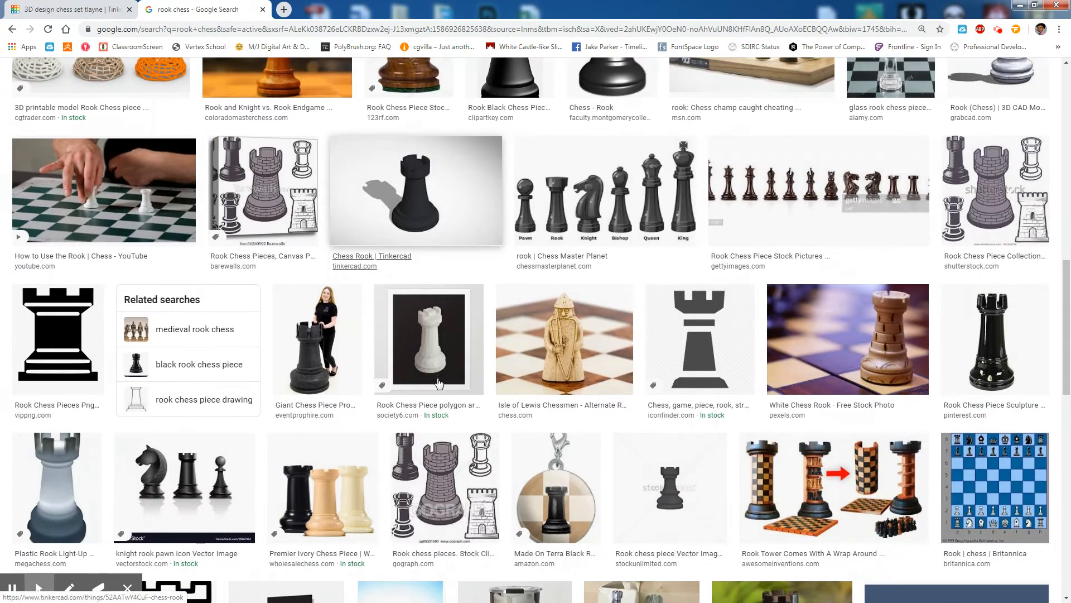
pyautogui.click(58, 6)
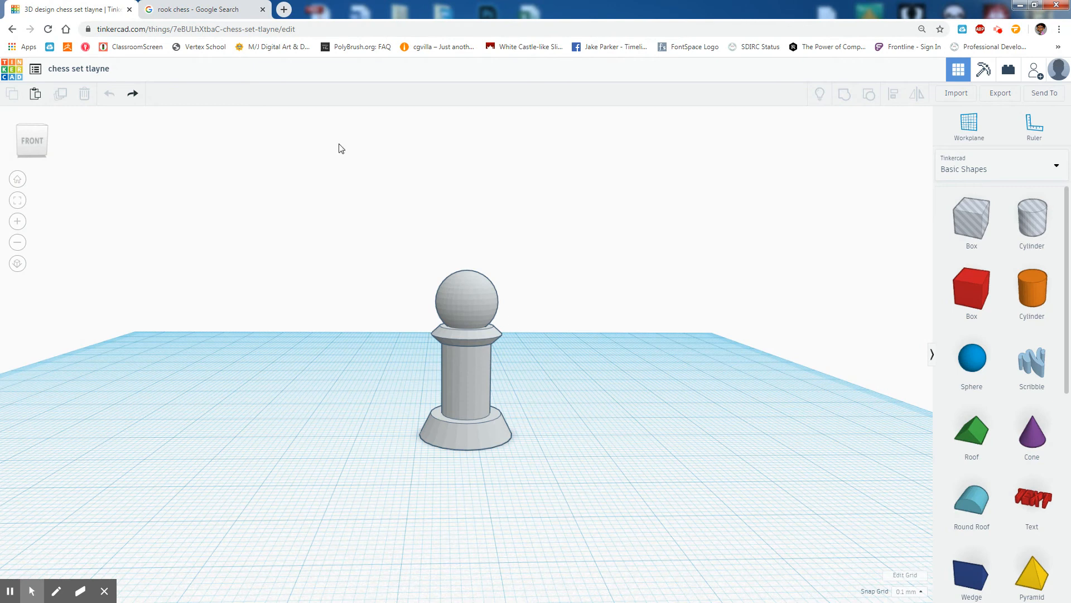
pyautogui.click(223, 10)
pyautogui.scroll(-1, 115, 456)
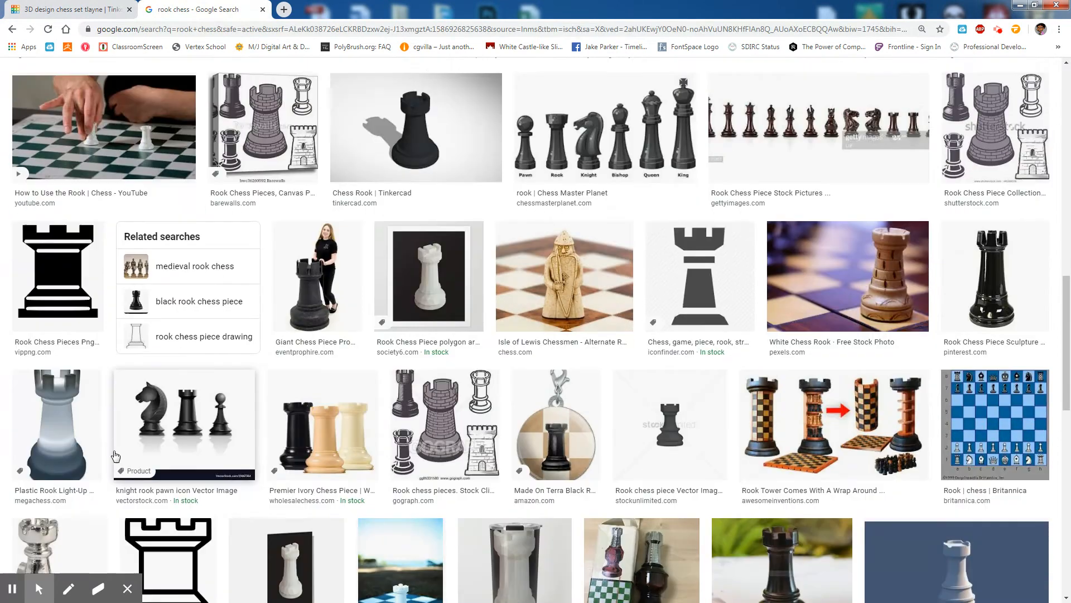
pyautogui.scroll(-3, 115, 456)
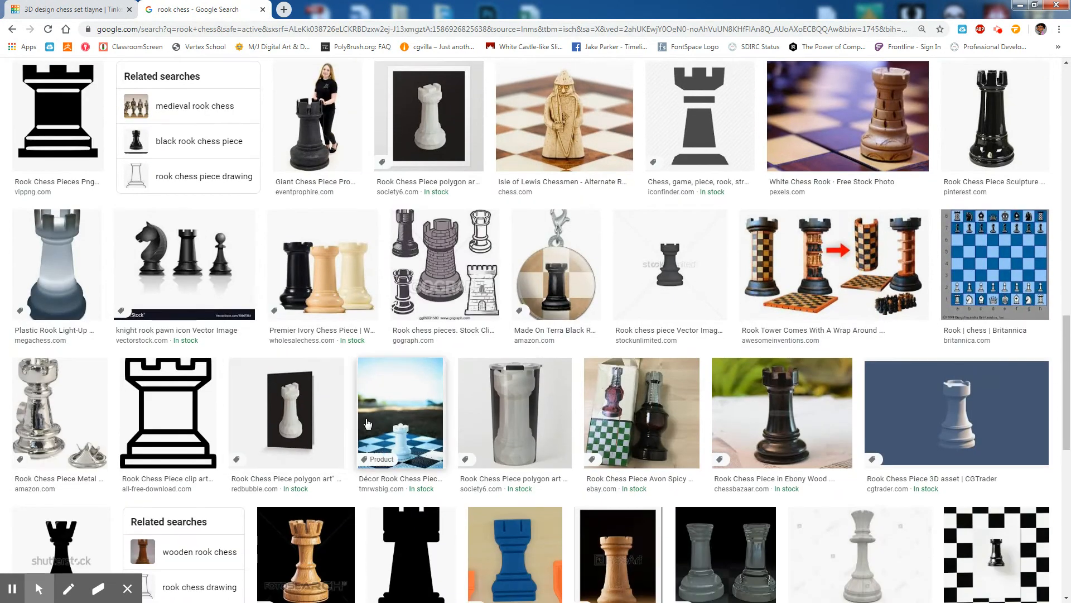
pyautogui.scroll(-2, 371, 432)
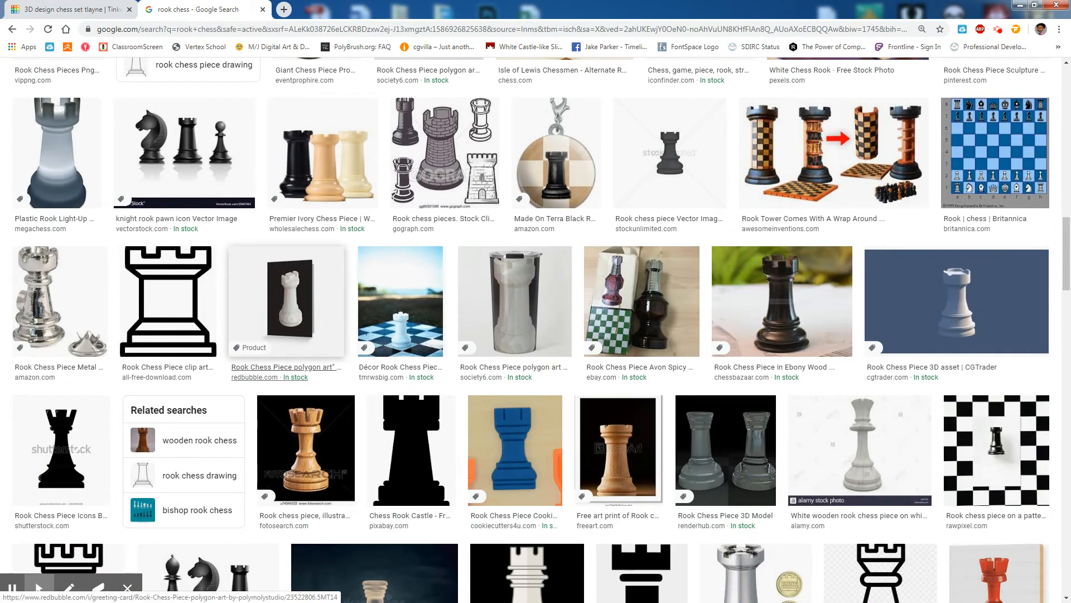
pyautogui.scroll(-2, 340, 390)
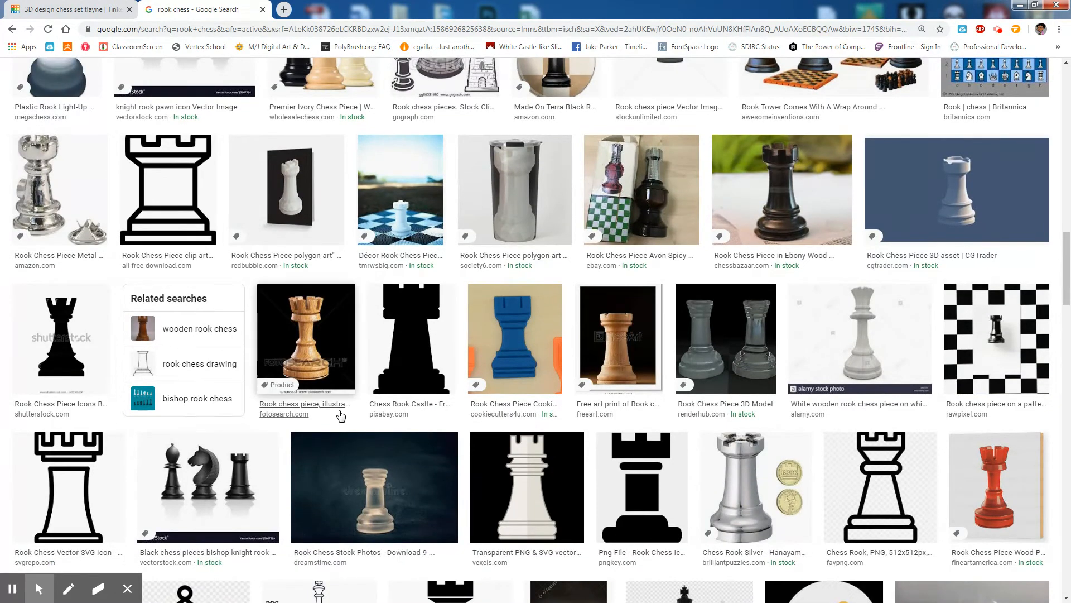
pyautogui.scroll(-3, 340, 416)
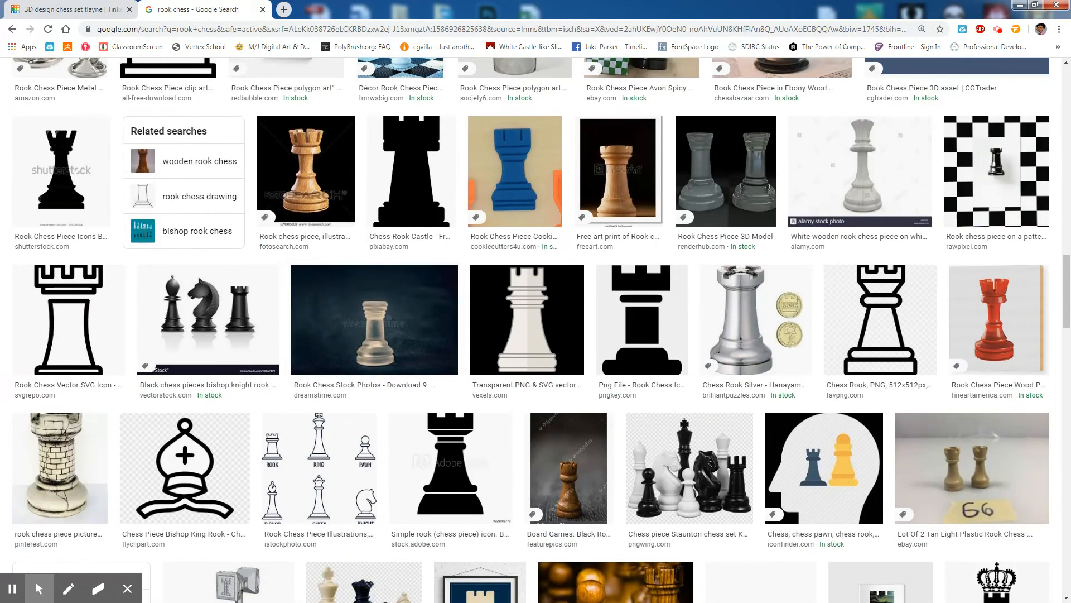
pyautogui.scroll(-1, 412, 420)
pyautogui.scroll(1, 419, 414)
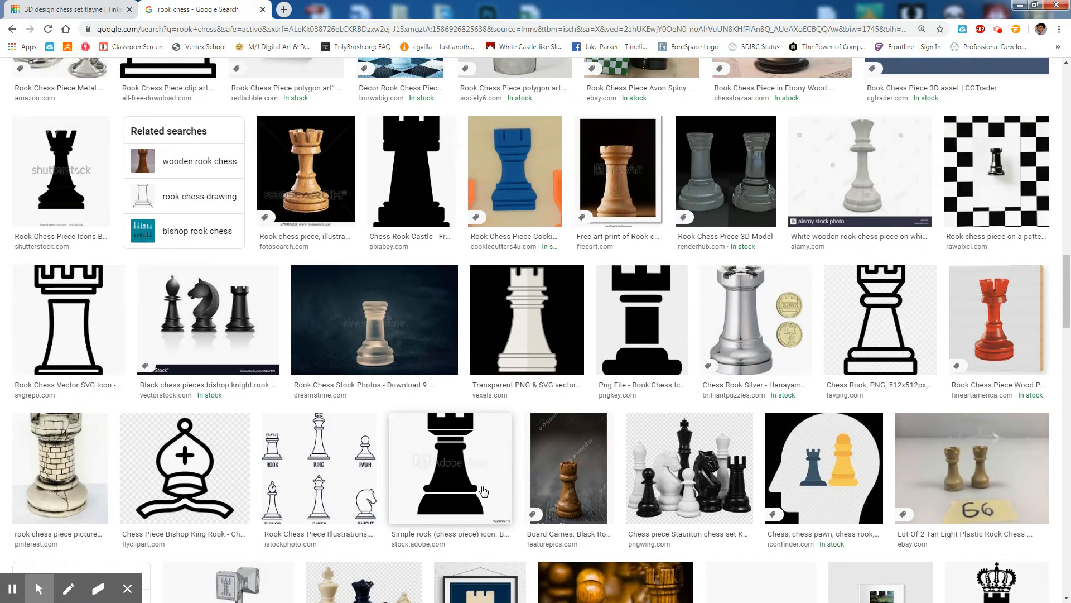
pyautogui.hotkey('alt', 'p')
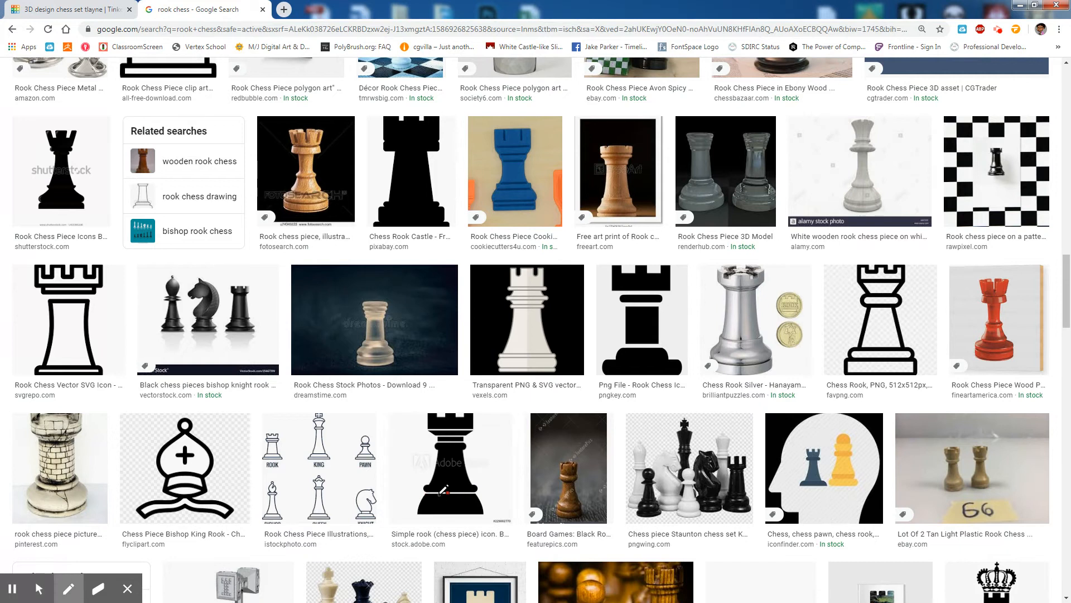
pyautogui.moveTo(483, 494)
pyautogui.mouseDown()
pyautogui.moveTo(426, 491)
pyautogui.moveTo(419, 510)
pyautogui.moveTo(488, 508)
pyautogui.moveTo(484, 490)
pyautogui.mouseUp()
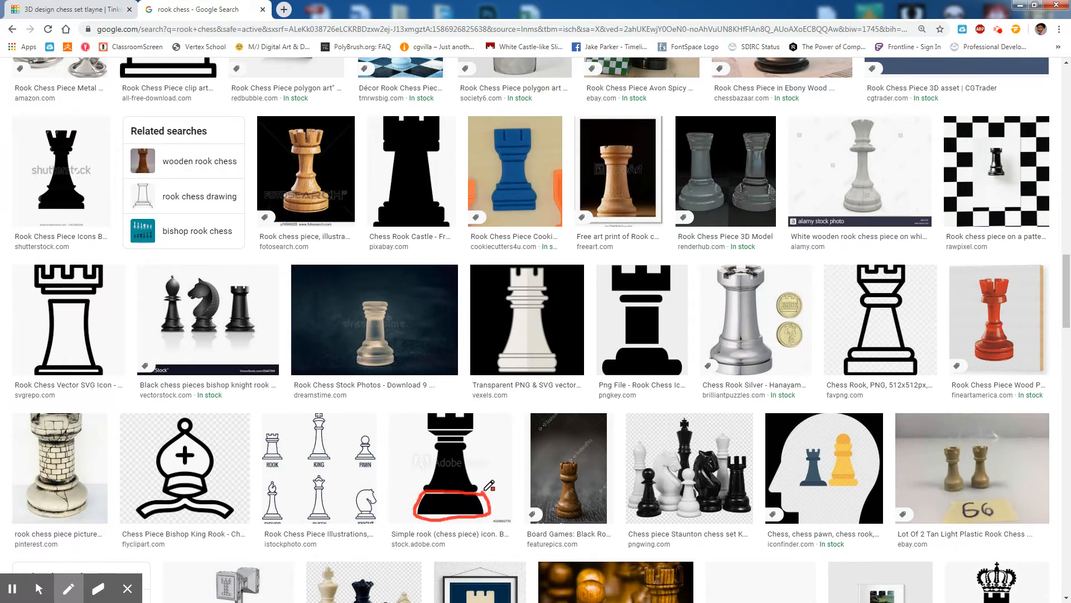
pyautogui.moveTo(425, 414)
pyautogui.mouseDown()
pyautogui.moveTo(425, 428)
pyautogui.moveTo(473, 428)
pyautogui.mouseUp()
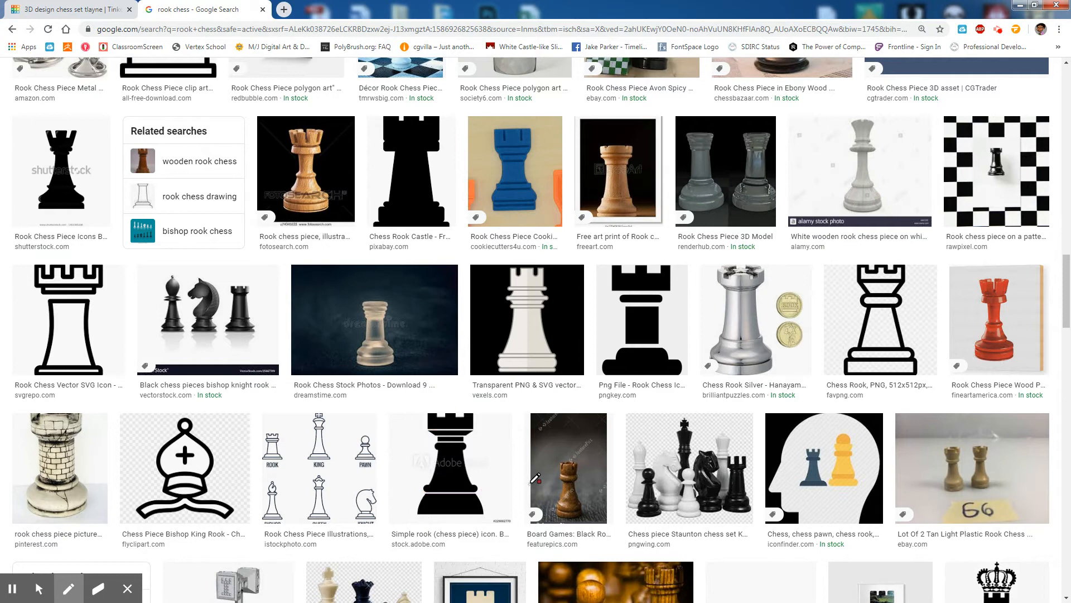
# Step: Switch to the Tinkercad chess set design and examine the existing pawn's shapes
pyautogui.click(102, 12)
pyautogui.hotkey('alt', 'p')
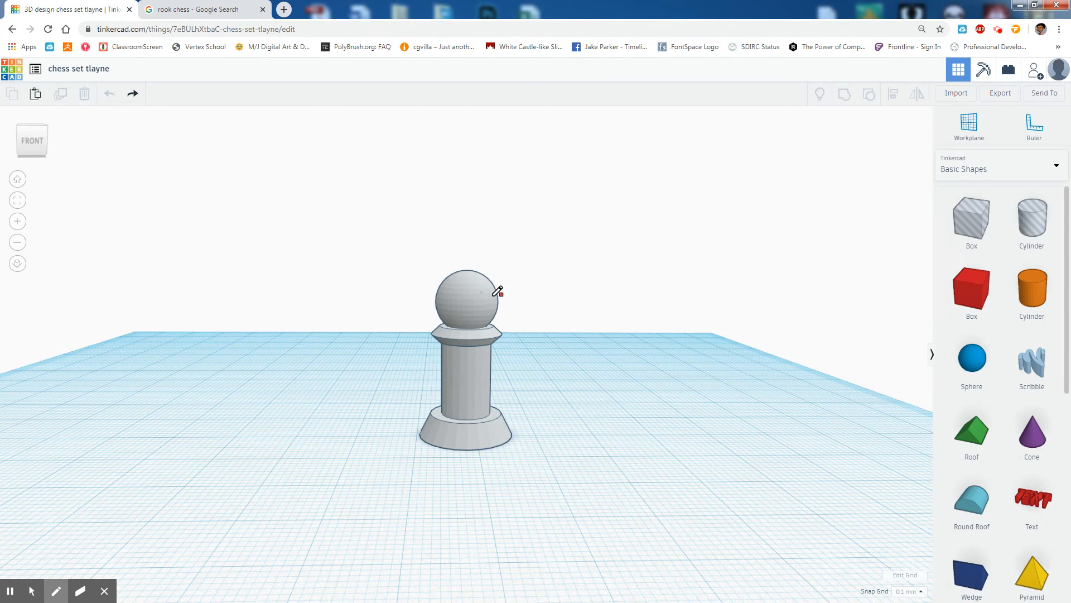
pyautogui.moveTo(509, 269)
pyautogui.mouseDown()
pyautogui.moveTo(521, 288)
pyautogui.moveTo(549, 255)
pyautogui.mouseUp()
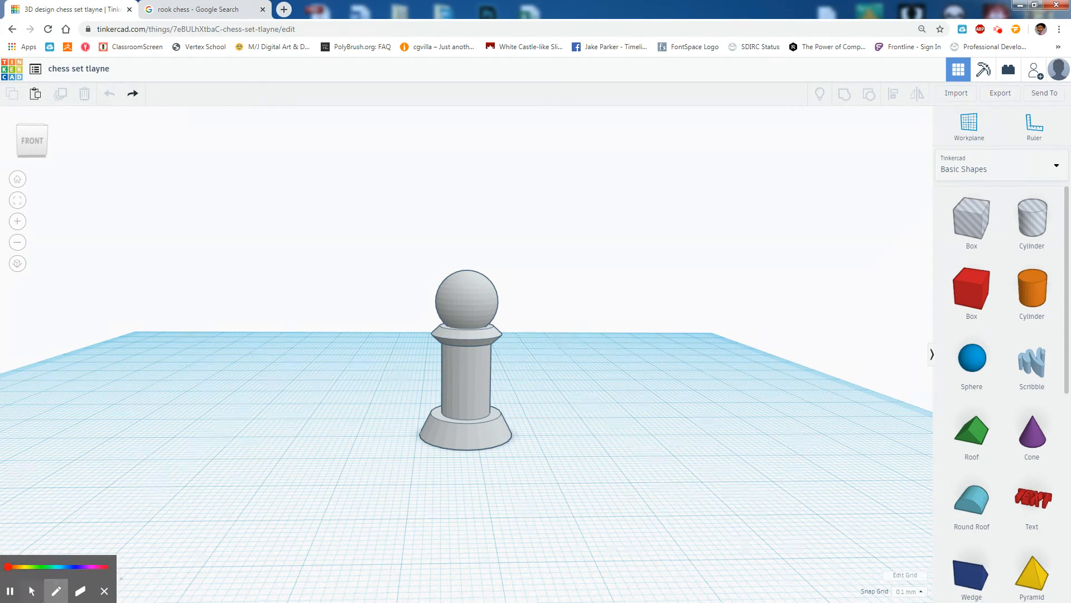
pyautogui.click(59, 595)
pyautogui.click(32, 591)
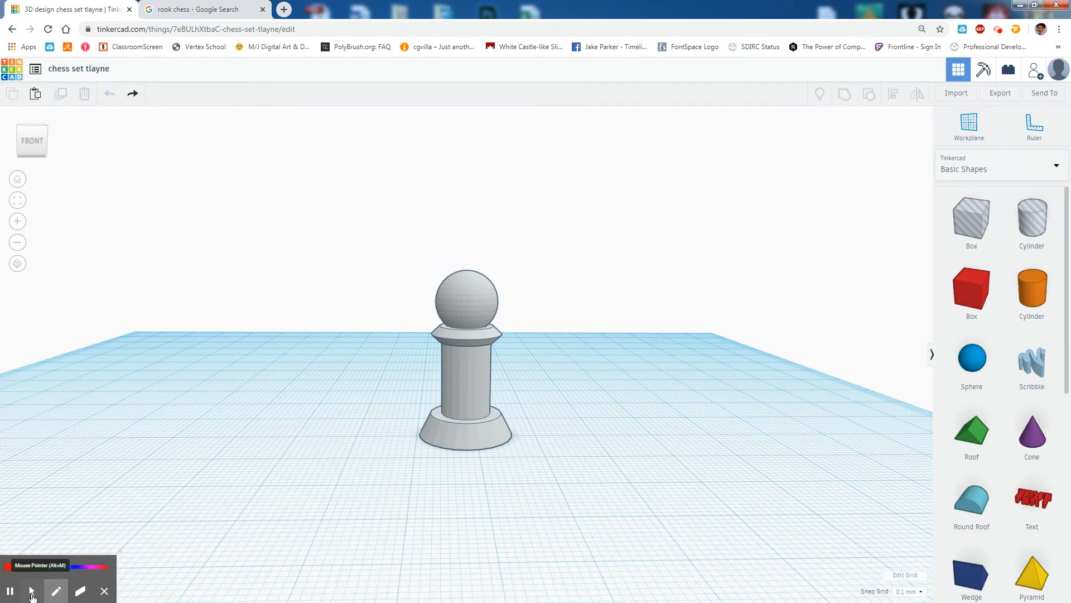
# Step: Duplicate the grouped pawn and place the copy directly beside the original, about 17.3 mm to its right
pyautogui.moveTo(412, 257); pyautogui.dragTo(566, 479)
pyautogui.moveTo(533, 472)
pyautogui.mouseDown(button='right')
pyautogui.moveTo(558, 467)
pyautogui.moveTo(521, 458)
pyautogui.mouseUp(button='right')
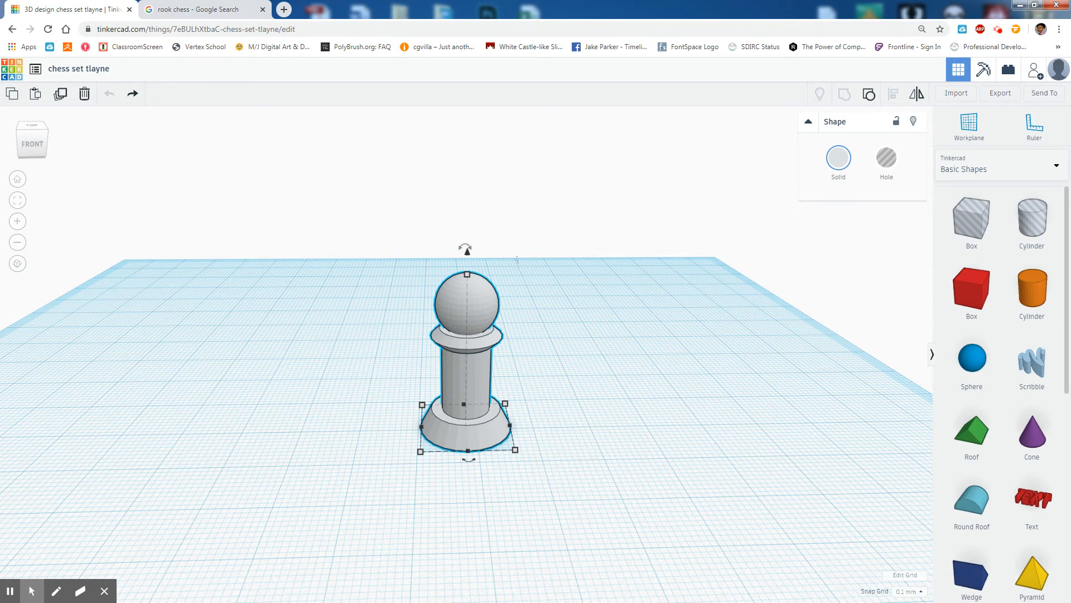
pyautogui.hotkey('ctrl', 'd')
pyautogui.moveTo(491, 443); pyautogui.dragTo(609, 443)
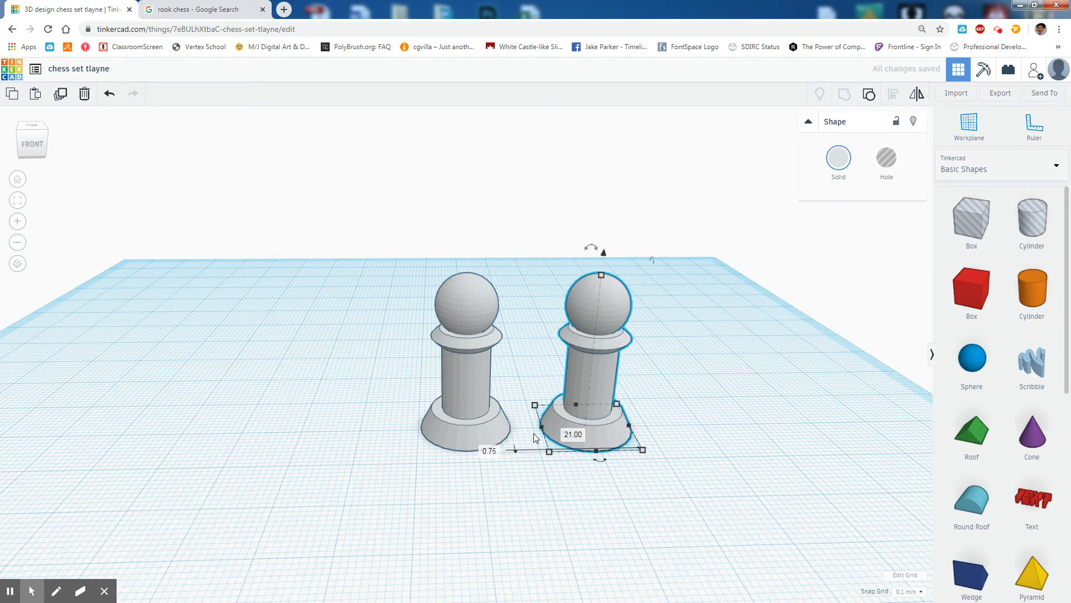
pyautogui.moveTo(593, 430); pyautogui.dragTo(566, 427)
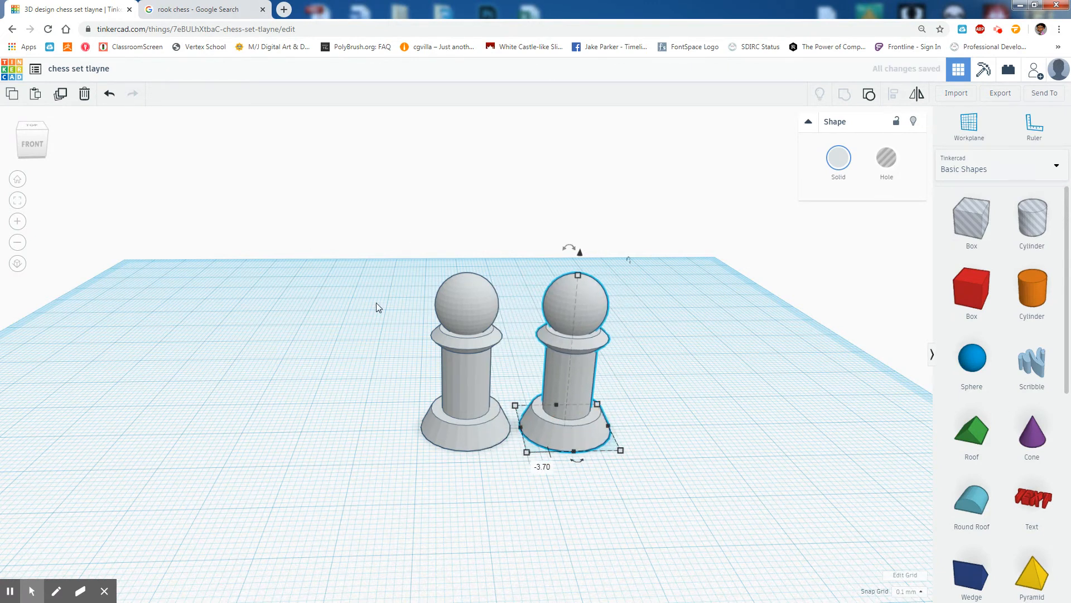
# Step: Try to ungroup the copied pawn into its separate shapes
pyautogui.moveTo(676, 487); pyautogui.dragTo(602, 357, button='right')
pyautogui.click(474, 396)
pyautogui.click(556, 390)
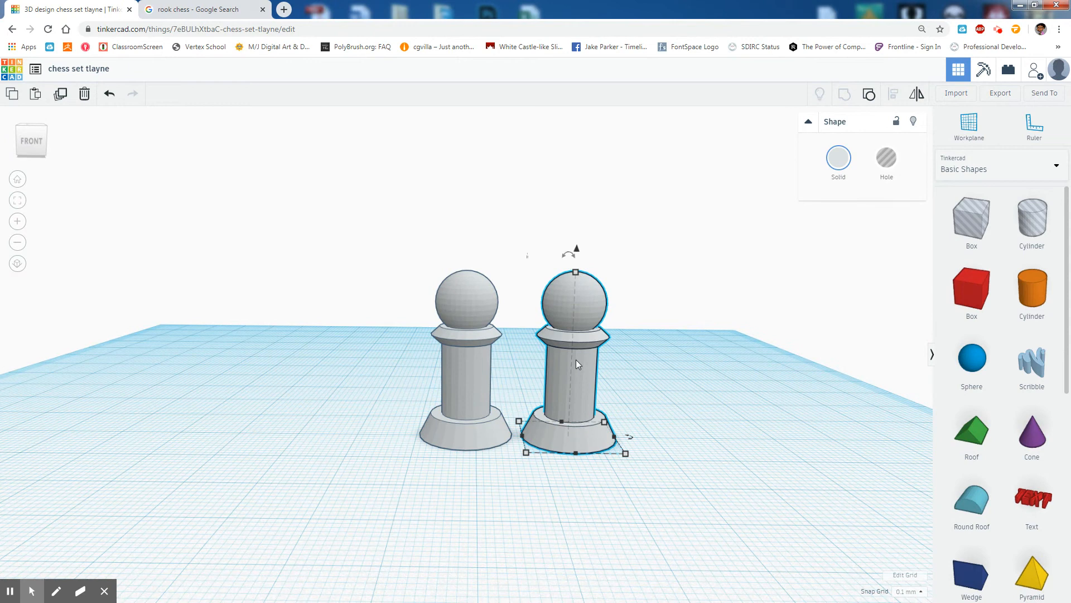
pyautogui.hotkey('ctrl', 'shift', 'g')
pyautogui.click(568, 413)
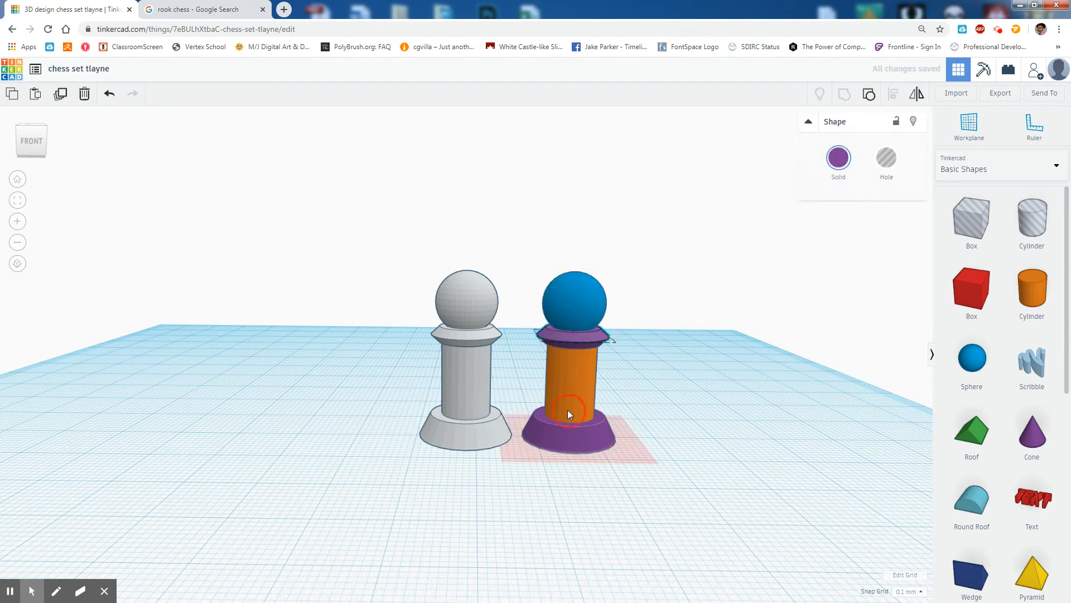
pyautogui.click(635, 455)
pyautogui.hotkey('ctrl', 'z')
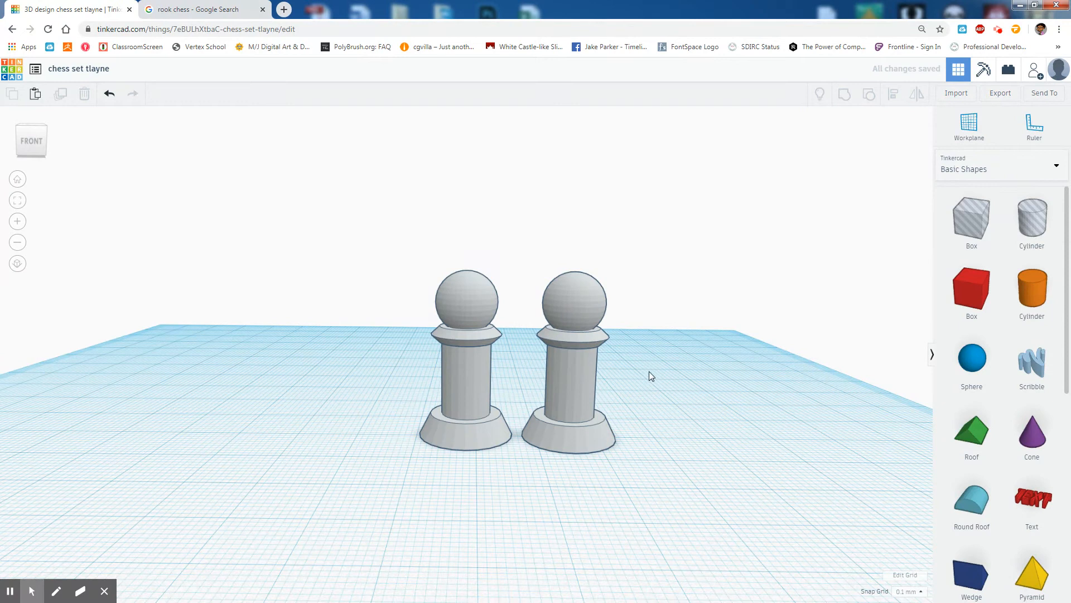
# Step: Move the copied pawn about 1.9 mm farther from the original and ungroup it into its separate shapes
pyautogui.click(576, 305)
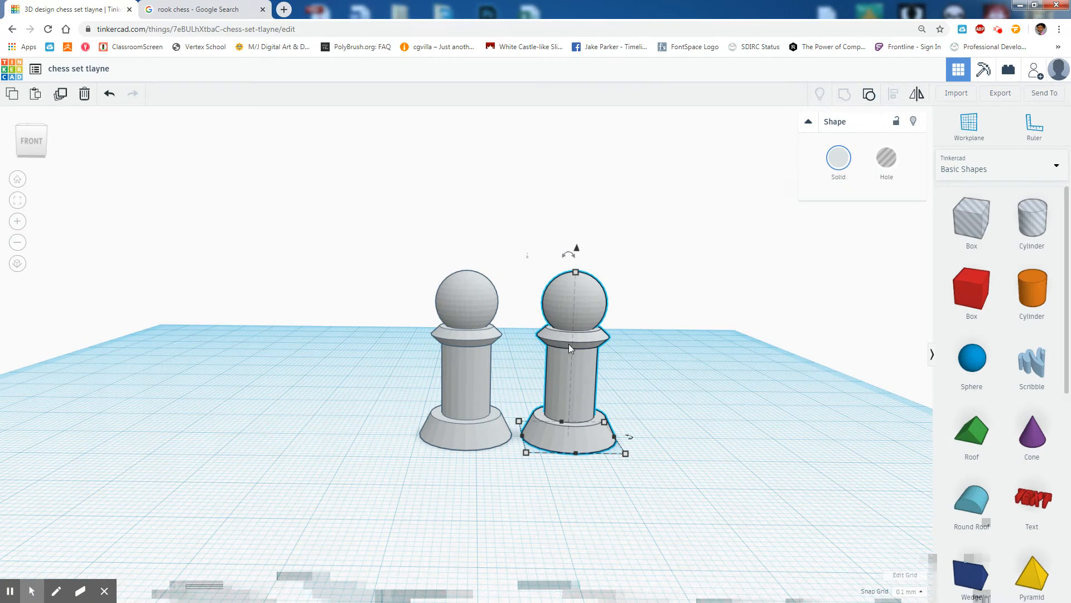
pyautogui.click(580, 294)
pyautogui.moveTo(569, 383)
pyautogui.mouseDown()
pyautogui.moveTo(591, 383)
pyautogui.moveTo(582, 384)
pyautogui.mouseUp()
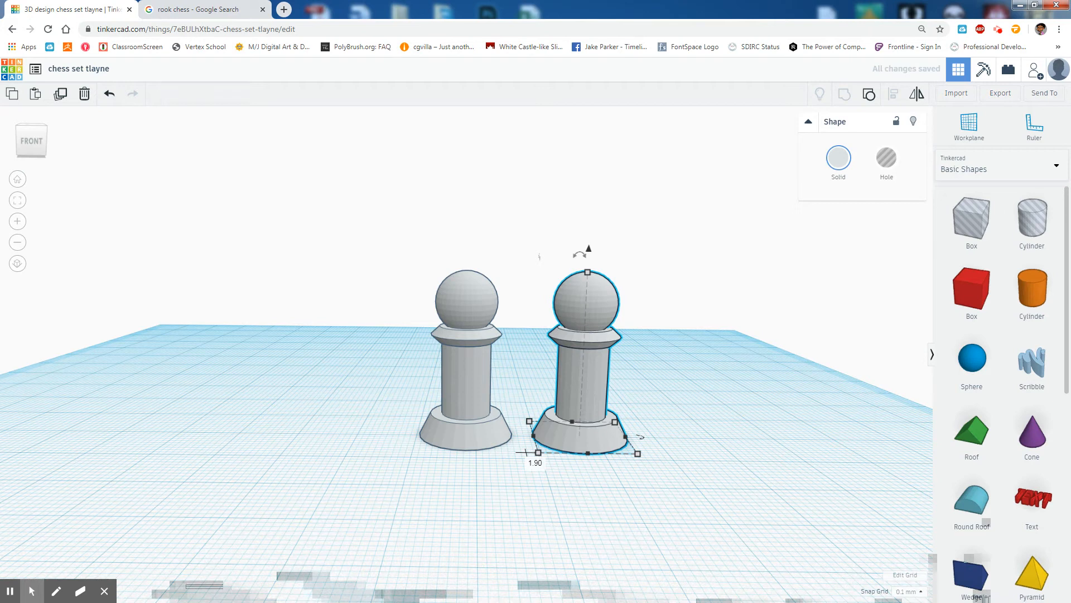
pyautogui.hotkey('ctrl', 'shift', 'g')
pyautogui.click(644, 483)
pyautogui.moveTo(718, 426); pyautogui.dragTo(592, 423, button='right')
pyautogui.scroll(3, 552, 432)
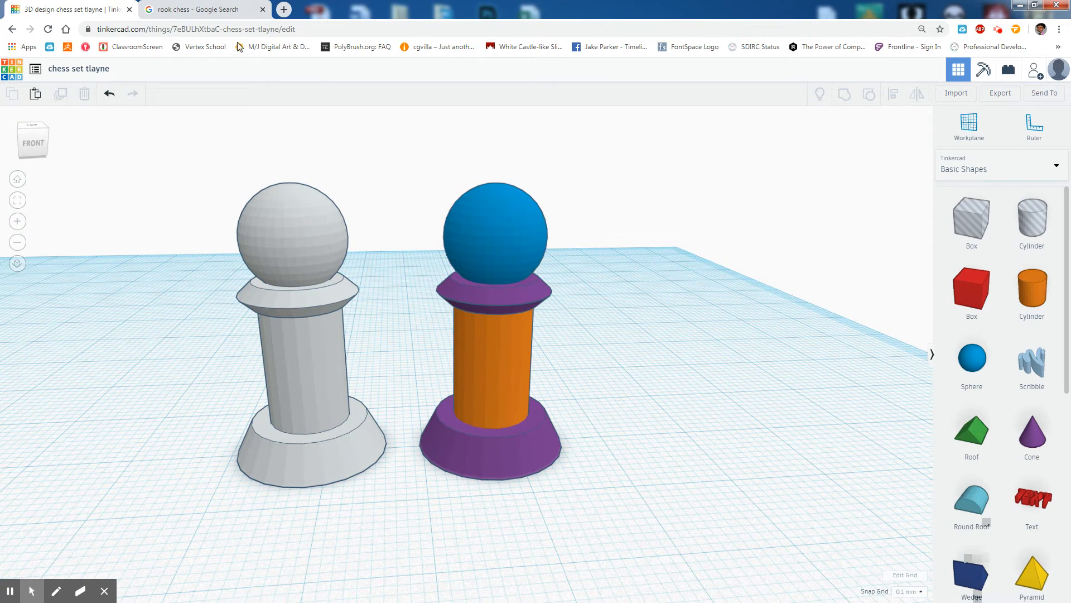
# Step: Switch to the rook image results and examine the top and tapered body of the black rook castle silhouette
pyautogui.click(215, 11)
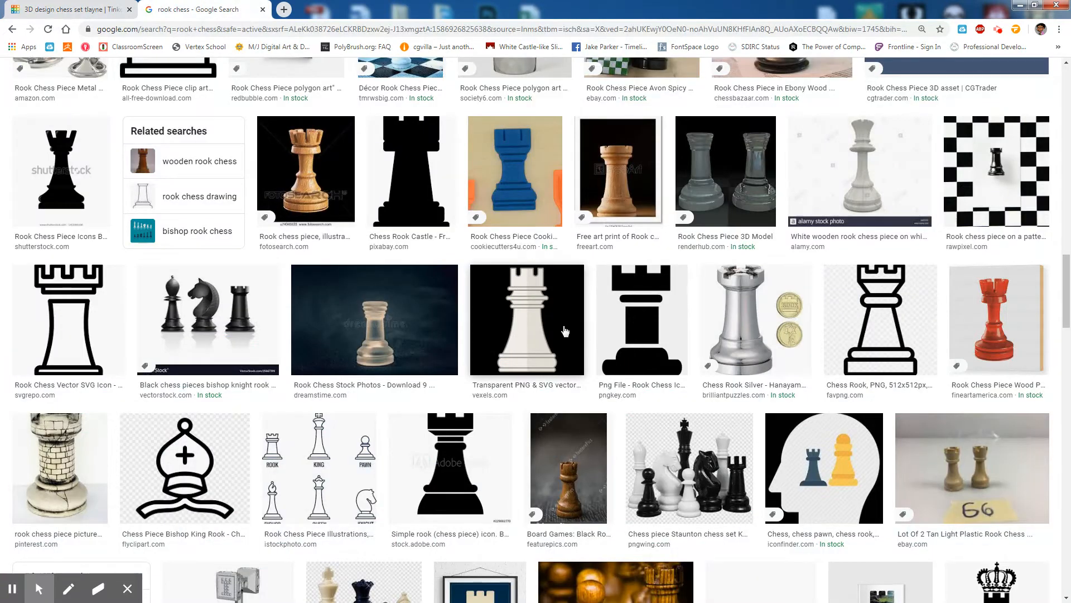
pyautogui.scroll(1, 764, 324)
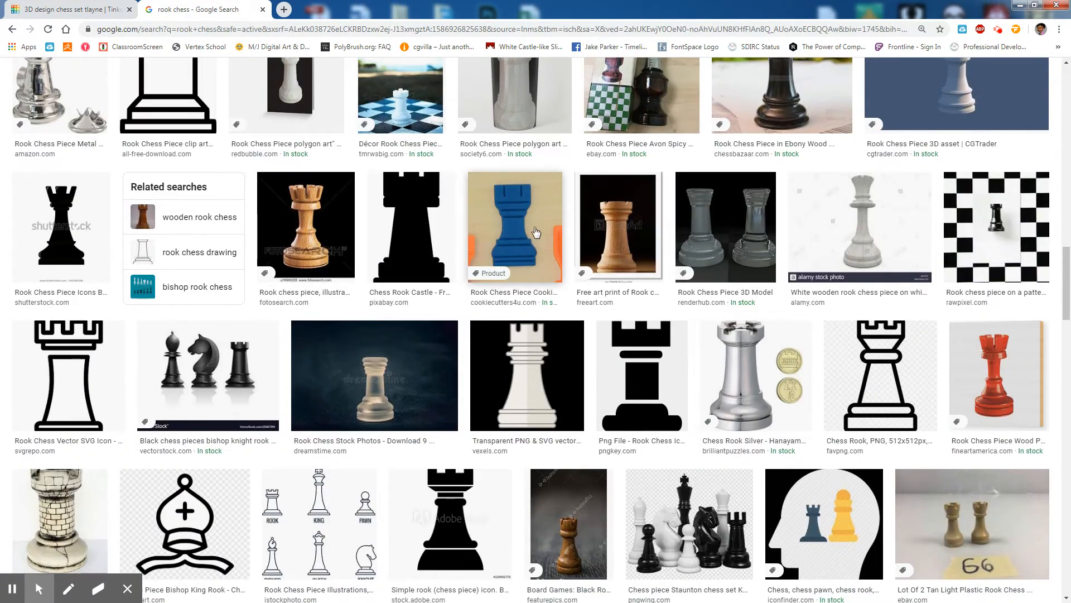
pyautogui.hotkey('alt', 'space')
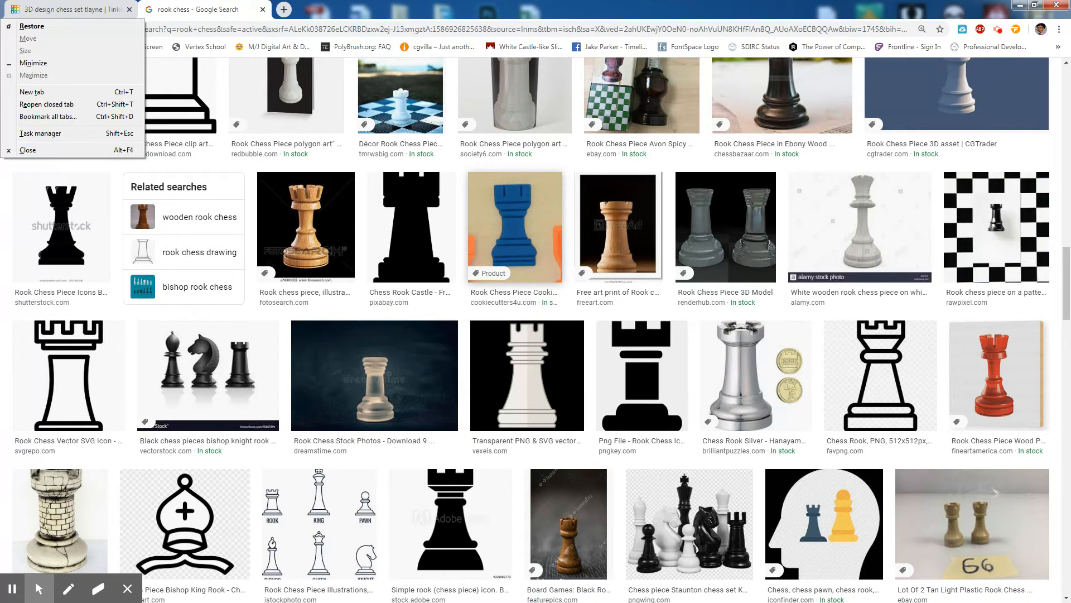
pyautogui.press('Escape')
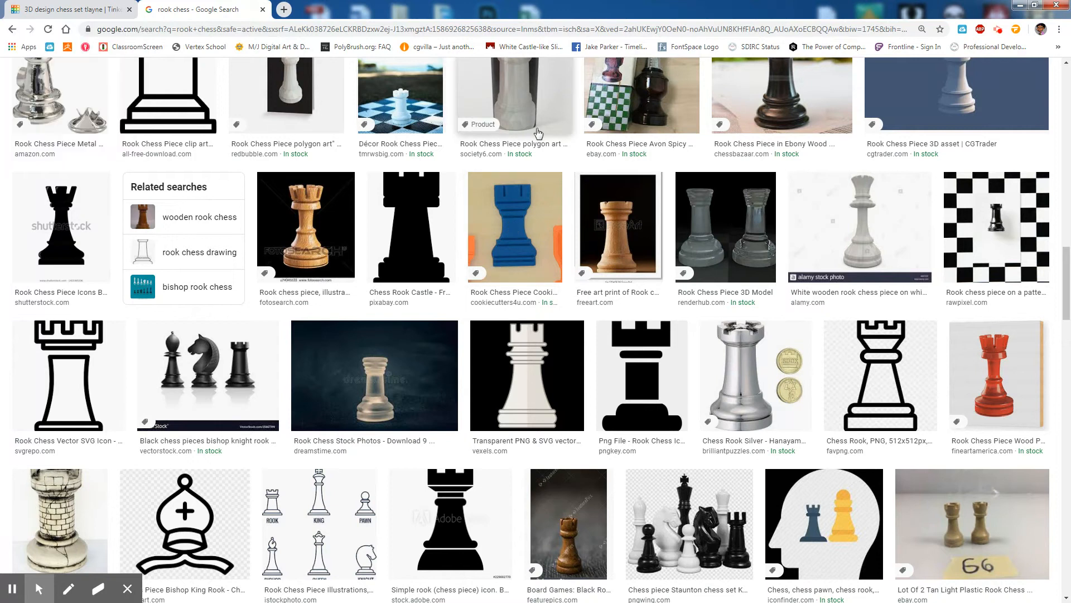
pyautogui.hotkey('alt', 'd')
pyautogui.moveTo(384, 191)
pyautogui.mouseDown()
pyautogui.moveTo(444, 193)
pyautogui.moveTo(433, 165)
pyautogui.moveTo(383, 169)
pyautogui.moveTo(429, 281)
pyautogui.moveTo(447, 193)
pyautogui.moveTo(390, 205)
pyautogui.mouseUp()
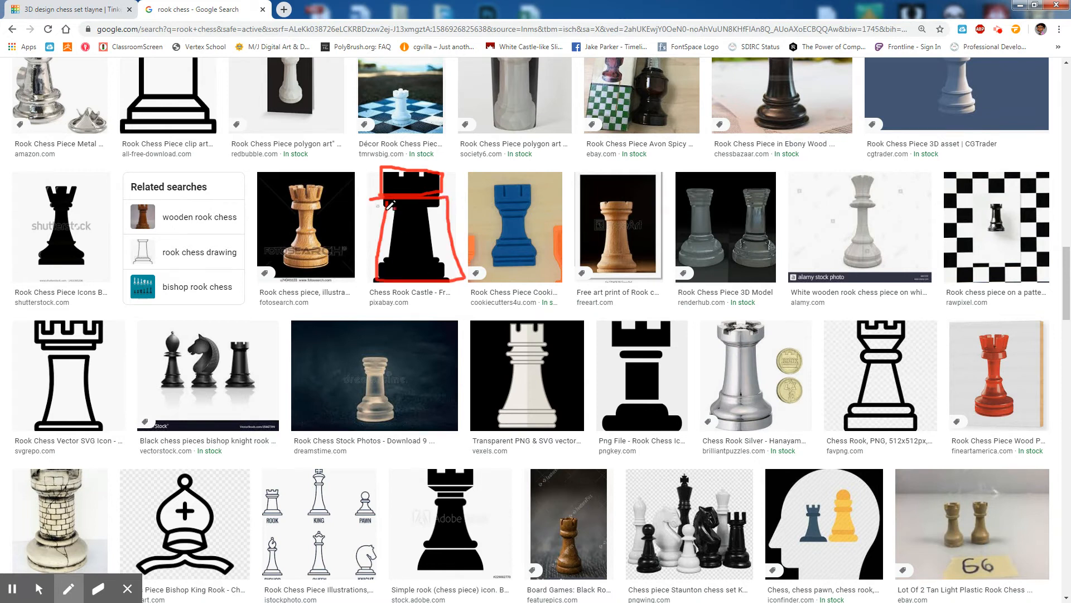
pyautogui.hotkey('alt', 'z')
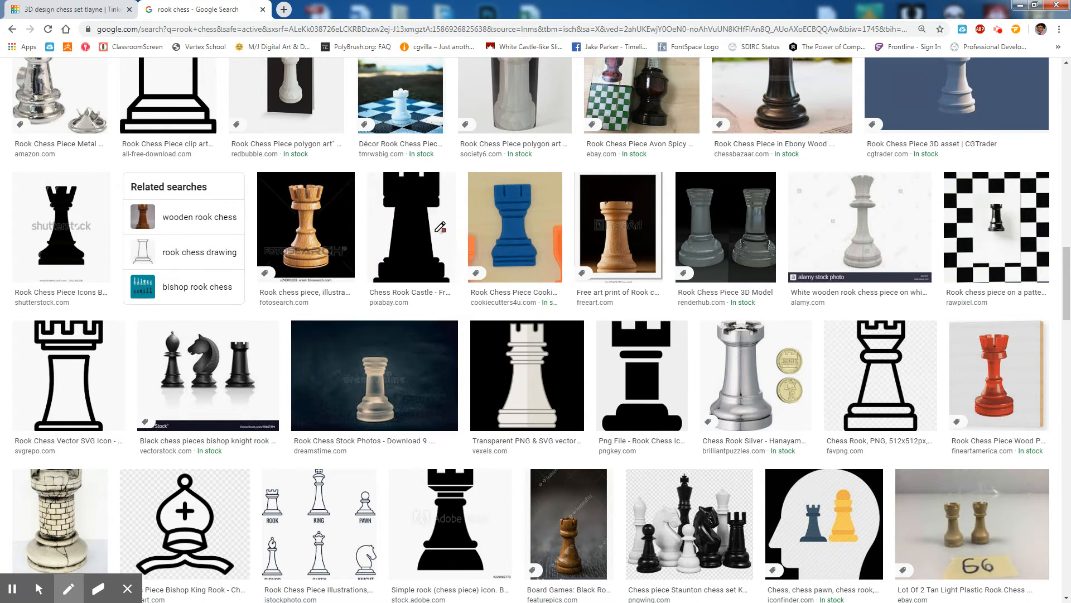
# Step: Switch back to the Tinkercad design and delete the blue sphere from the top of the ungrouped copy
pyautogui.click(111, 9)
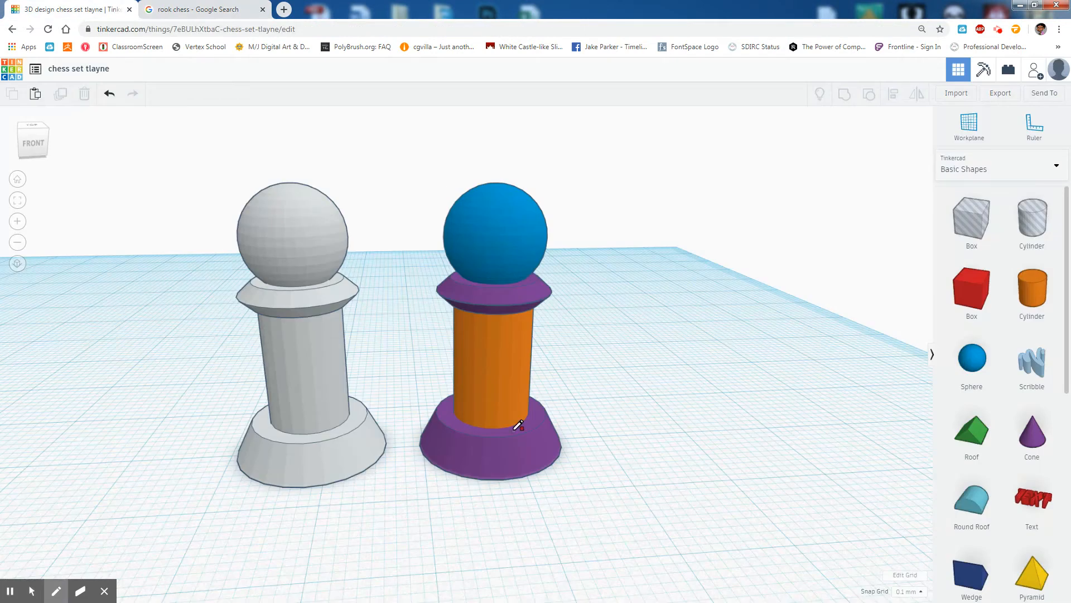
pyautogui.moveTo(582, 409); pyautogui.dragTo(595, 429)
pyautogui.moveTo(589, 421)
pyautogui.mouseDown()
pyautogui.moveTo(568, 422)
pyautogui.moveTo(583, 431)
pyautogui.moveTo(626, 410)
pyautogui.moveTo(621, 386)
pyautogui.mouseUp()
pyautogui.press('Escape')
pyautogui.click(505, 236)
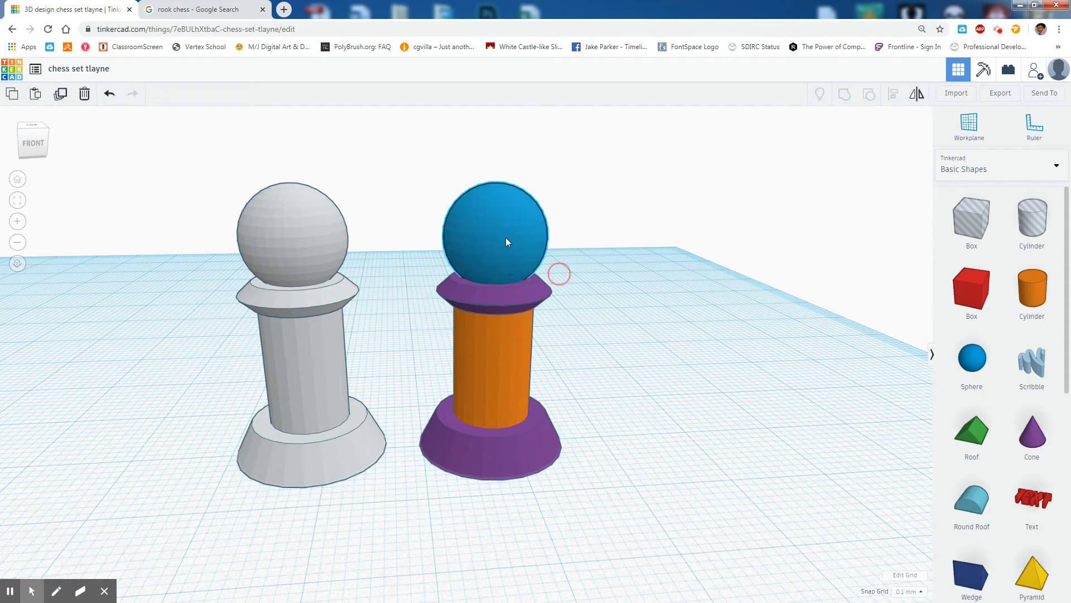
pyautogui.moveTo(640, 420)
pyautogui.mouseDown(button='right')
pyautogui.moveTo(617, 395)
pyautogui.moveTo(651, 433)
pyautogui.moveTo(642, 421)
pyautogui.mouseUp(button='right')
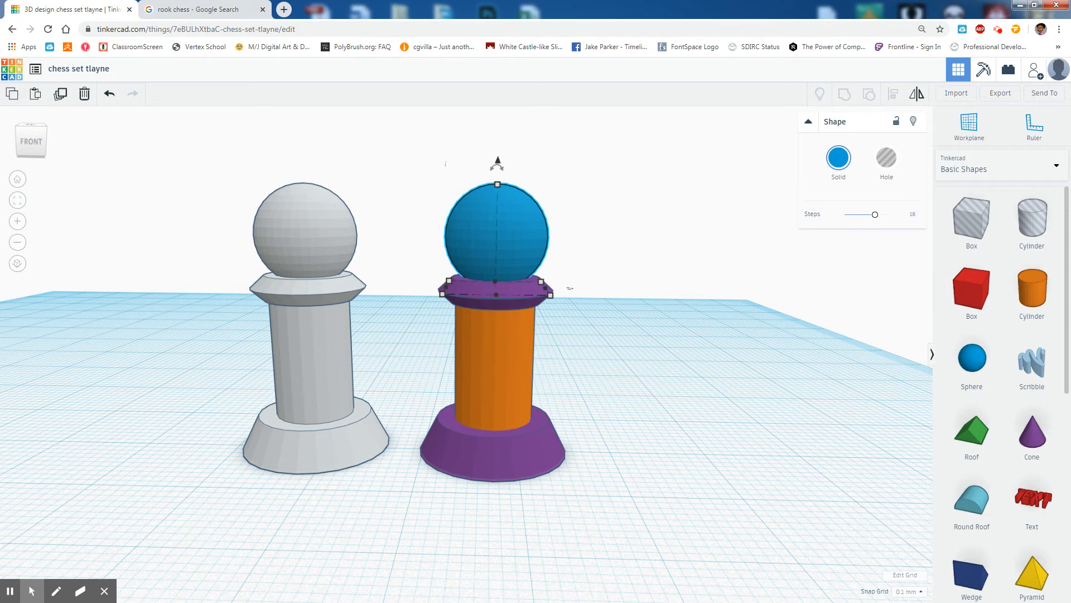
pyautogui.press('Delete')
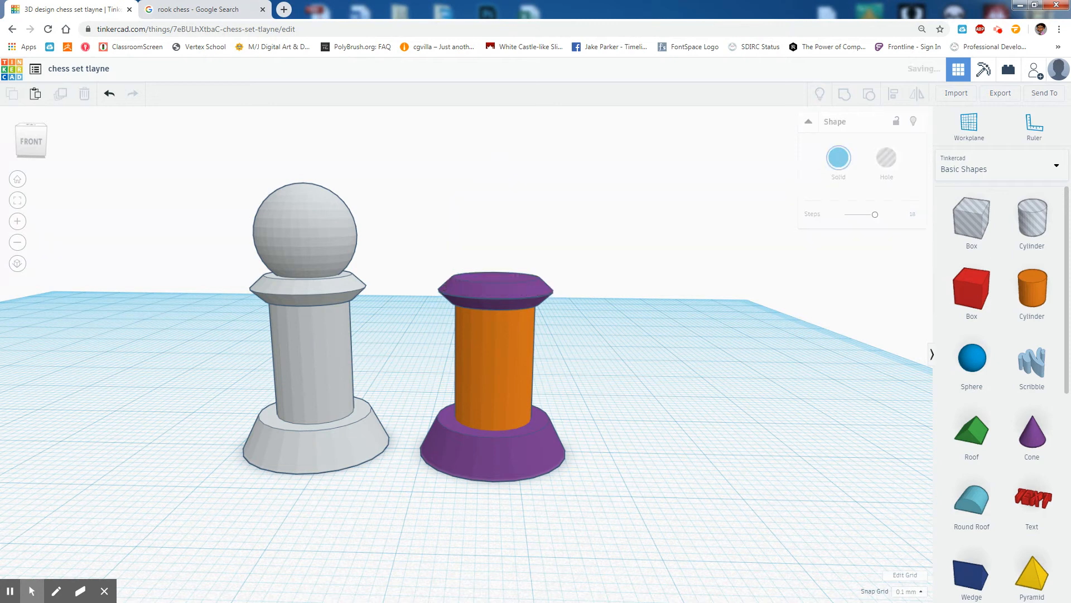
pyautogui.moveTo(539, 346); pyautogui.dragTo(558, 363, button='right')
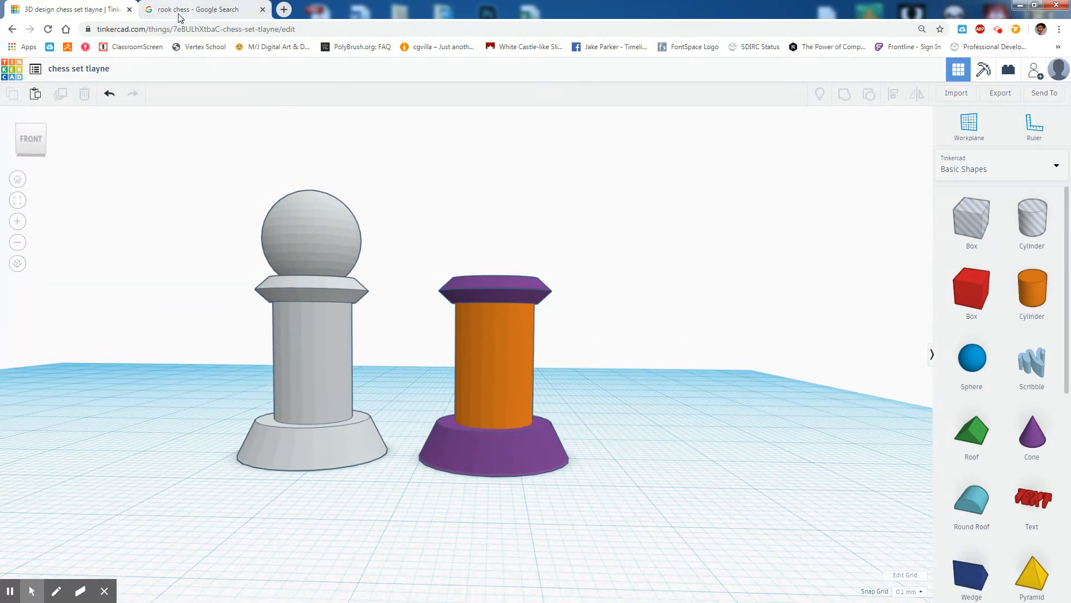
# Step: Raise the orange column and purple collar together above the base to make the rook's body taller than the pawn's
pyautogui.moveTo(420, 234); pyautogui.dragTo(518, 288)
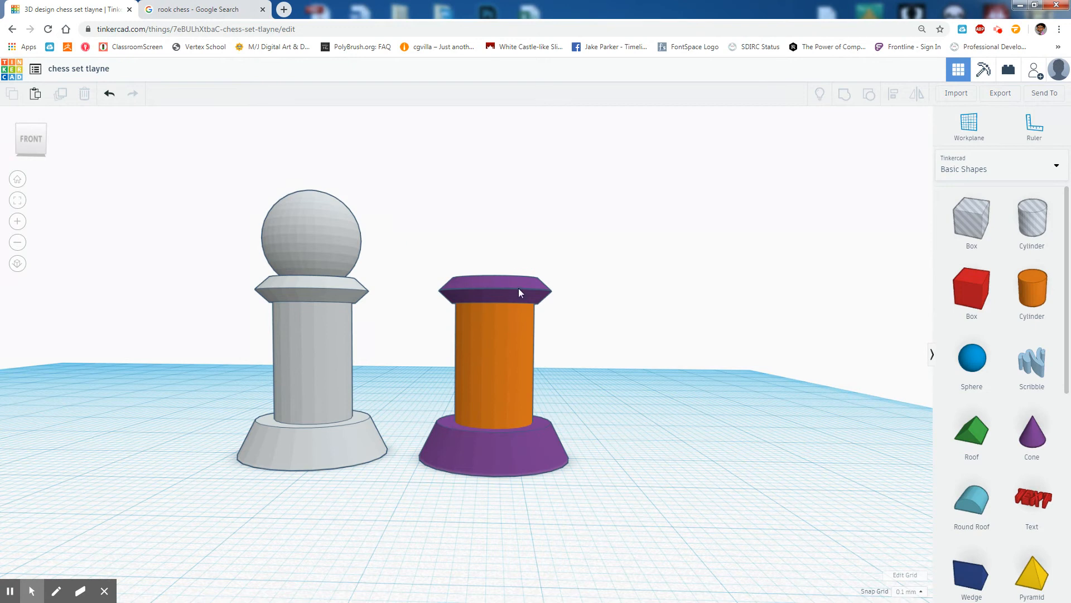
pyautogui.click(519, 289)
pyautogui.moveTo(430, 260); pyautogui.dragTo(574, 324)
pyautogui.moveTo(576, 325)
pyautogui.mouseDown(button='right')
pyautogui.moveTo(590, 336)
pyautogui.moveTo(544, 348)
pyautogui.moveTo(578, 339)
pyautogui.mouseUp(button='right')
pyautogui.click(581, 338)
pyautogui.moveTo(430, 257); pyautogui.dragTo(558, 323)
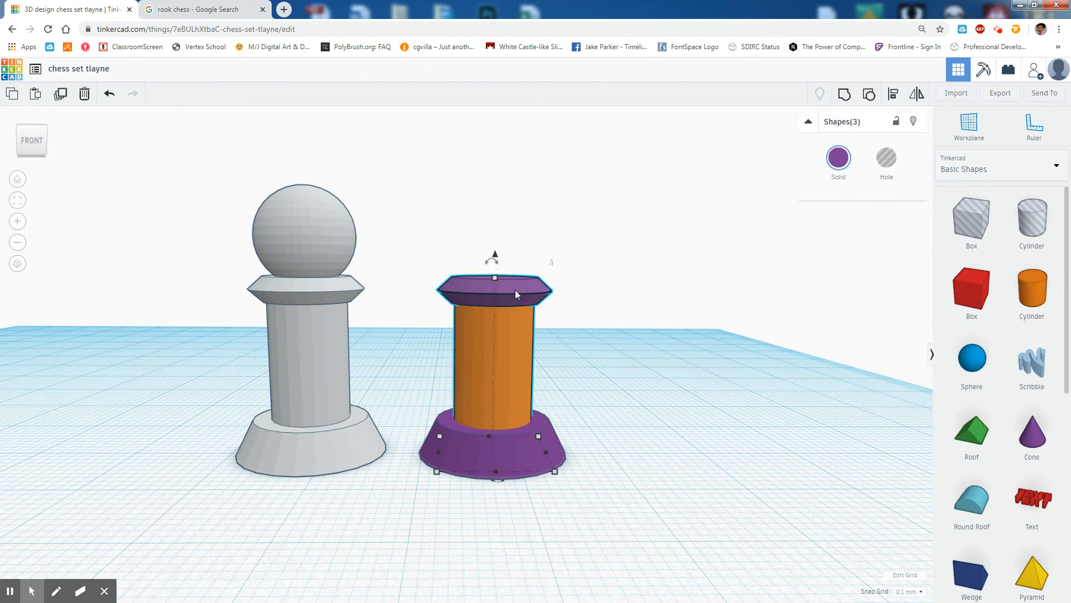
pyautogui.moveTo(495, 257); pyautogui.dragTo(495, 229)
pyautogui.moveTo(558, 368); pyautogui.dragTo(557, 335, button='right')
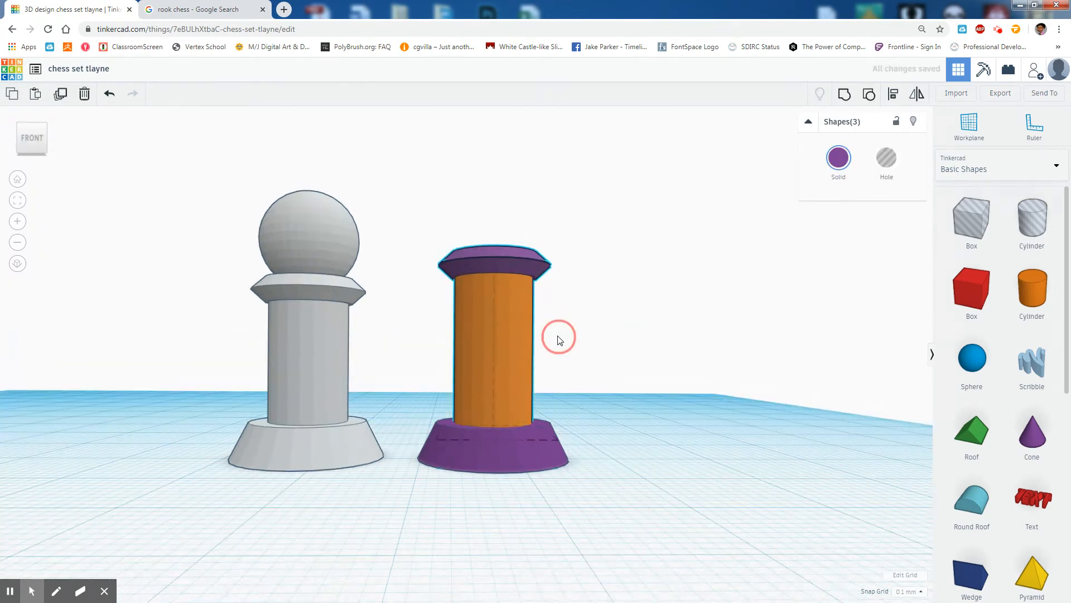
pyautogui.click(660, 354)
# Step: Add a solid orange cylinder to the workplane beside the rook's body
pyautogui.moveTo(581, 397); pyautogui.dragTo(269, 121, button='right')
pyautogui.moveTo(558, 351); pyautogui.dragTo(642, 402, button='right')
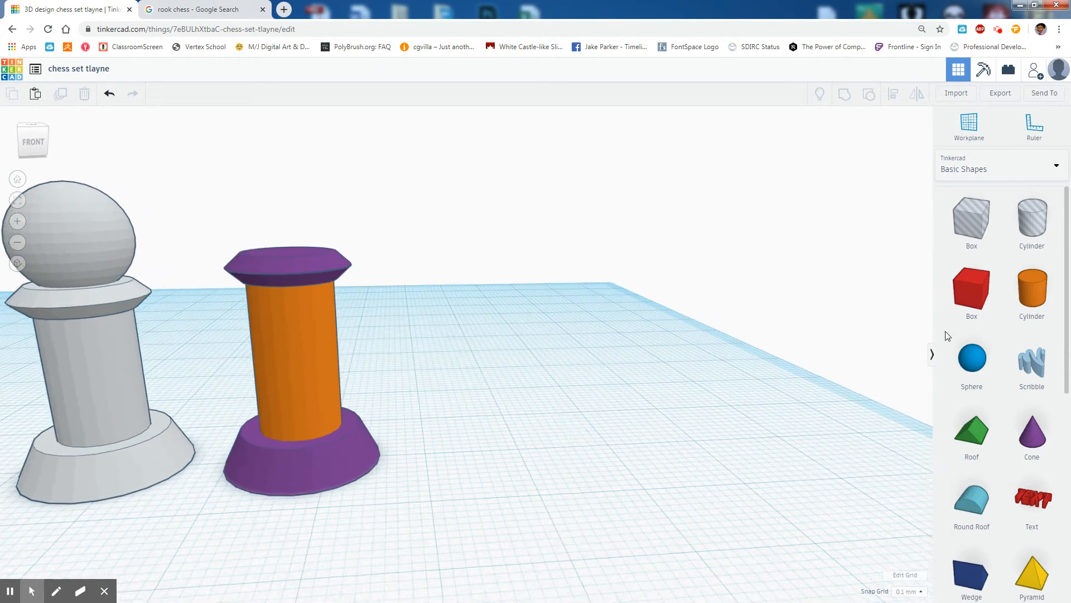
pyautogui.moveTo(1031, 290); pyautogui.dragTo(502, 441)
pyautogui.moveTo(641, 435); pyautogui.dragTo(617, 443, button='right')
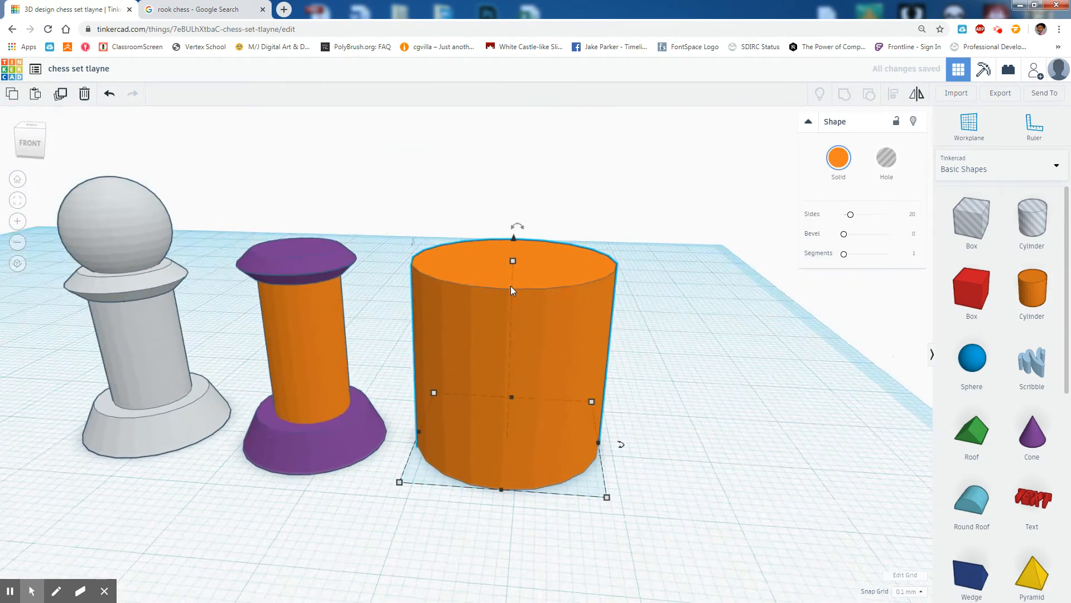
# Step: Flatten the new orange cylinder into a thick disc and set its sides to 64
pyautogui.moveTo(512, 261); pyautogui.dragTo(509, 390)
pyautogui.moveTo(855, 222); pyautogui.dragTo(921, 250)
pyautogui.moveTo(610, 411); pyautogui.dragTo(609, 424, button='right')
pyautogui.moveTo(611, 385); pyautogui.dragTo(522, 382, button='right')
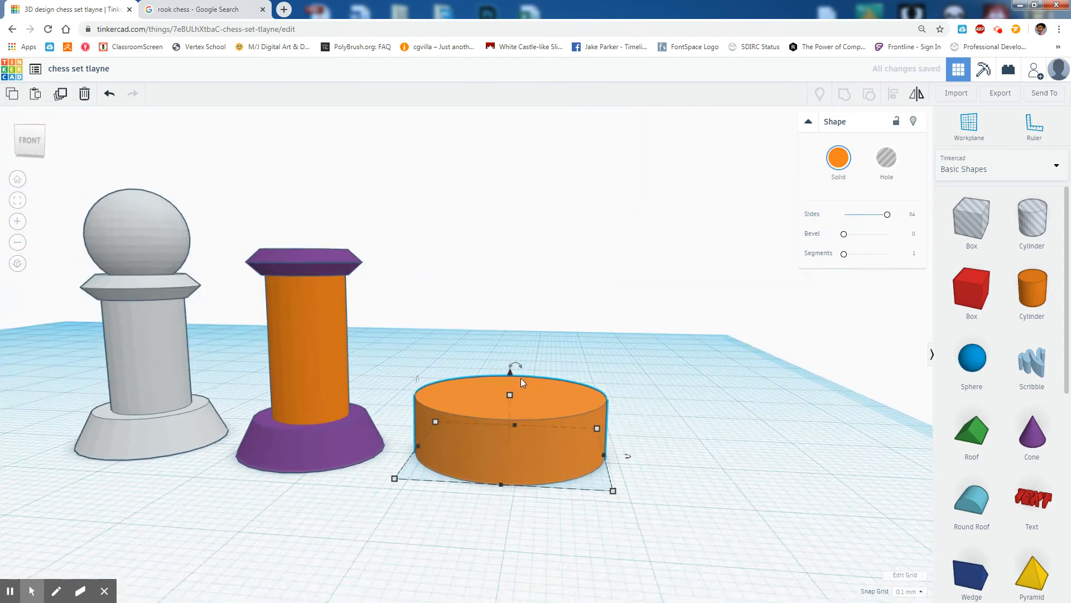
# Step: Raise the flattened cylinder above the collar's height and move it over the rook's body
pyautogui.moveTo(509, 370); pyautogui.dragTo(469, 153)
pyautogui.moveTo(506, 213); pyautogui.dragTo(607, 301, button='right')
pyautogui.moveTo(607, 299); pyautogui.dragTo(335, 308)
# Step: Pull the overlapping extra pawn aside and delete it, and move the remaining pawn about 22.4 mm away from the rook
pyautogui.moveTo(400, 431); pyautogui.dragTo(764, 382, button='right')
pyautogui.moveTo(326, 454); pyautogui.dragTo(1, 447)
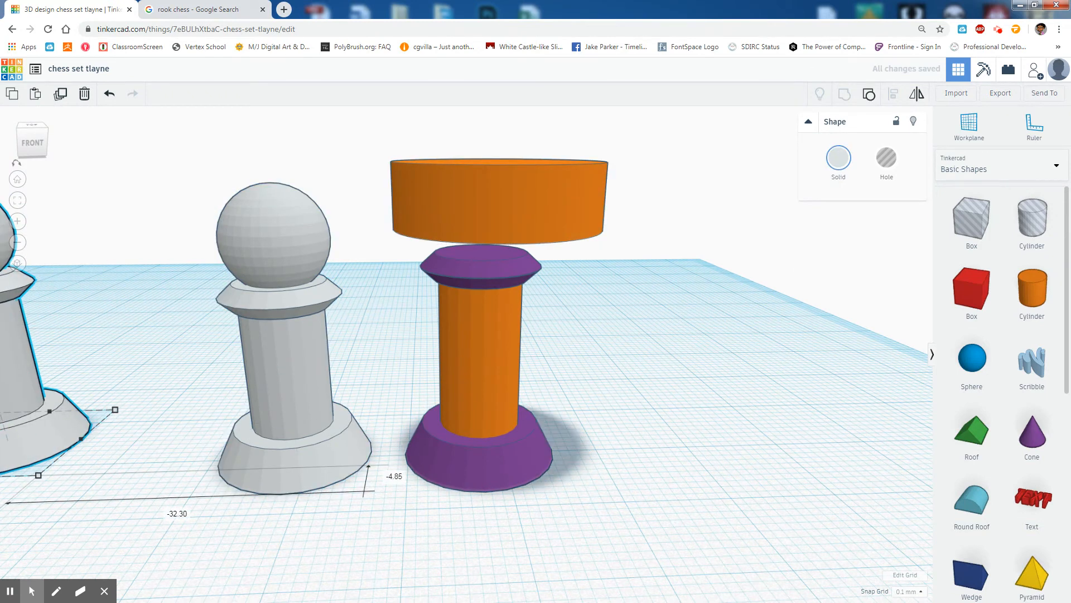
pyautogui.press('Delete')
pyautogui.moveTo(318, 464); pyautogui.dragTo(121, 443)
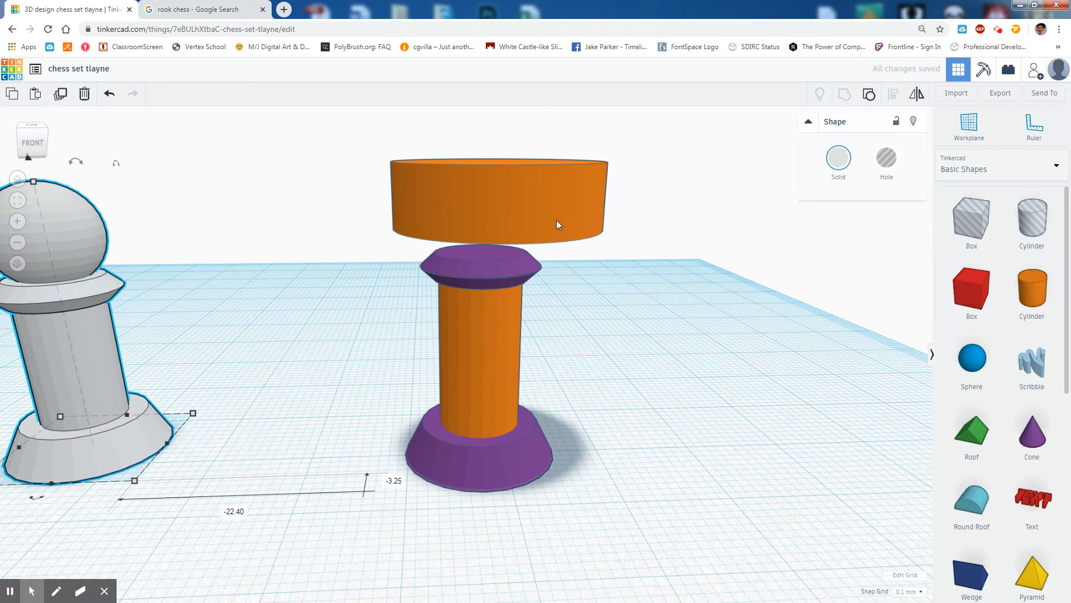
# Step: Center-align all five rook shapes with each other in both horizontal directions
pyautogui.moveTo(644, 495); pyautogui.dragTo(310, 123)
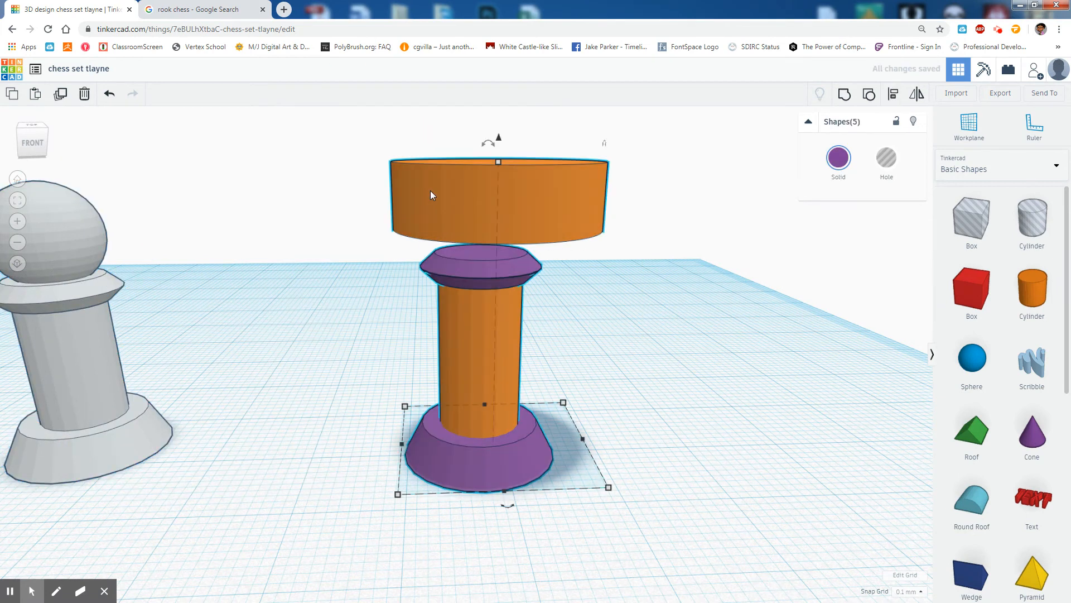
pyautogui.click(748, 543)
pyautogui.moveTo(760, 542); pyautogui.dragTo(300, 125)
pyautogui.moveTo(551, 418); pyautogui.dragTo(554, 230, button='right')
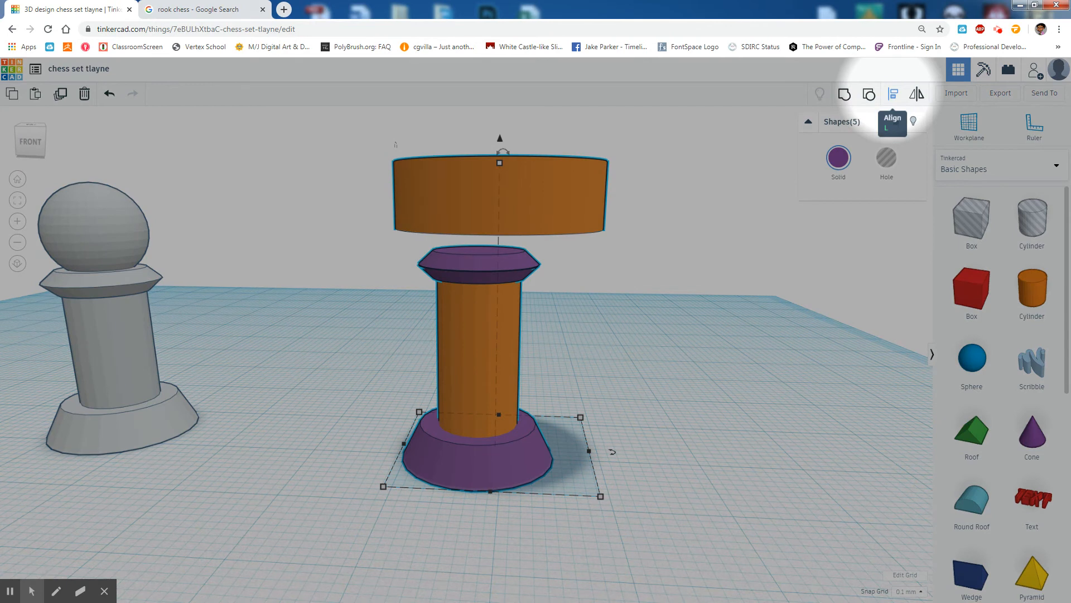
pyautogui.click(893, 94)
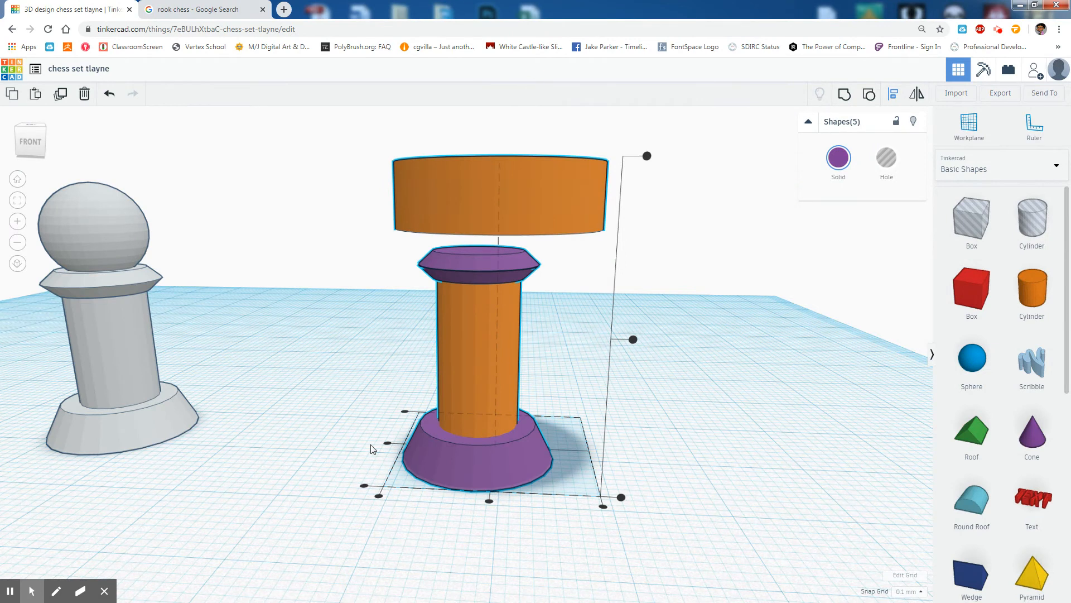
pyautogui.click(489, 502)
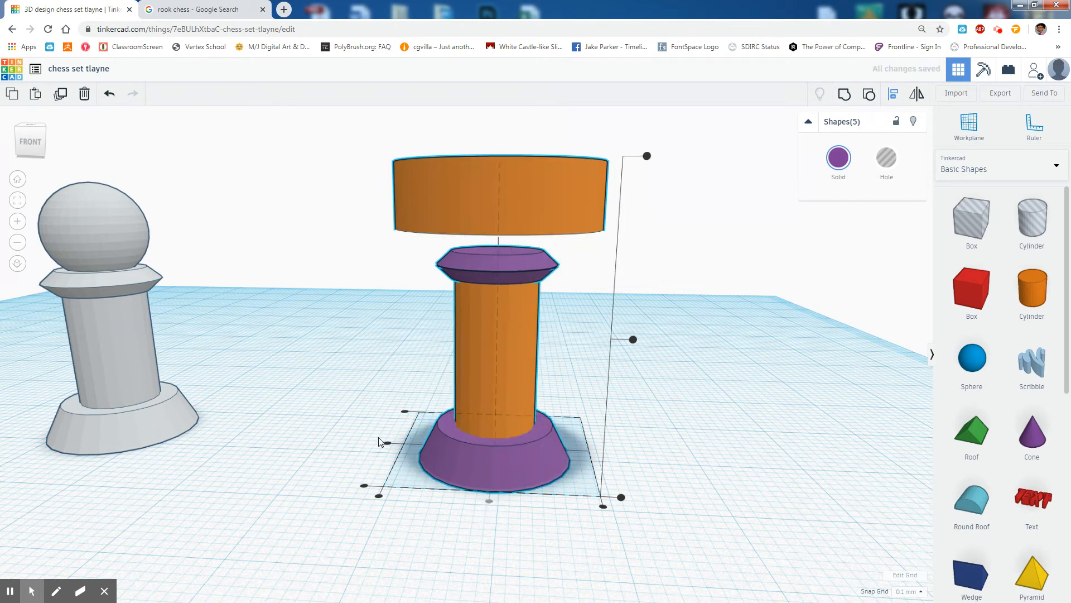
pyautogui.moveTo(387, 490); pyautogui.dragTo(430, 461, button='right')
pyautogui.moveTo(481, 371); pyautogui.dragTo(536, 212, button='right')
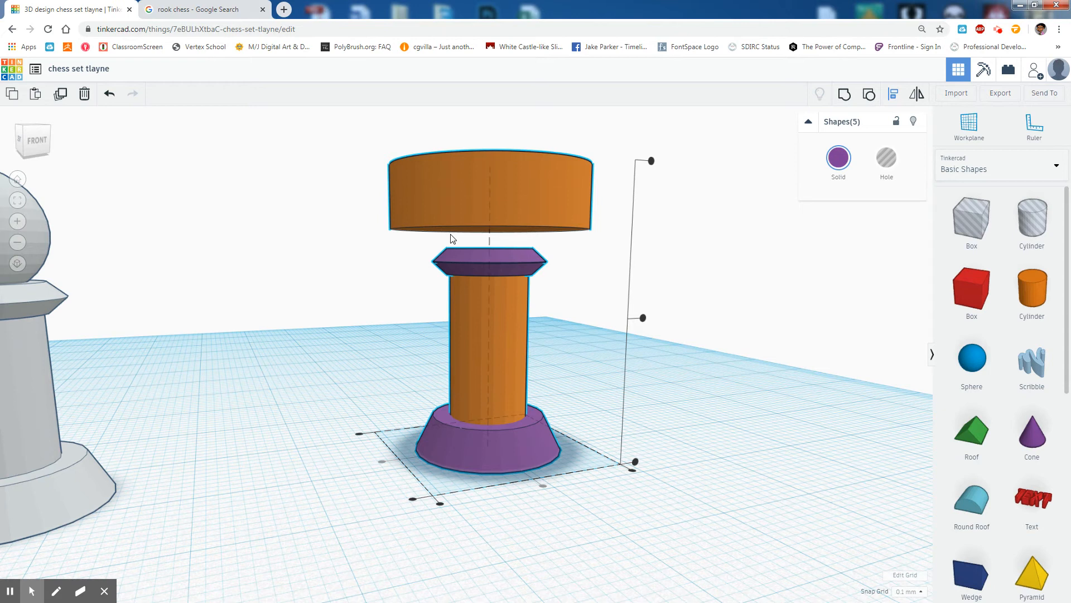
pyautogui.moveTo(496, 250); pyautogui.dragTo(517, 186, button='right')
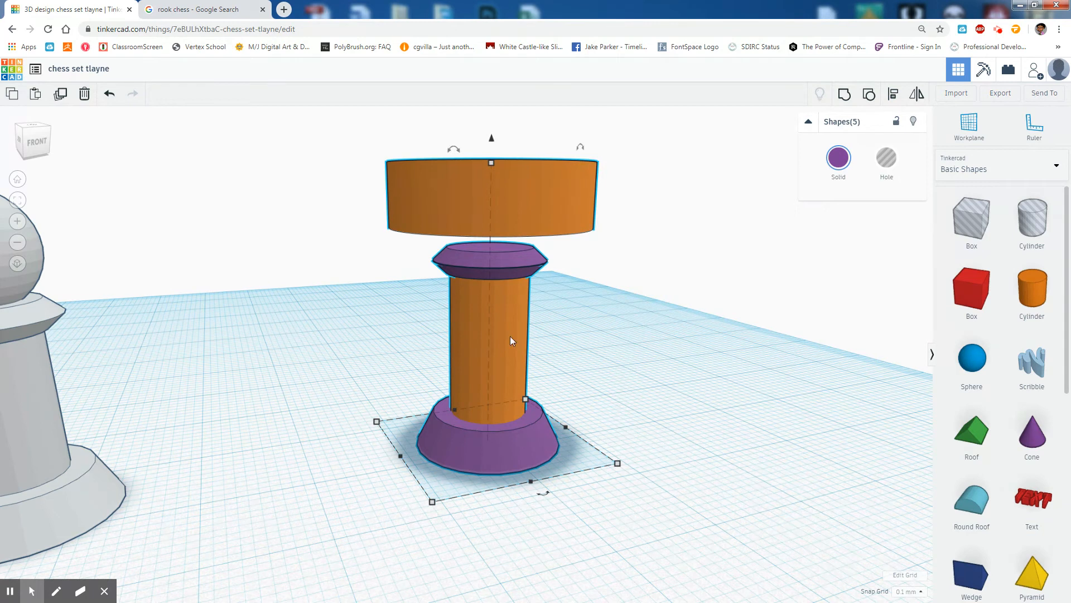
pyautogui.click(633, 363)
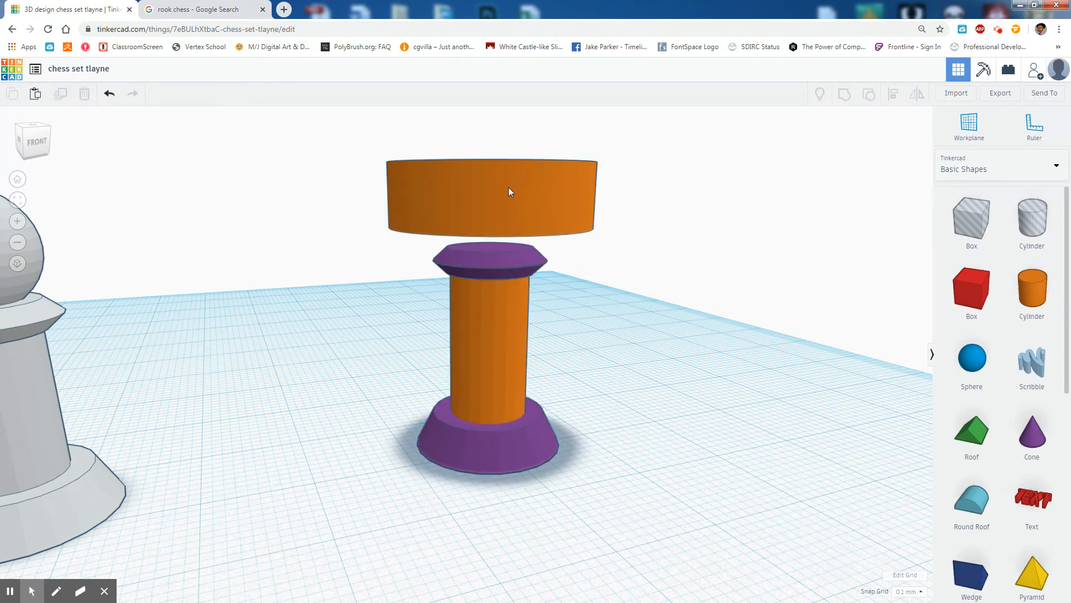
# Step: Lower the flattened cylinder until it meets the top of the purple collar
pyautogui.click(487, 190)
pyautogui.moveTo(712, 322); pyautogui.dragTo(542, 200, button='right')
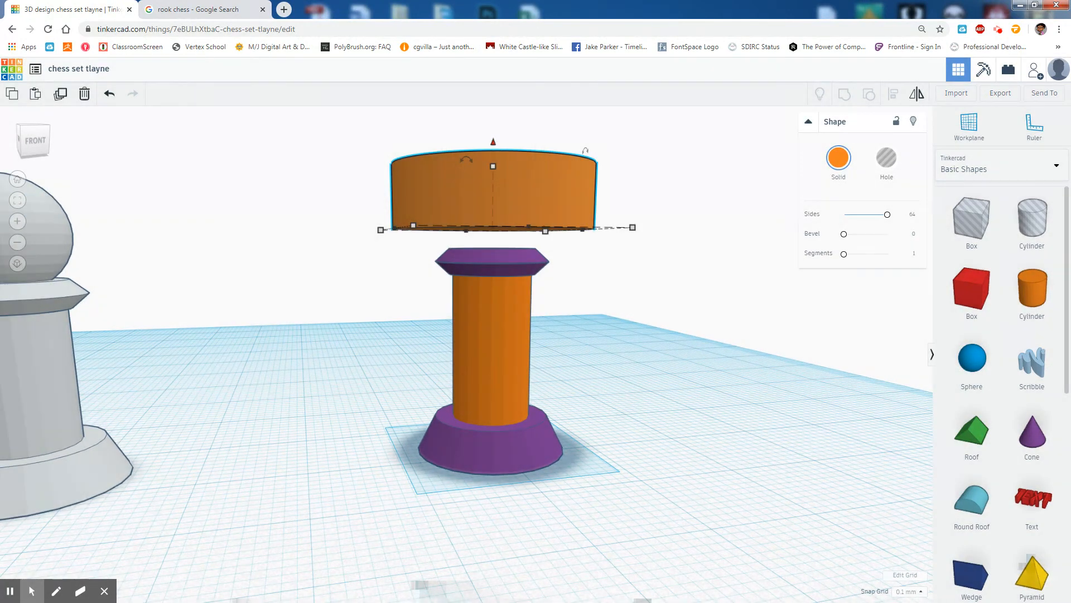
pyautogui.moveTo(493, 141); pyautogui.dragTo(493, 163)
pyautogui.moveTo(479, 326); pyautogui.dragTo(483, 304, button='right')
pyautogui.scroll(2, 480, 280)
pyautogui.moveTo(484, 256); pyautogui.dragTo(454, 233, button='right')
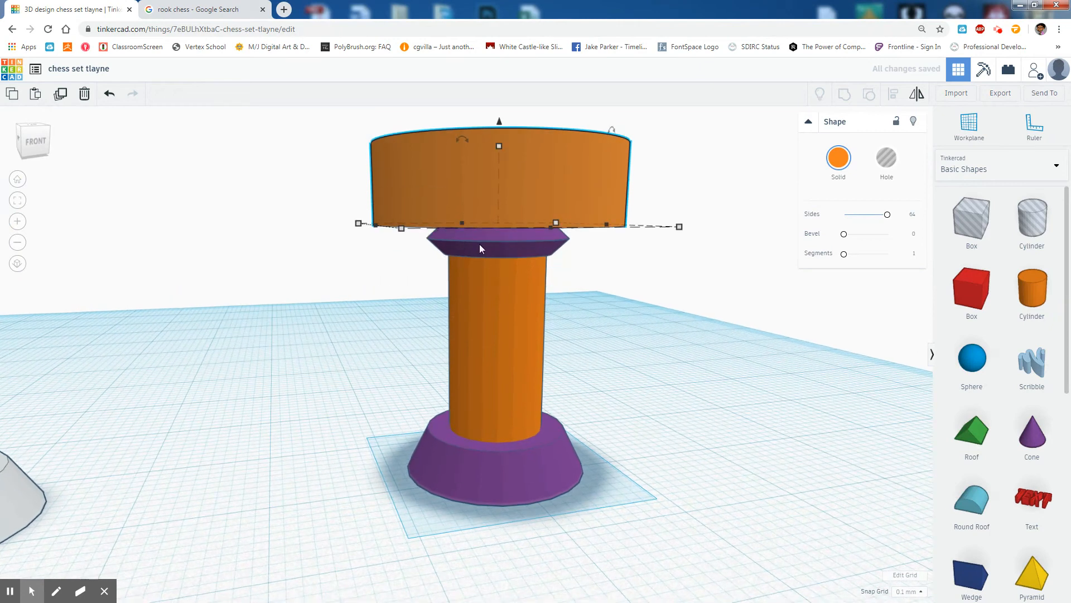
# Step: Make the top cylinder transparent and examine how it overlaps the purple collar from the side and from above
pyautogui.moveTo(499, 208); pyautogui.dragTo(499, 209)
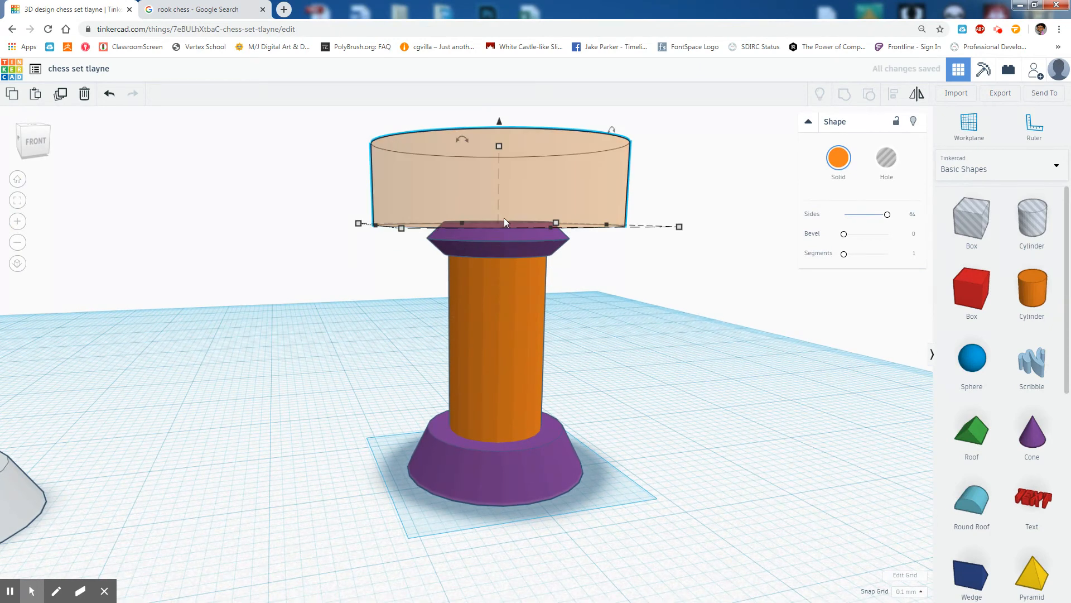
pyautogui.moveTo(504, 214); pyautogui.dragTo(504, 236, button='right')
pyautogui.scroll(4, 504, 231)
pyautogui.moveTo(538, 296); pyautogui.dragTo(525, 290, button='right')
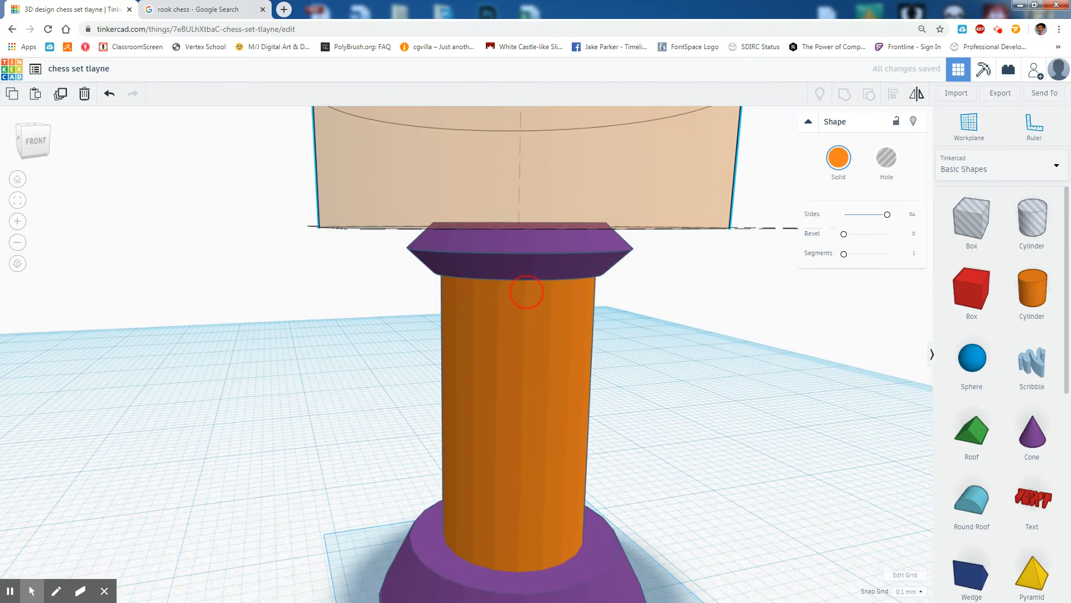
pyautogui.scroll(-4, 547, 277)
pyautogui.moveTo(515, 264); pyautogui.dragTo(474, 441, button='right')
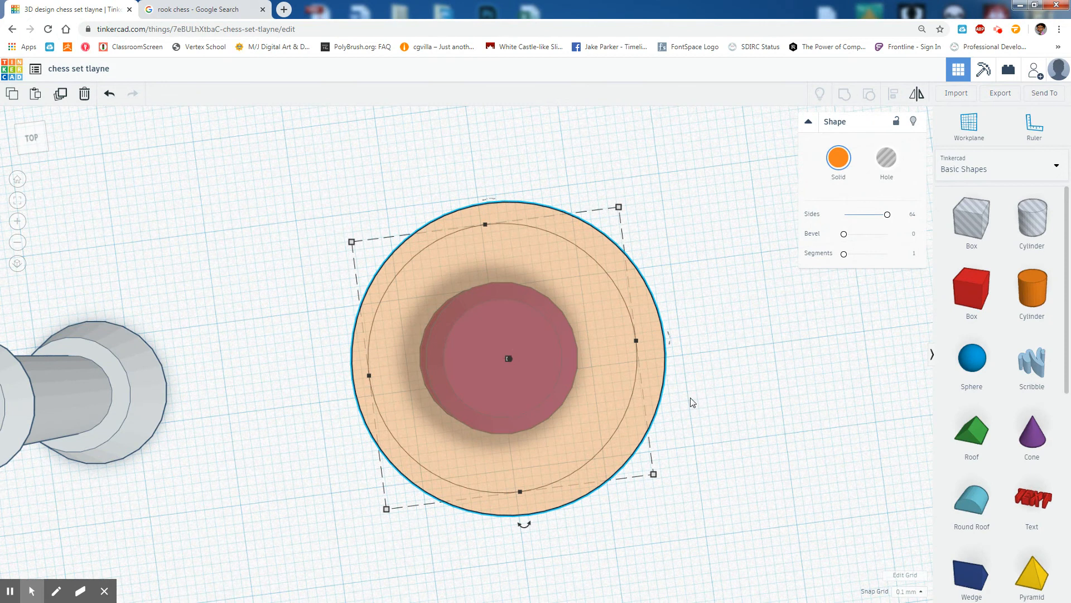
# Step: Set both the width and the length of the rook's top cylinder to 15 mm
pyautogui.moveTo(513, 484); pyautogui.dragTo(614, 480, button='right')
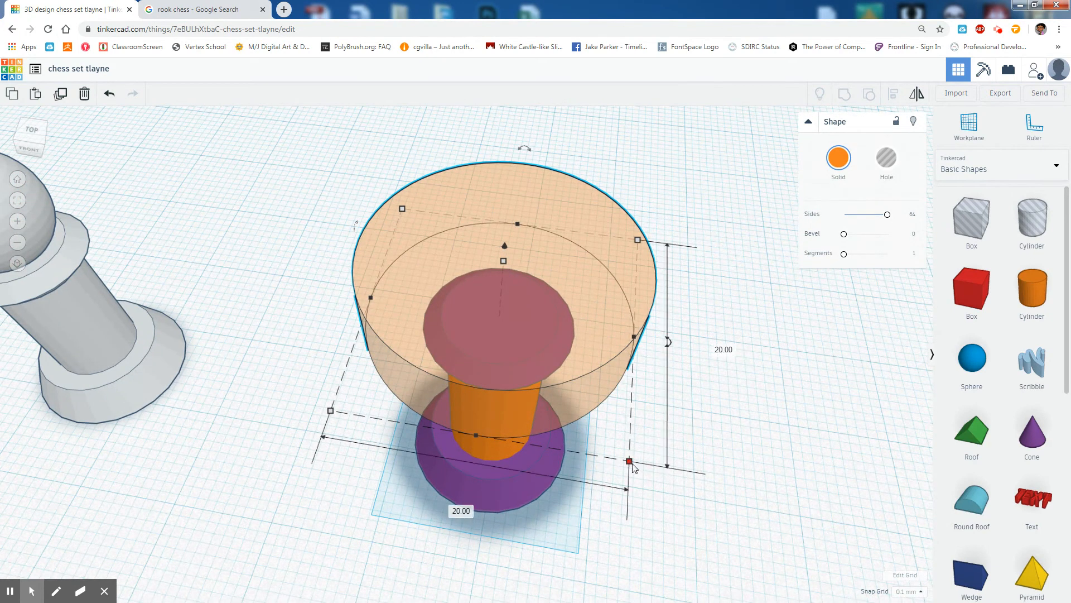
pyautogui.click(460, 514)
pyautogui.press('Return')
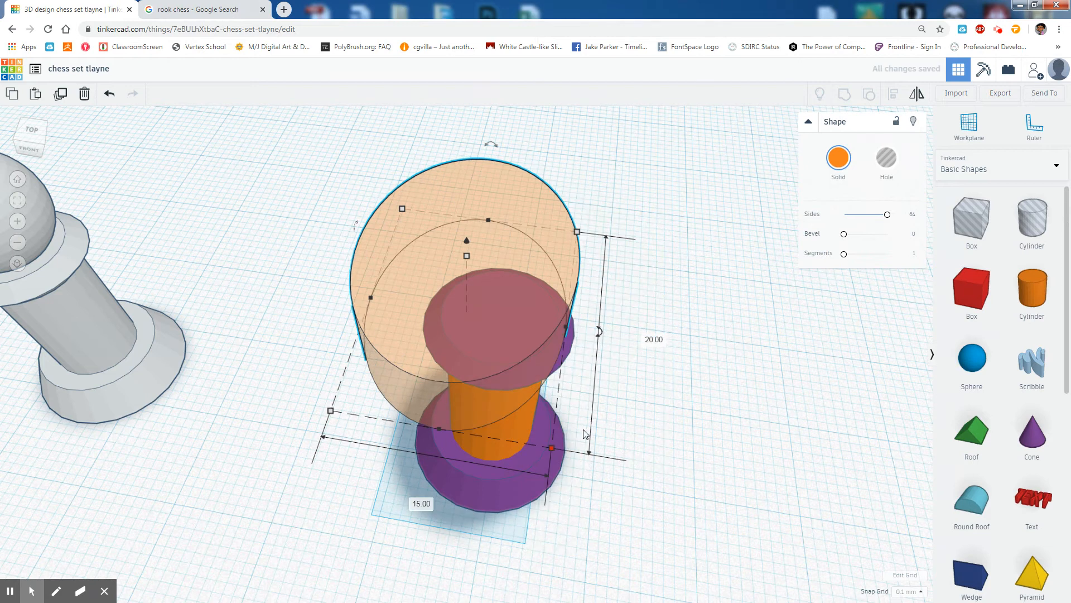
pyautogui.click(651, 339)
pyautogui.write('15')
pyautogui.press('Return')
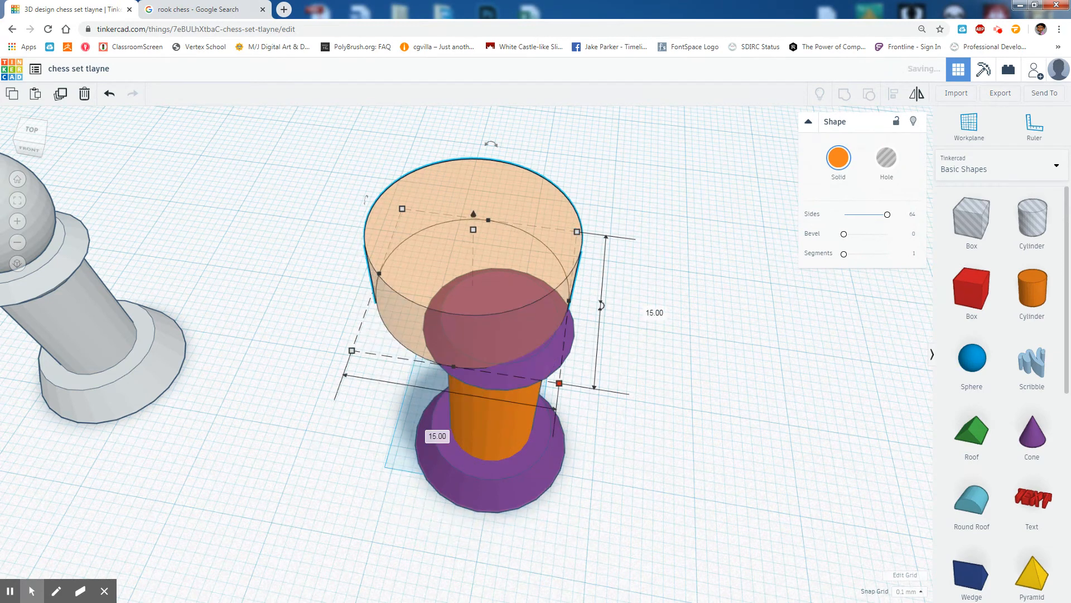
# Step: Re-center the resized top cylinder with the other rook shapes in both horizontal directions
pyautogui.moveTo(553, 390); pyautogui.dragTo(669, 436, button='right')
pyautogui.moveTo(616, 532); pyautogui.dragTo(364, 164)
pyautogui.press('l')
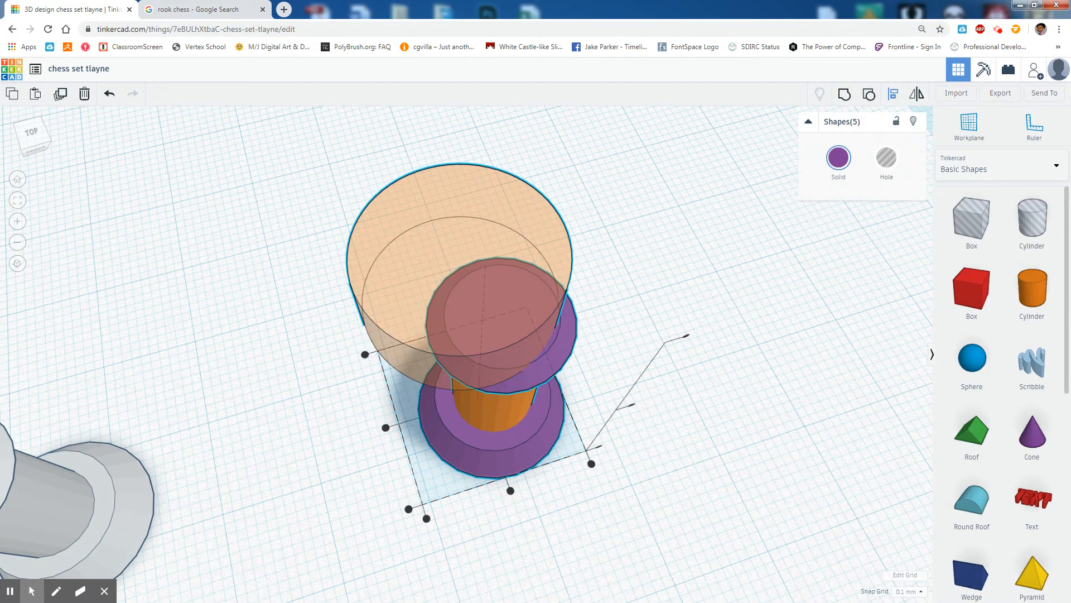
pyautogui.click(511, 491)
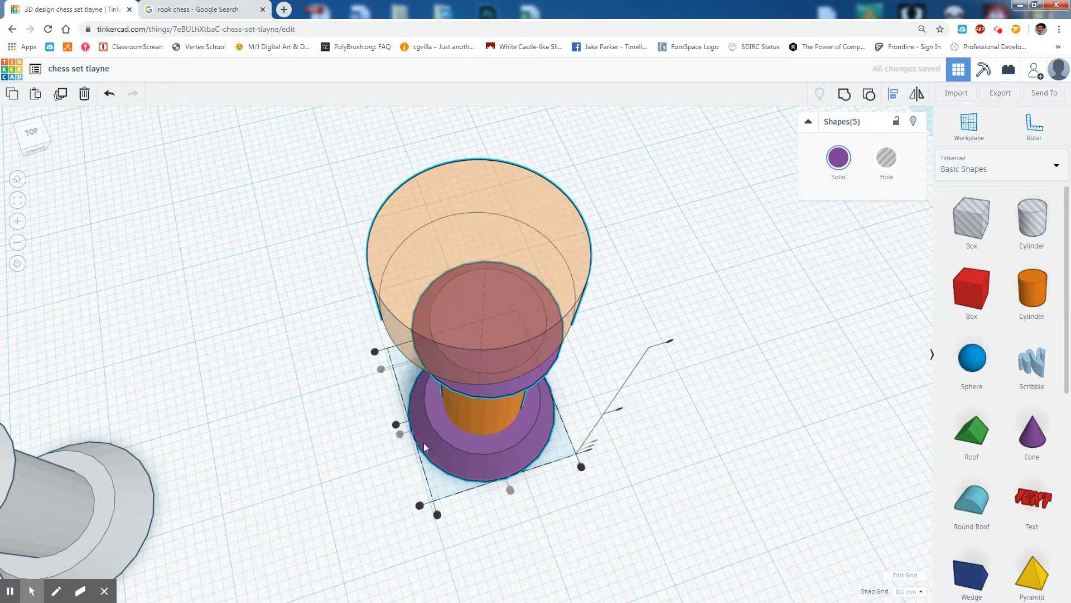
pyautogui.click(395, 425)
pyautogui.moveTo(598, 524); pyautogui.dragTo(596, 352, button='right')
pyautogui.click(657, 414)
# Step: Toggle the top cylinder's transparency back to opaque and check the rook from above and from the front
pyautogui.moveTo(629, 412); pyautogui.dragTo(612, 353, button='right')
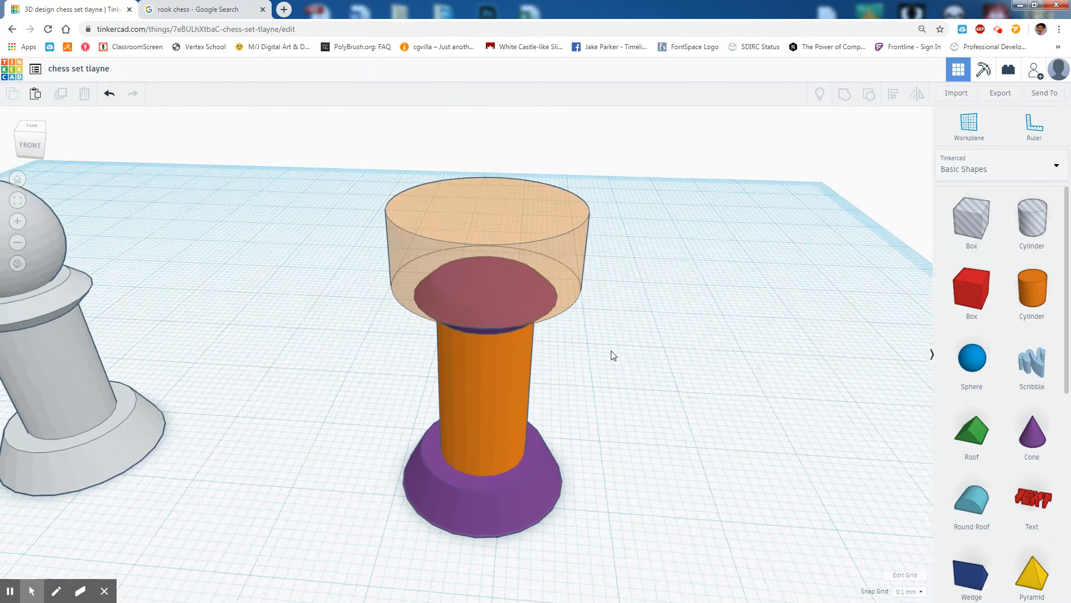
pyautogui.click(559, 221)
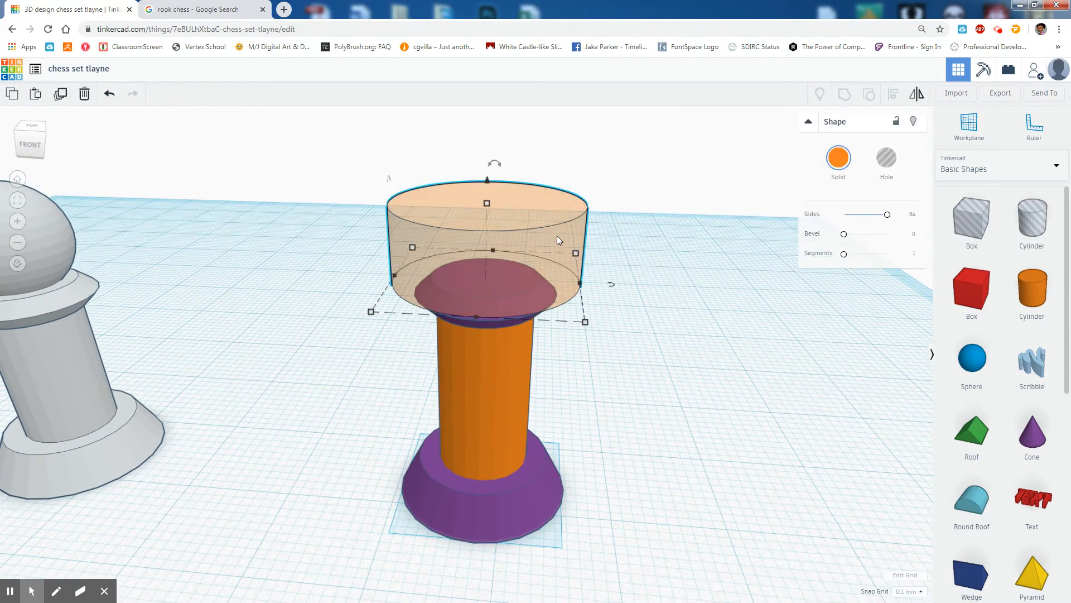
pyautogui.press('t')
pyautogui.press('t')
pyautogui.press('t')
pyautogui.press('t')
pyautogui.press('t')
pyautogui.moveTo(619, 394); pyautogui.dragTo(545, 296, button='right')
pyautogui.moveTo(323, 309); pyautogui.dragTo(451, 482, button='right')
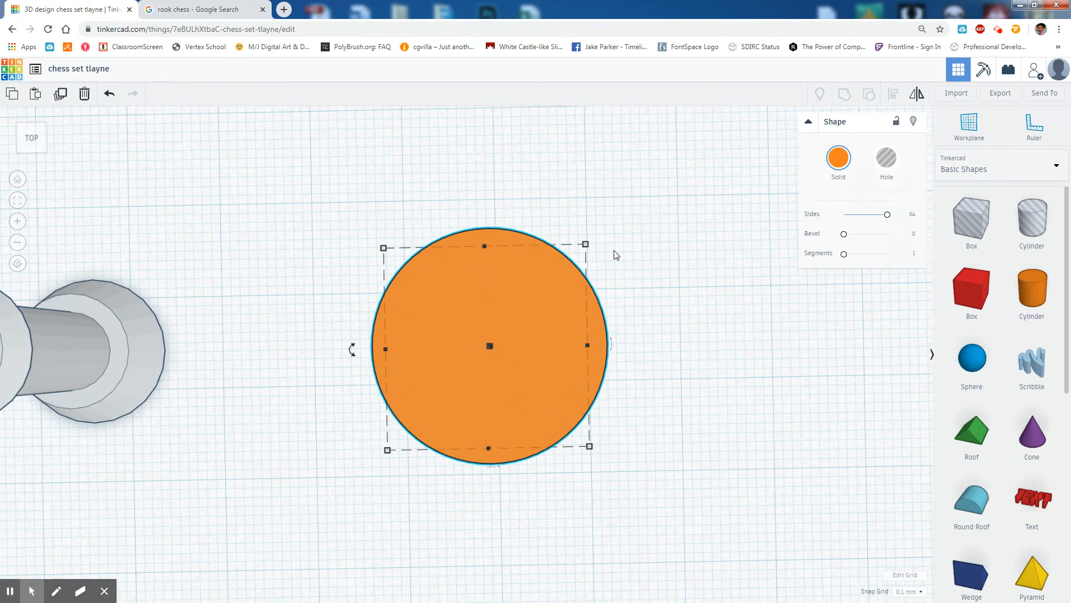
pyautogui.moveTo(566, 494); pyautogui.dragTo(446, 265, button='right')
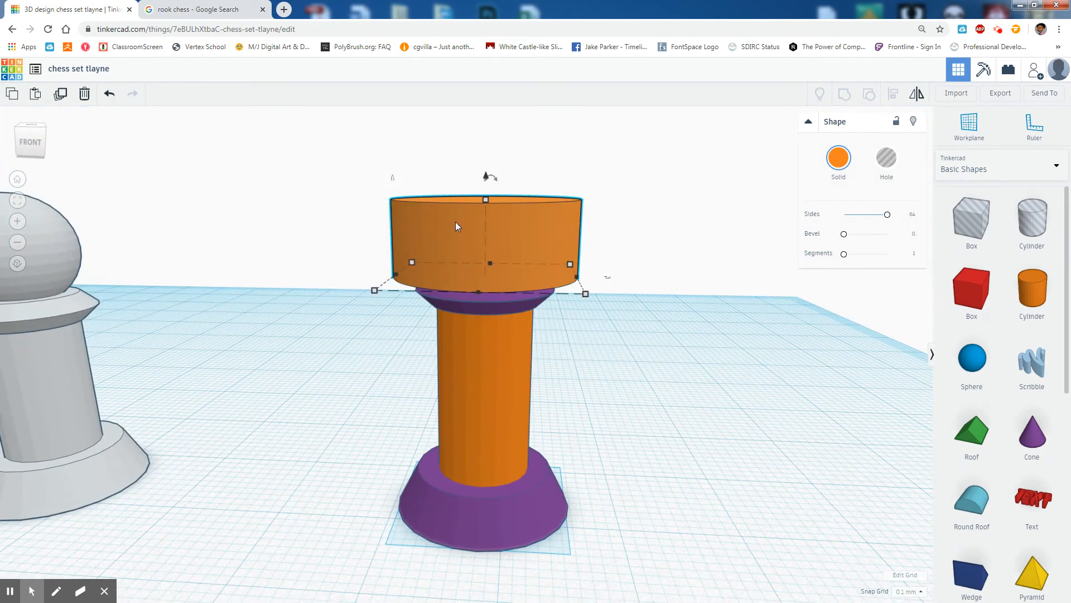
# Step: Add a red box beside the rook and scale it down proportionally to a small cube
pyautogui.moveTo(956, 326); pyautogui.dragTo(711, 492)
pyautogui.keyDown('shift'); pyautogui.moveTo(880, 561); pyautogui.dragTo(723, 478); pyautogui.keyUp('shift')
pyautogui.moveTo(729, 488); pyautogui.dragTo(622, 469, button='right')
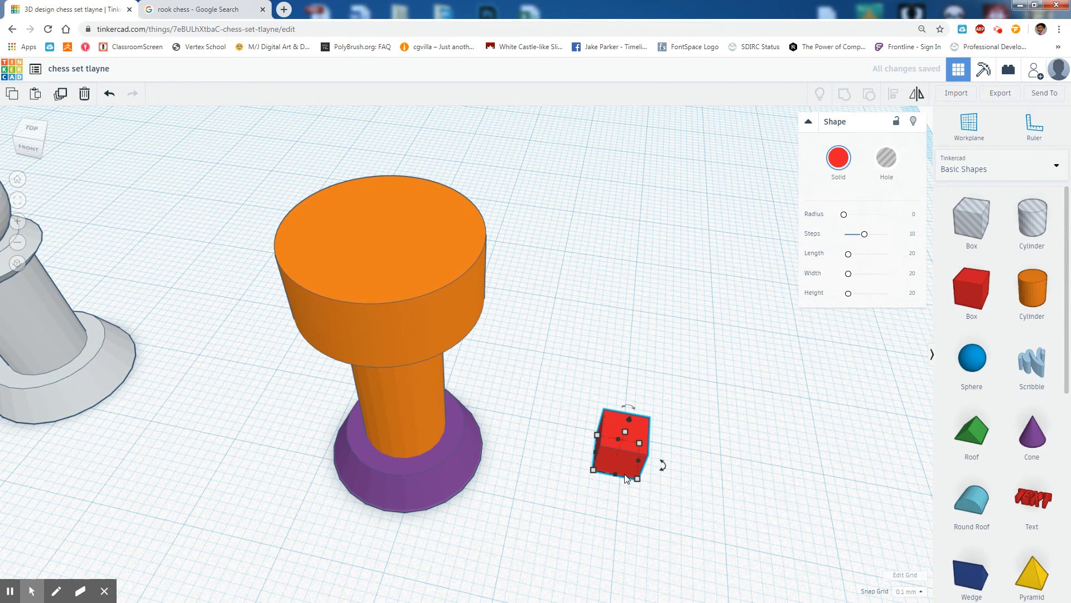
# Step: Raise the small red cube 23.7 mm, move it over the rook, and lift it onto the orange cylinder's top
pyautogui.moveTo(627, 384); pyautogui.dragTo(595, 184)
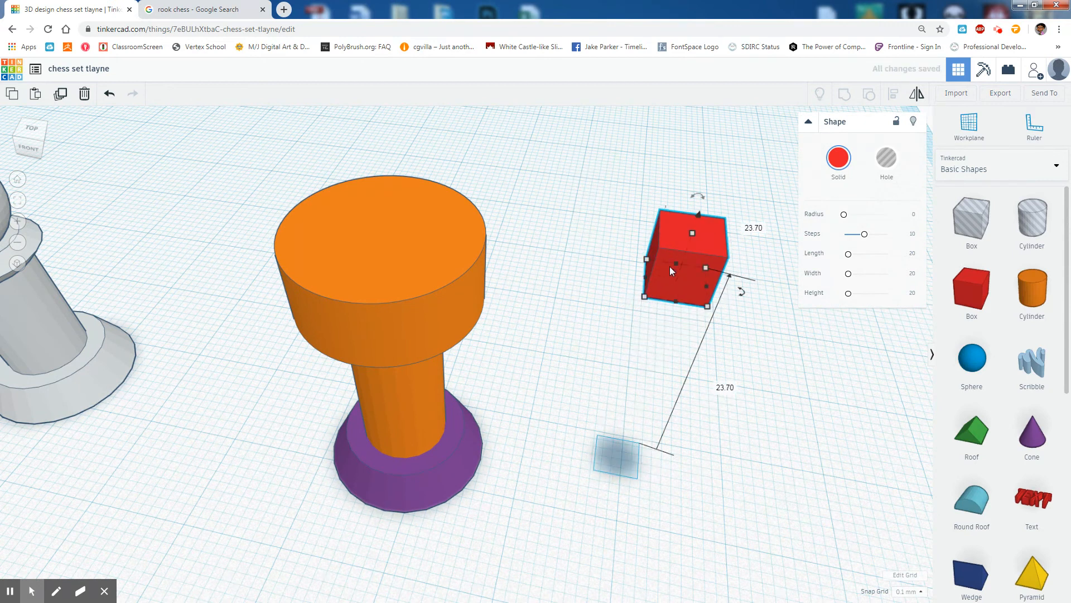
pyautogui.moveTo(685, 286); pyautogui.dragTo(400, 258)
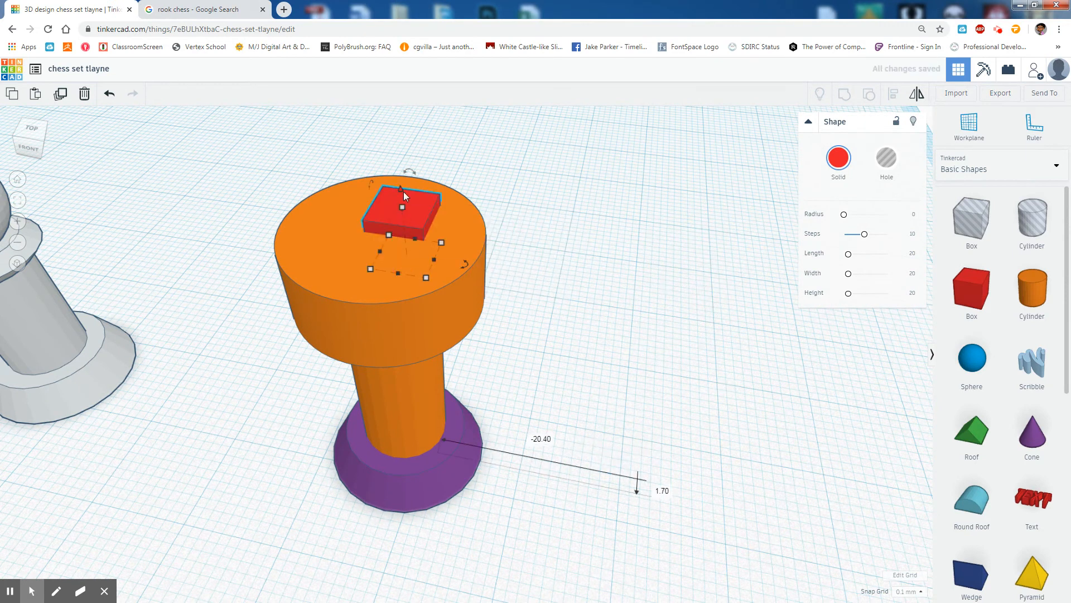
pyautogui.moveTo(400, 176); pyautogui.dragTo(395, 149)
# Step: Try to place duplicates of the small red cube around the top of the orange cylinder
pyautogui.moveTo(431, 219); pyautogui.dragTo(394, 323, button='right')
pyautogui.moveTo(426, 300); pyautogui.dragTo(521, 319)
pyautogui.moveTo(568, 424); pyautogui.dragTo(602, 302, button='right')
# Step: Undo the cube duplicates and delete the remaining red cube from the rook's top
pyautogui.hotkey('ctrl', 'z')
pyautogui.hotkey('ctrl', 'z')
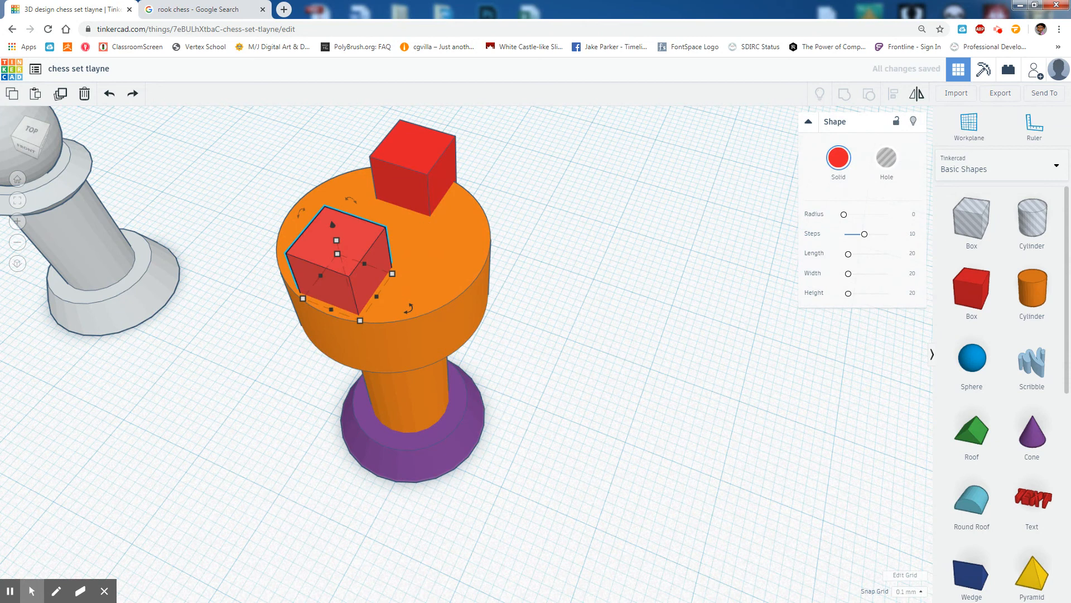
pyautogui.hotkey('ctrl', 'z')
pyautogui.hotkey('ctrl', 'z')
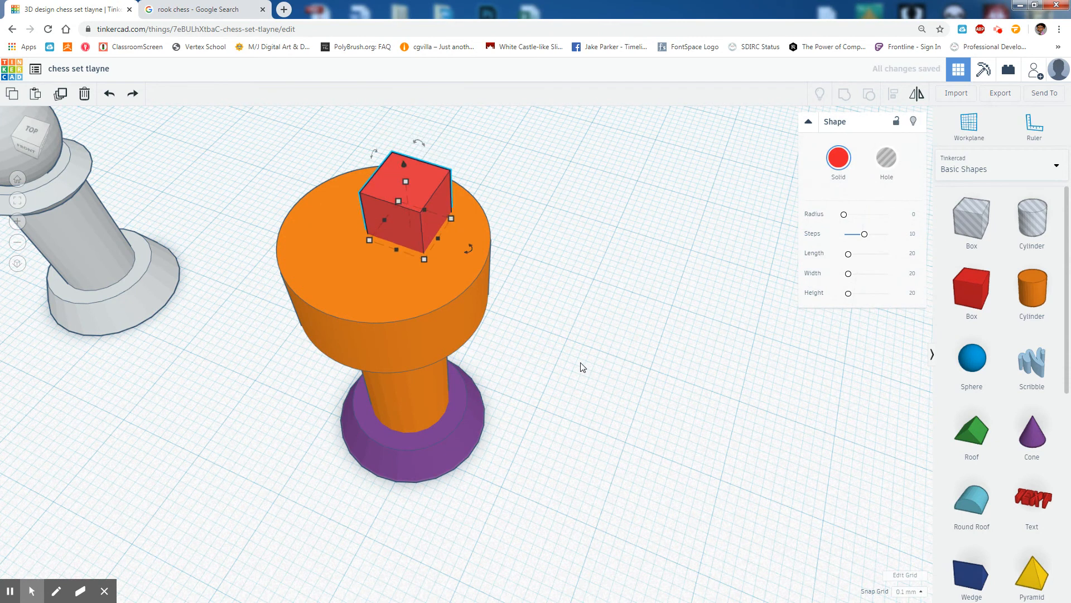
pyautogui.hotkey('ctrl', 'z')
pyautogui.press('Delete')
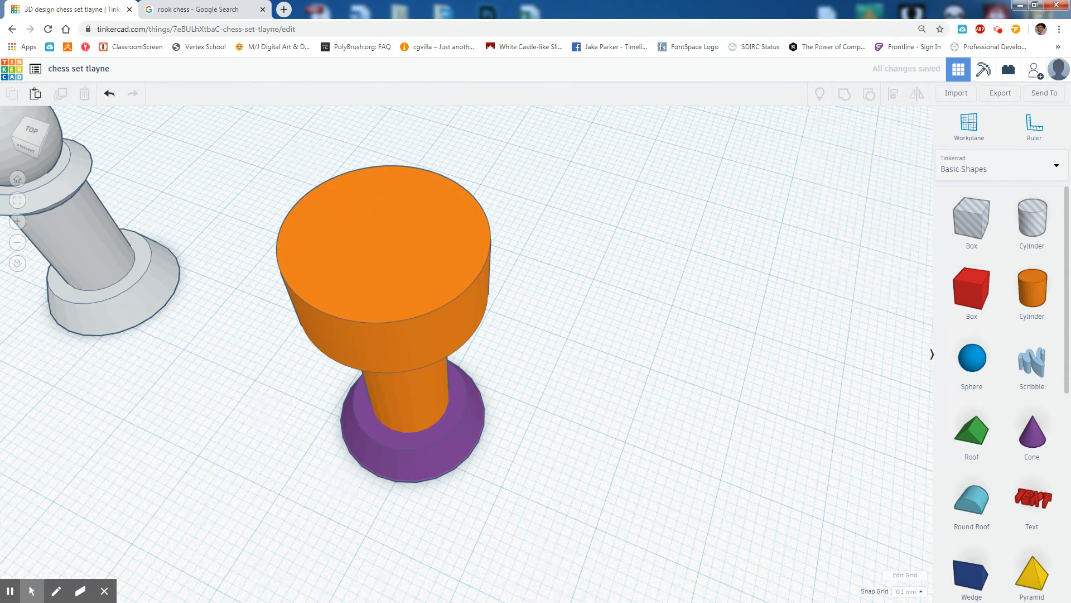
# Step: Place a hole box on the workplane beside the rook and switch it to solid and back to hole
pyautogui.moveTo(575, 380); pyautogui.dragTo(639, 385, button='right')
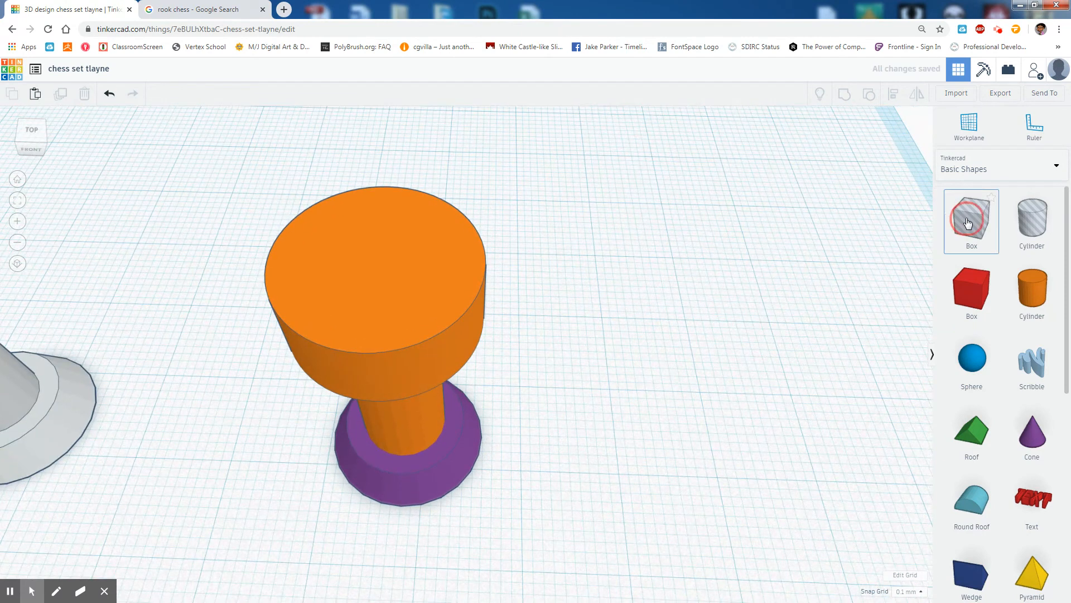
pyautogui.moveTo(972, 221); pyautogui.dragTo(673, 403)
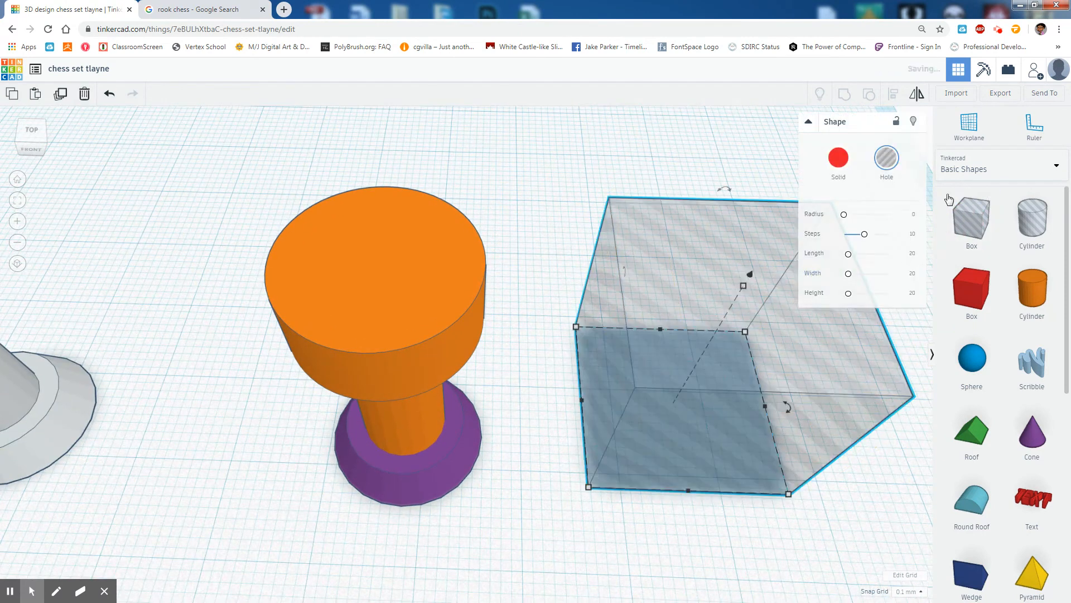
pyautogui.click(907, 162)
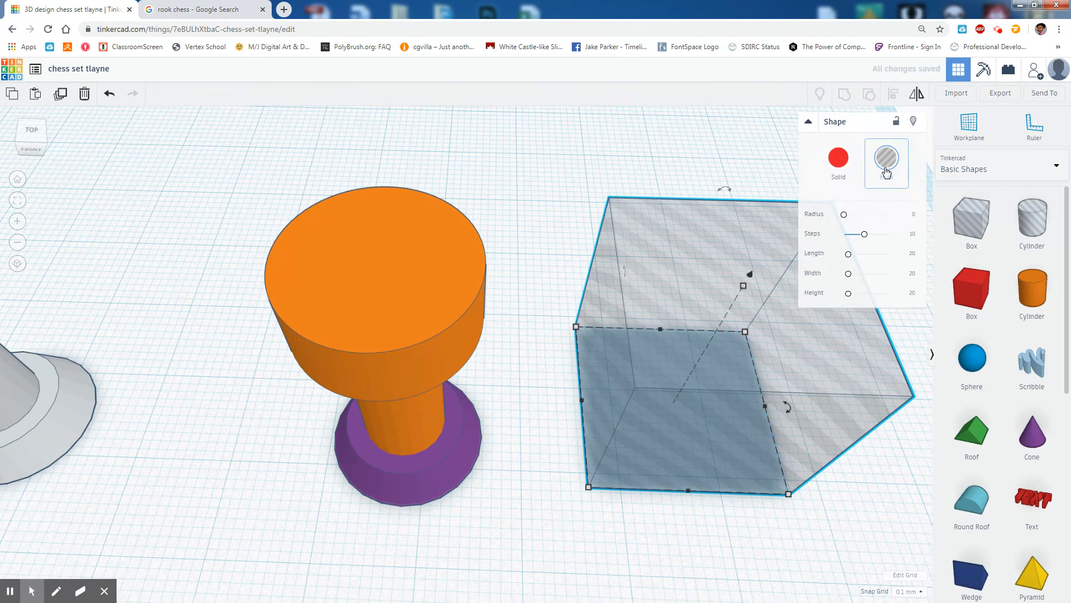
pyautogui.click(840, 160)
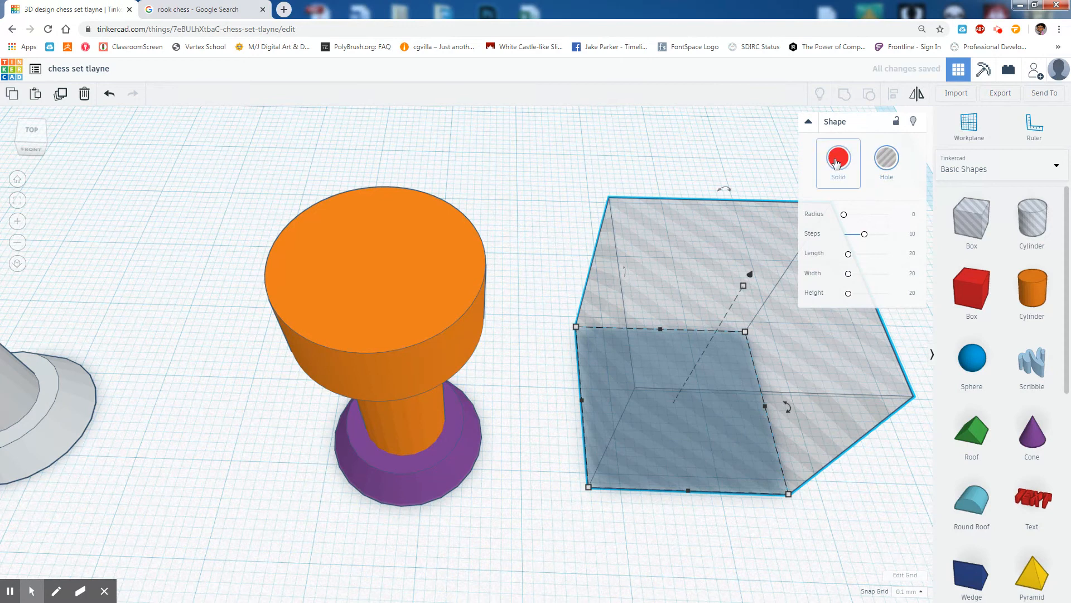
pyautogui.click(837, 161)
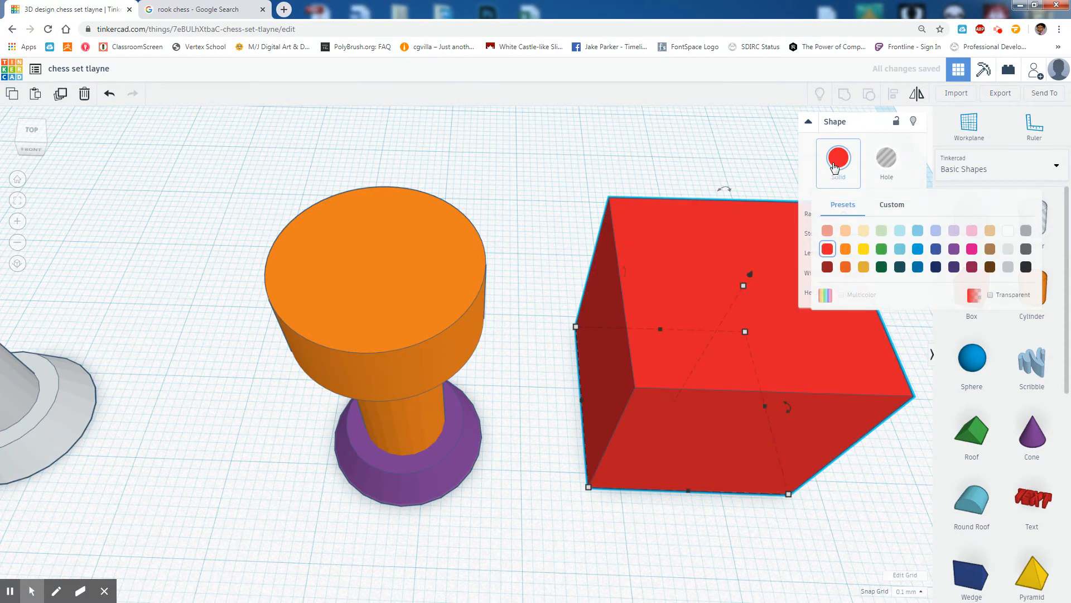
pyautogui.click(887, 161)
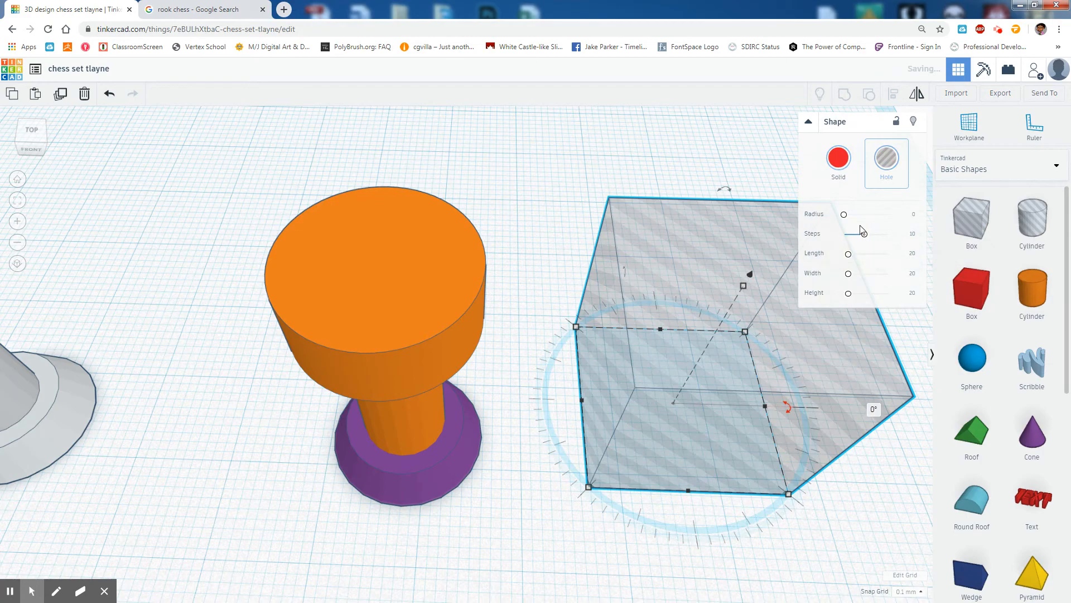
# Step: Narrow the hole box into a thin upright slab
pyautogui.moveTo(798, 463); pyautogui.dragTo(597, 532, button='right')
pyautogui.moveTo(590, 530); pyautogui.dragTo(420, 571)
pyautogui.moveTo(420, 570); pyautogui.dragTo(442, 408, button='right')
pyautogui.moveTo(409, 212); pyautogui.dragTo(226, 300, button='right')
pyautogui.moveTo(333, 360)
pyautogui.mouseDown(button='right')
pyautogui.moveTo(328, 459)
pyautogui.moveTo(348, 370)
pyautogui.mouseUp(button='right')
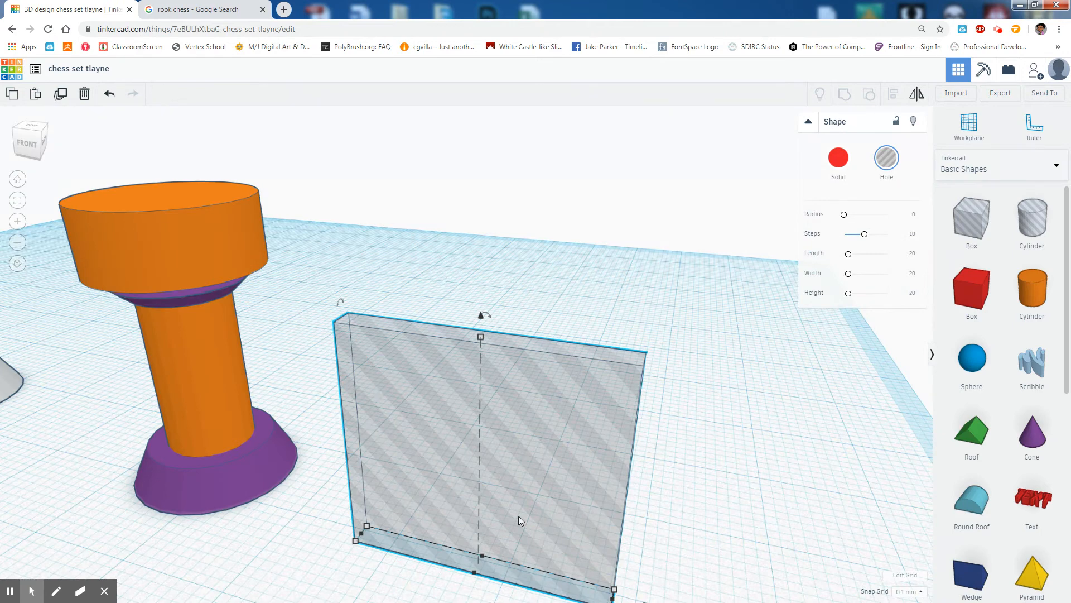
pyautogui.moveTo(441, 463); pyautogui.dragTo(563, 284, button='right')
pyautogui.moveTo(648, 228); pyautogui.dragTo(641, 152)
pyautogui.hotkey('ctrl', 'z')
# Step: Move the wide orange cylinder off the rook's top, about 30.9 mm sideways, so that it sits over the hole slab
pyautogui.moveTo(534, 368); pyautogui.dragTo(363, 175, button='right')
pyautogui.click(364, 175)
pyautogui.moveTo(529, 321); pyautogui.dragTo(321, 297, button='right')
pyautogui.moveTo(315, 294); pyautogui.dragTo(781, 299)
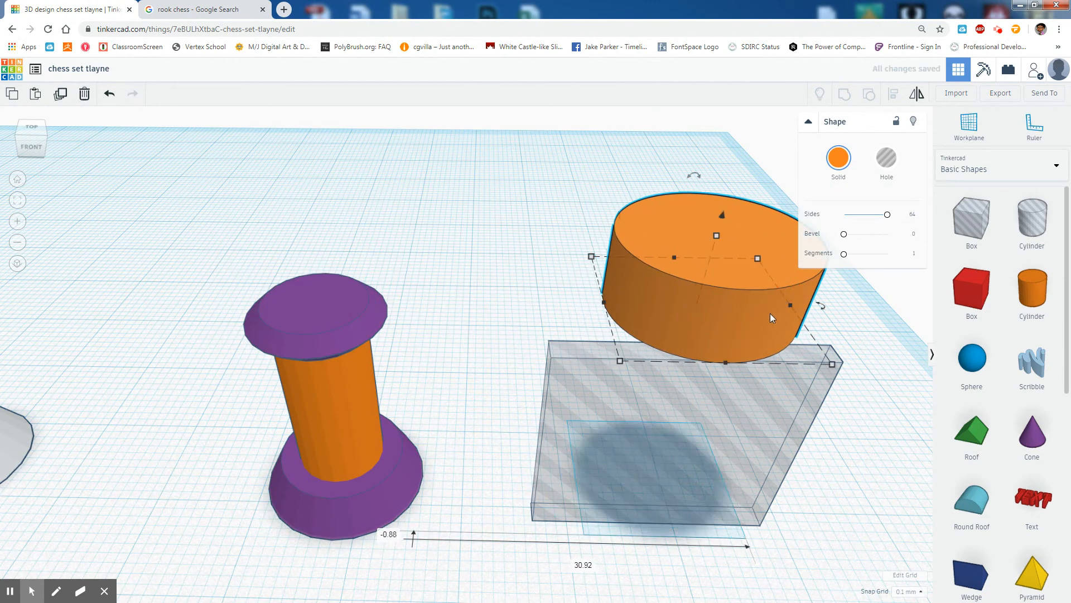
# Step: Lower the wide orange cylinder to a height of 0 so that it rests on the workplane
pyautogui.moveTo(774, 317); pyautogui.dragTo(762, 362, button='right')
pyautogui.scroll(5, 470, 394)
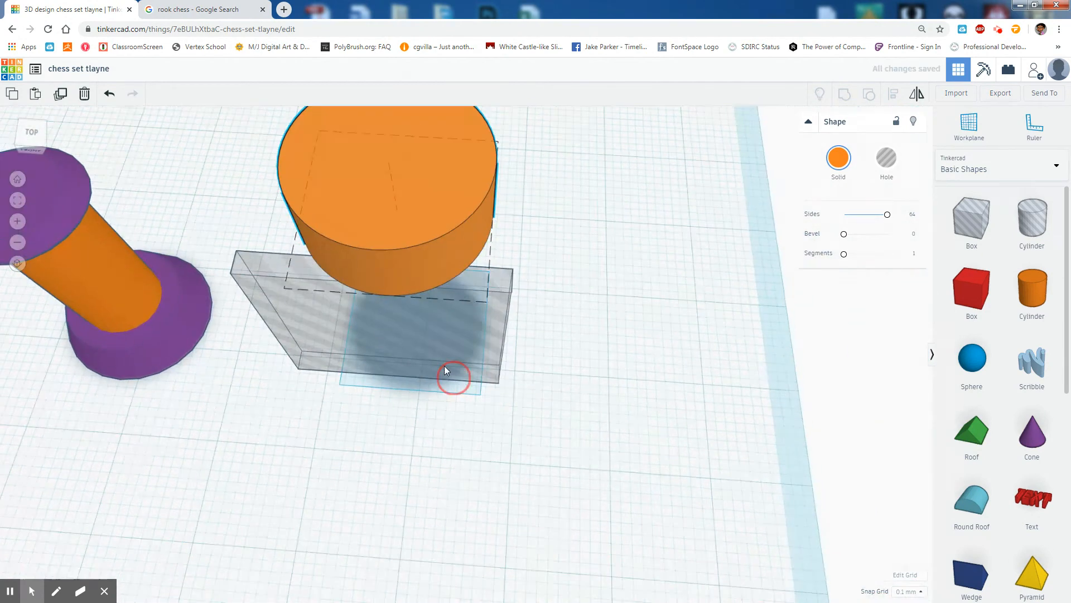
pyautogui.moveTo(469, 389); pyautogui.dragTo(301, 308, button='right')
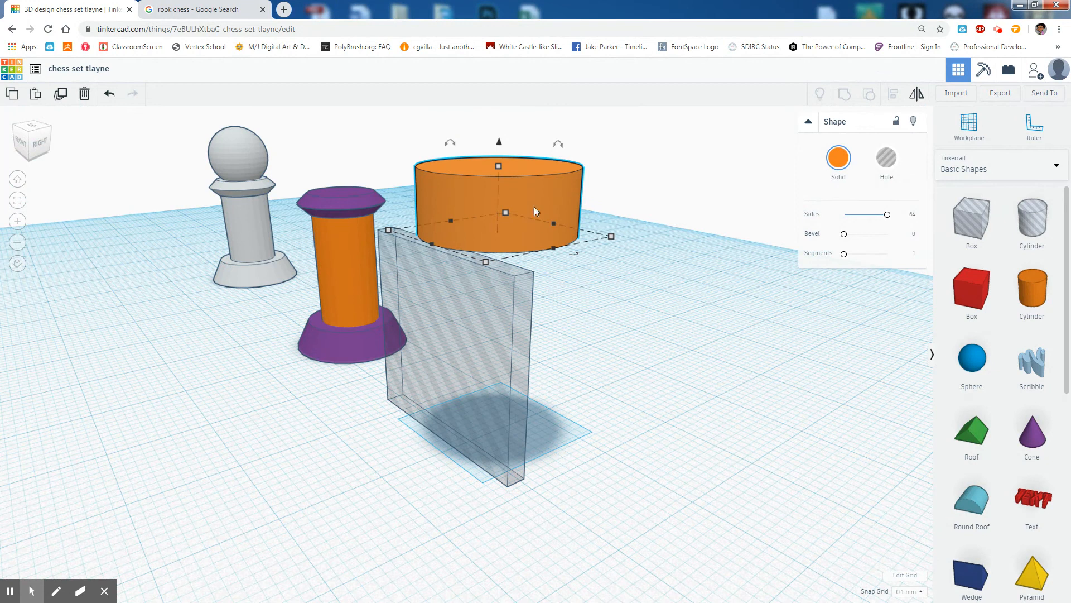
pyautogui.moveTo(499, 143); pyautogui.dragTo(527, 304)
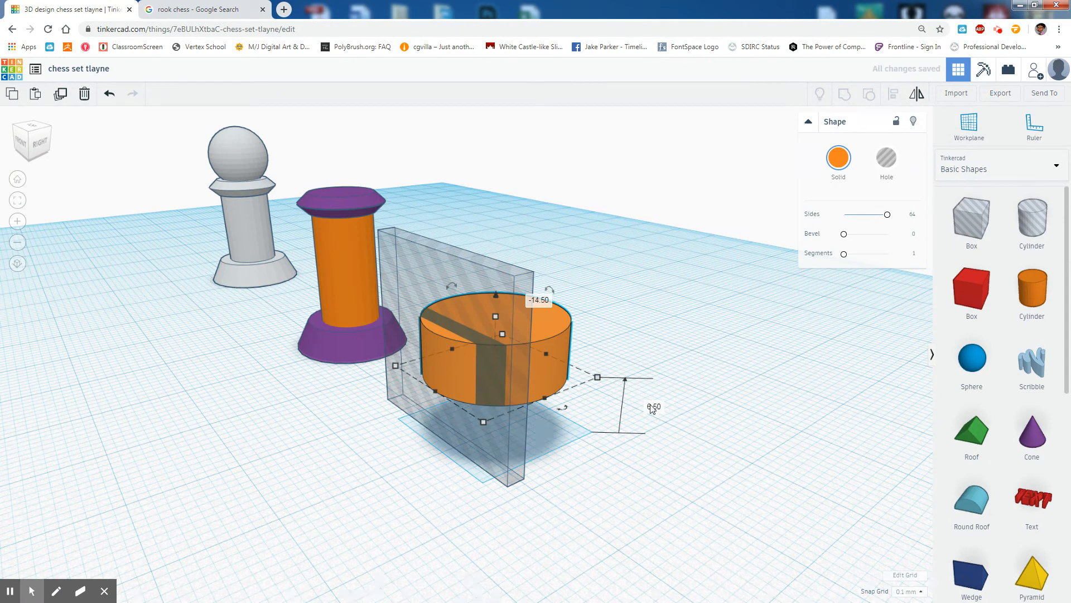
pyautogui.moveTo(544, 349); pyautogui.dragTo(616, 387, button='right')
pyautogui.moveTo(553, 309); pyautogui.dragTo(564, 328)
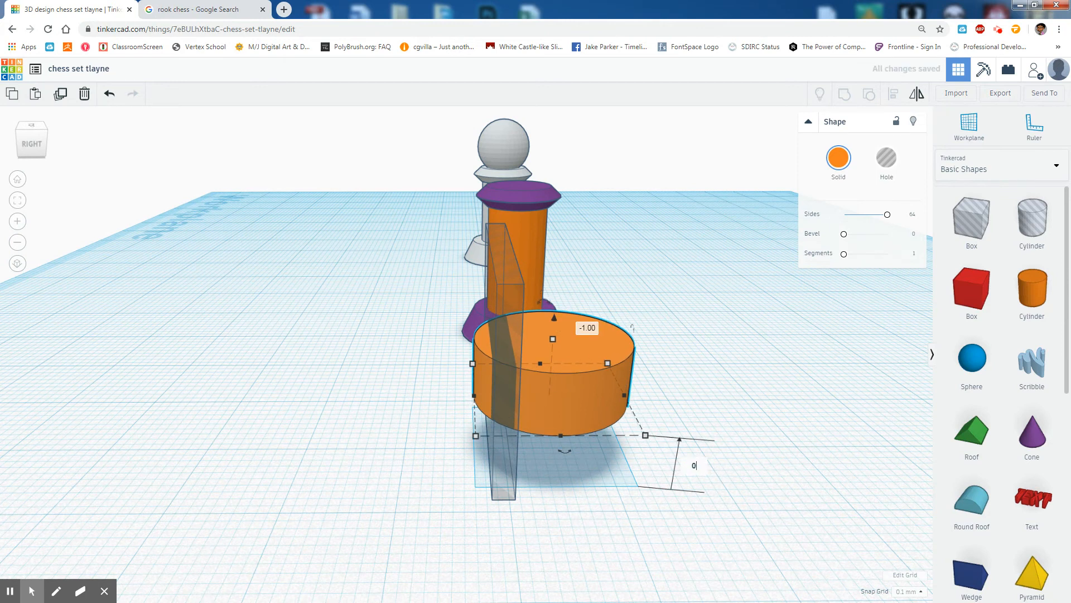
pyautogui.press('Return')
pyautogui.click(672, 549)
# Step: Align the orange cylinder and the hole slab on their centers in both horizontal directions
pyautogui.moveTo(554, 545); pyautogui.dragTo(473, 310, button='right')
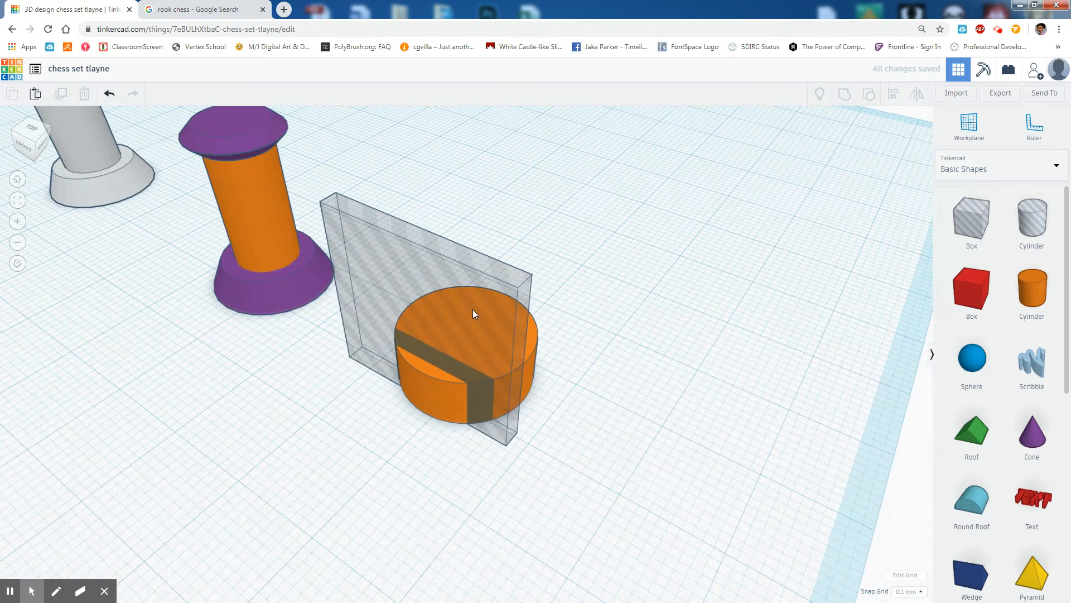
pyautogui.click(473, 311)
pyautogui.moveTo(560, 466); pyautogui.dragTo(617, 460, button='right')
pyautogui.moveTo(635, 467); pyautogui.dragTo(377, 174)
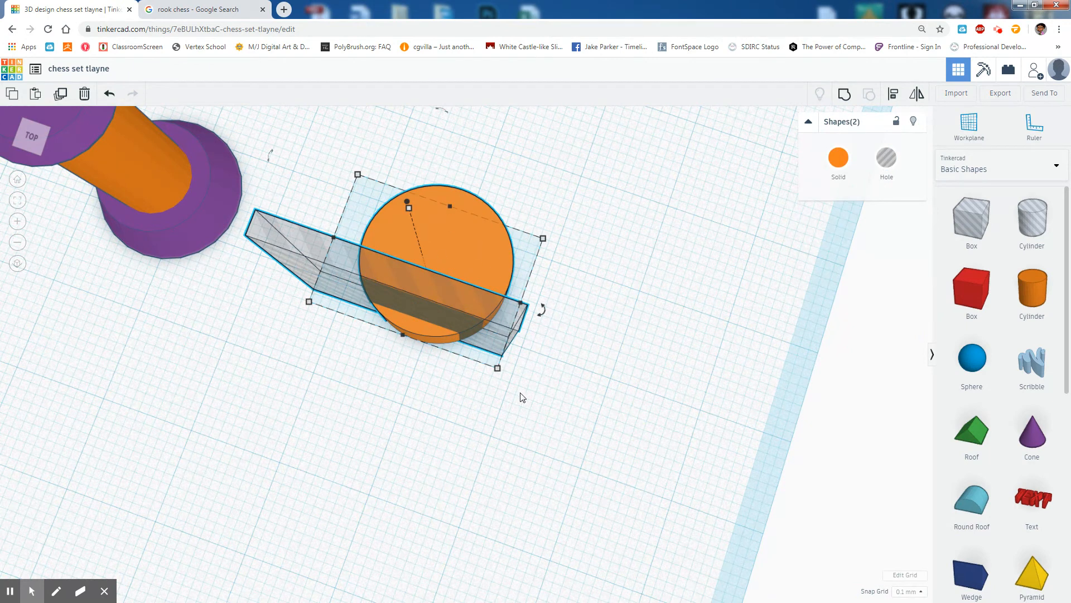
pyautogui.press('l')
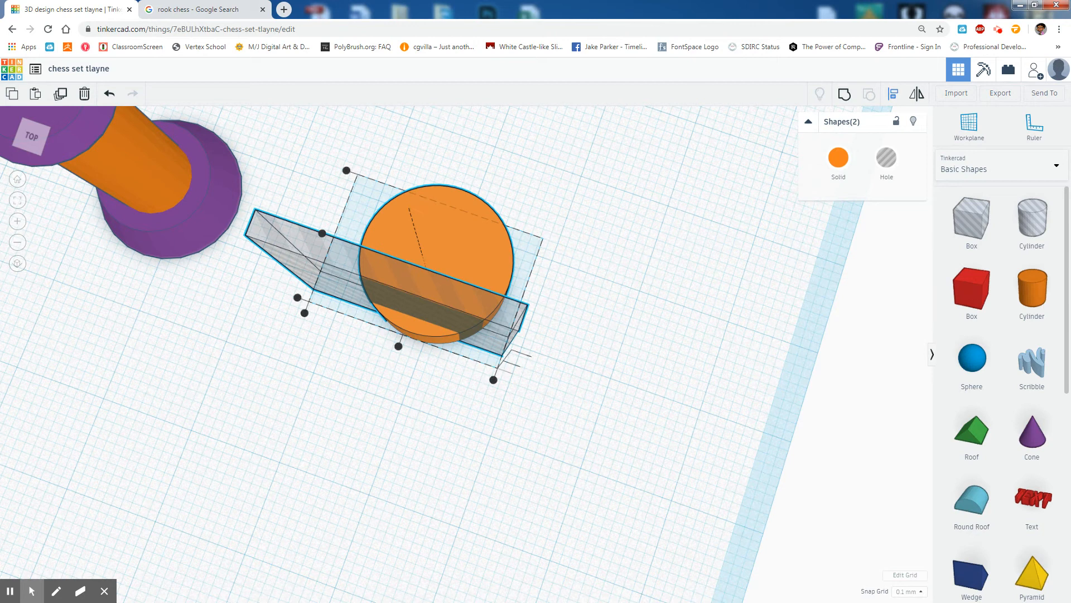
pyautogui.click(399, 346)
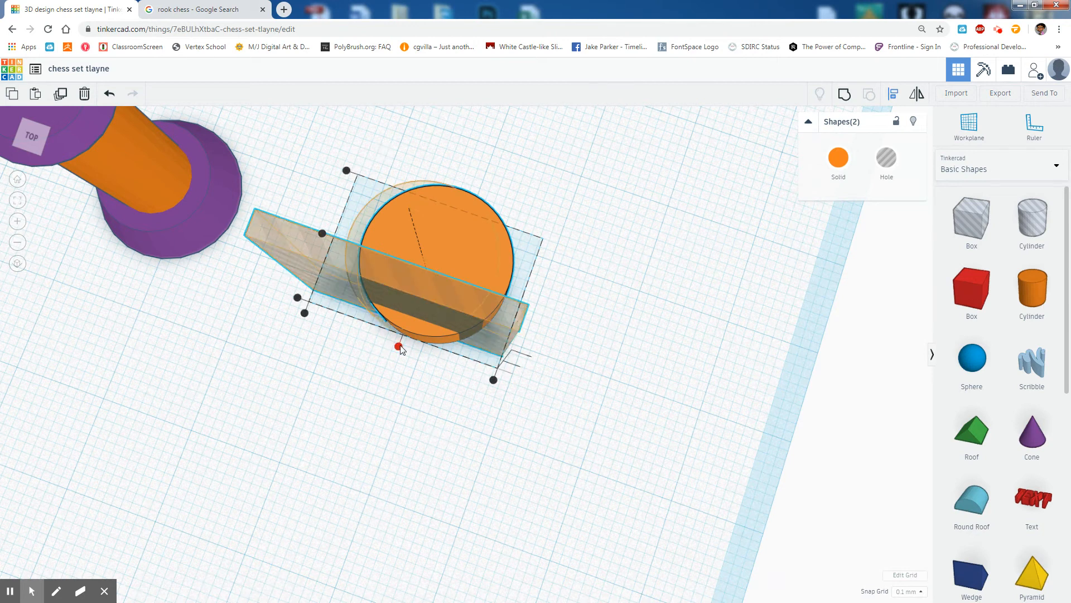
pyautogui.click(322, 233)
pyautogui.moveTo(321, 343); pyautogui.dragTo(373, 317, button='right')
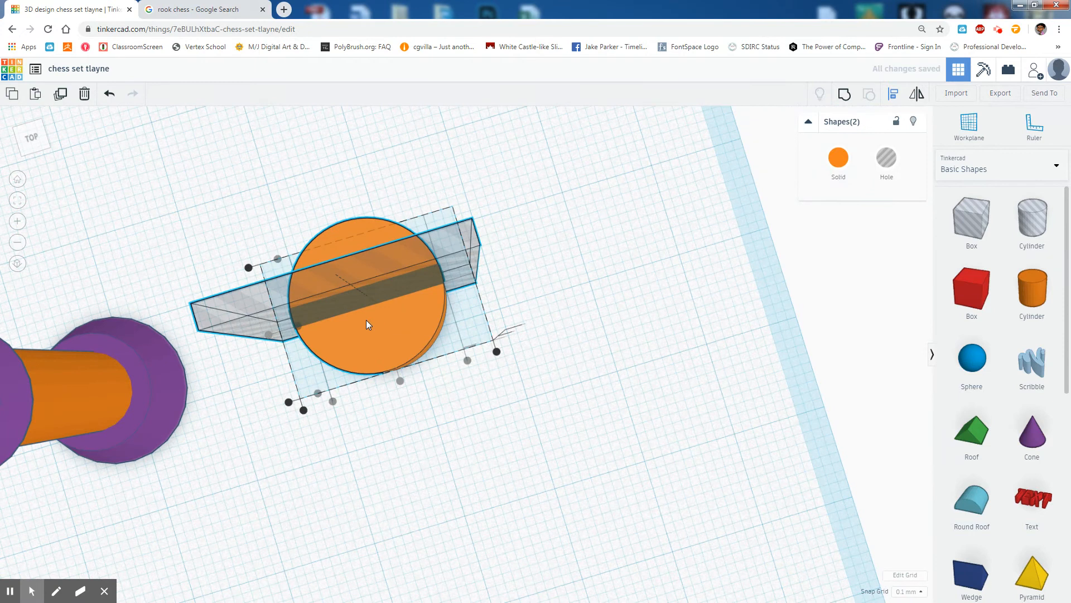
pyautogui.press('Escape')
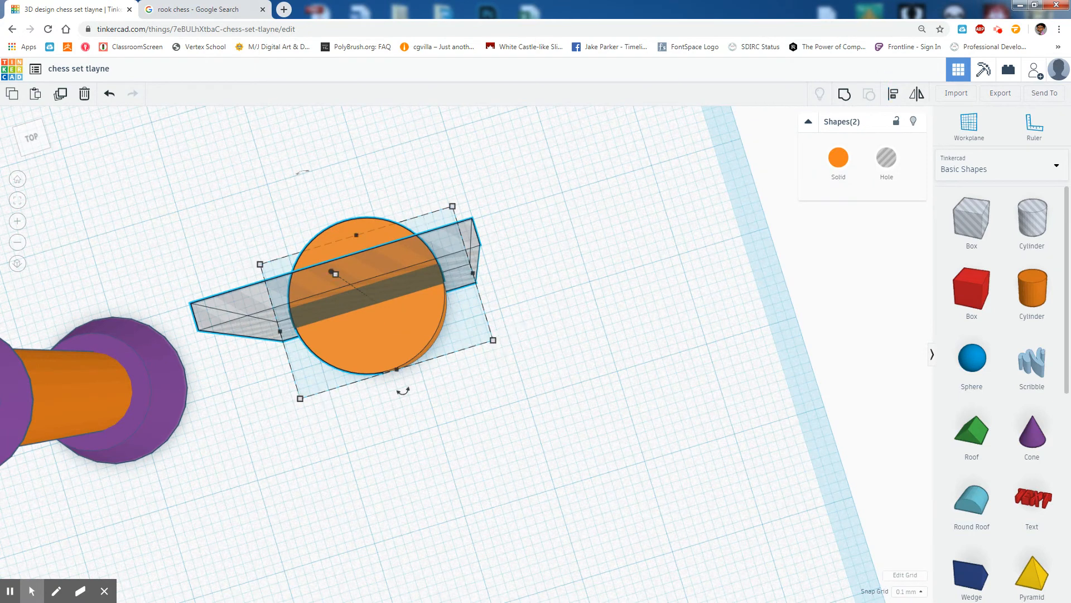
pyautogui.click(597, 484)
# Step: Shorten the hole slab from its top and raise it so it cuts only the upper part of the orange cylinder
pyautogui.moveTo(598, 483); pyautogui.dragTo(383, 217, button='right')
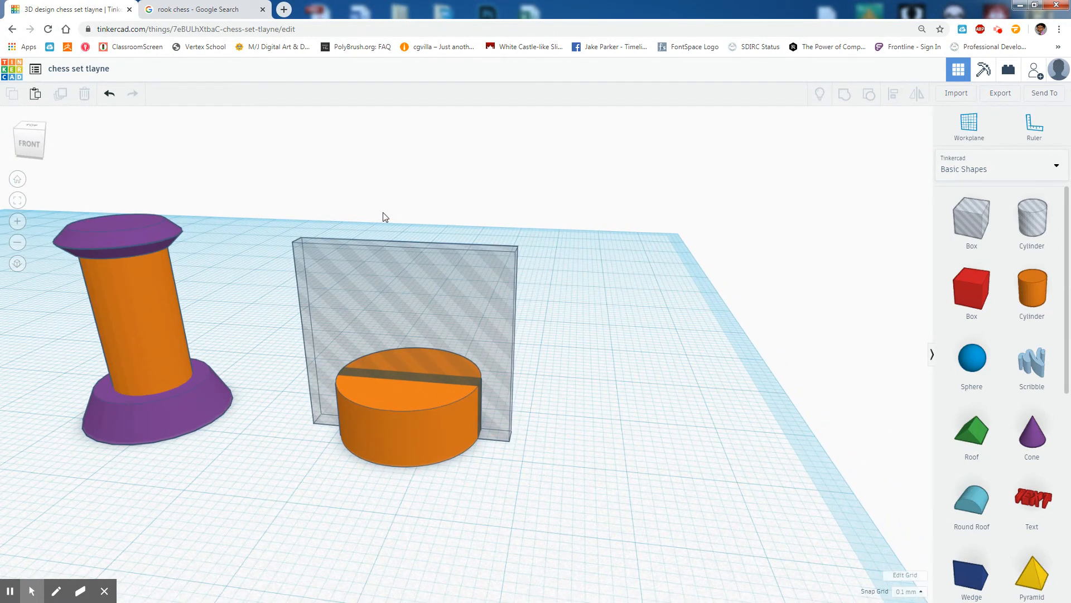
pyautogui.moveTo(386, 242); pyautogui.dragTo(556, 312)
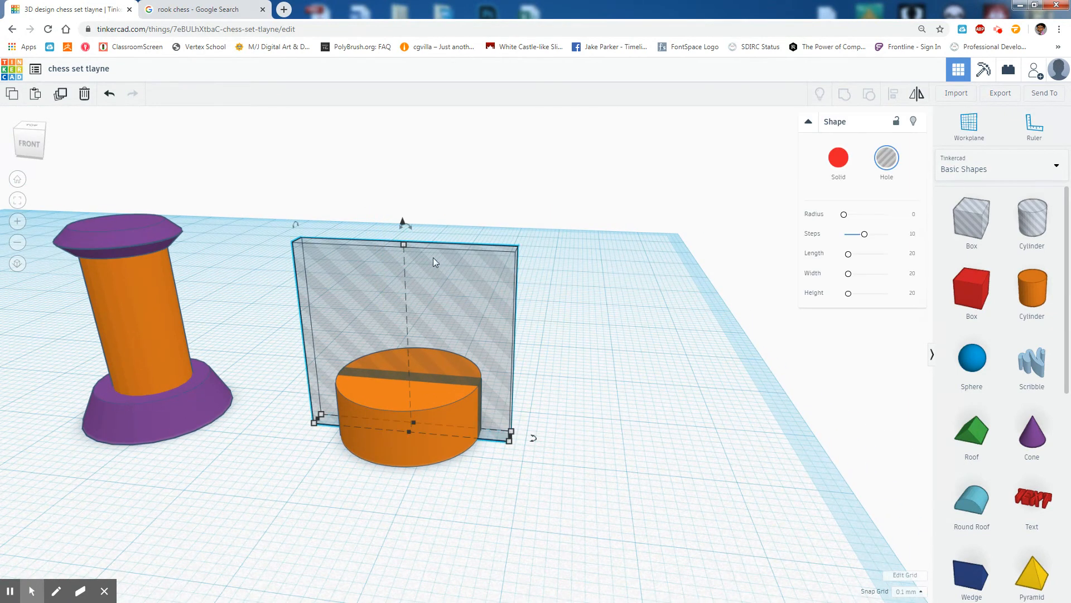
pyautogui.moveTo(404, 243); pyautogui.dragTo(409, 319)
pyautogui.moveTo(444, 362); pyautogui.dragTo(419, 360, button='right')
pyautogui.moveTo(398, 335); pyautogui.dragTo(397, 297)
pyautogui.moveTo(618, 377); pyautogui.dragTo(566, 485, button='right')
pyautogui.moveTo(475, 428); pyautogui.dragTo(519, 520, button='middle')
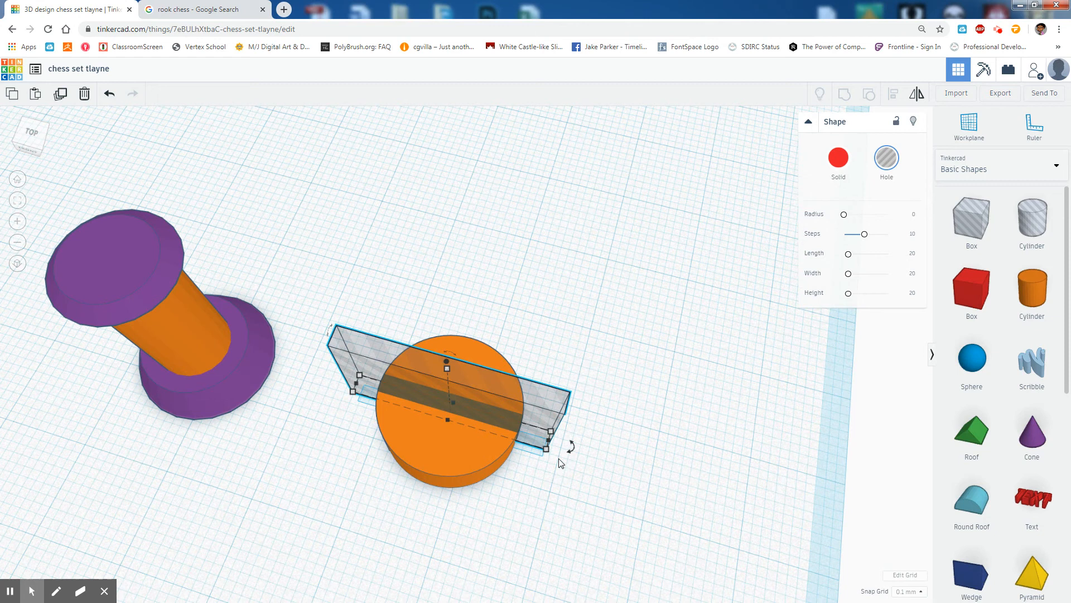
pyautogui.moveTo(544, 485); pyautogui.dragTo(533, 461, button='right')
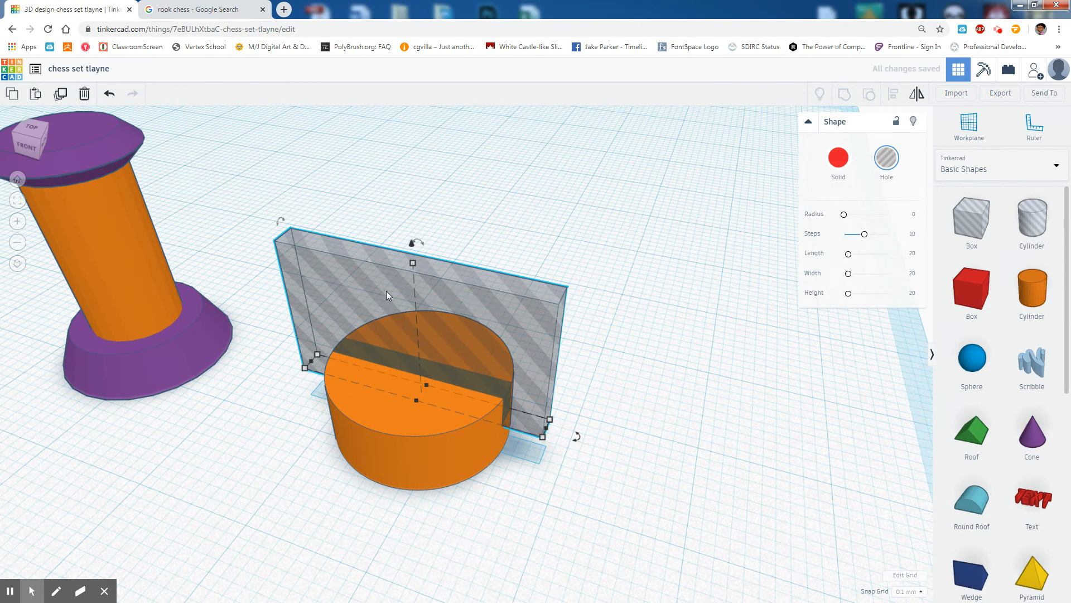
# Step: Duplicate the hole slab in place and rotate the copy -45° about the vertical axis
pyautogui.moveTo(519, 471); pyautogui.dragTo(515, 276, button='right')
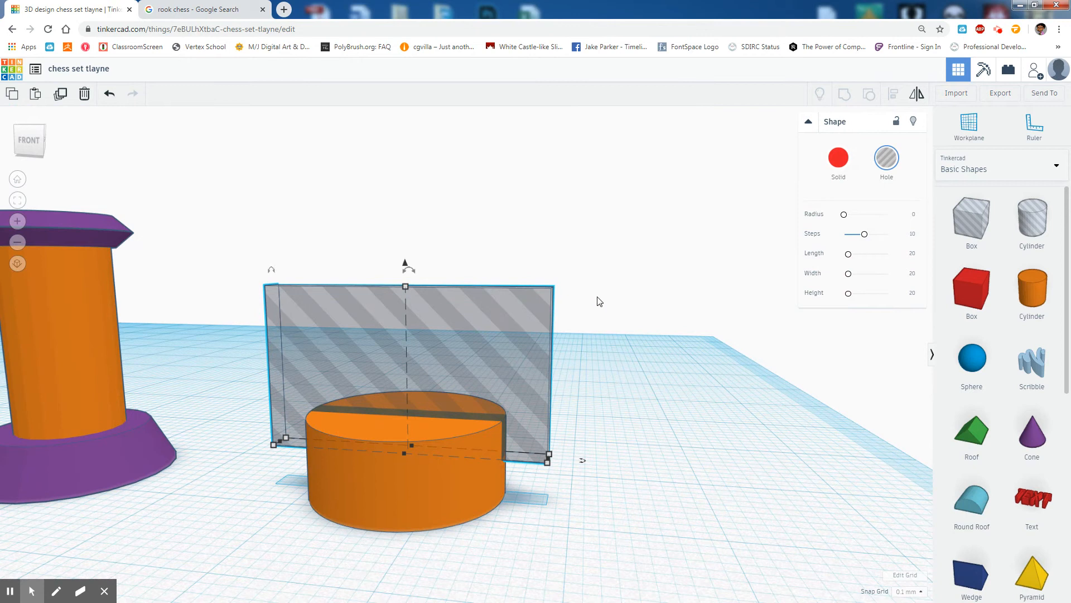
pyautogui.moveTo(622, 395); pyautogui.dragTo(497, 312, button='right')
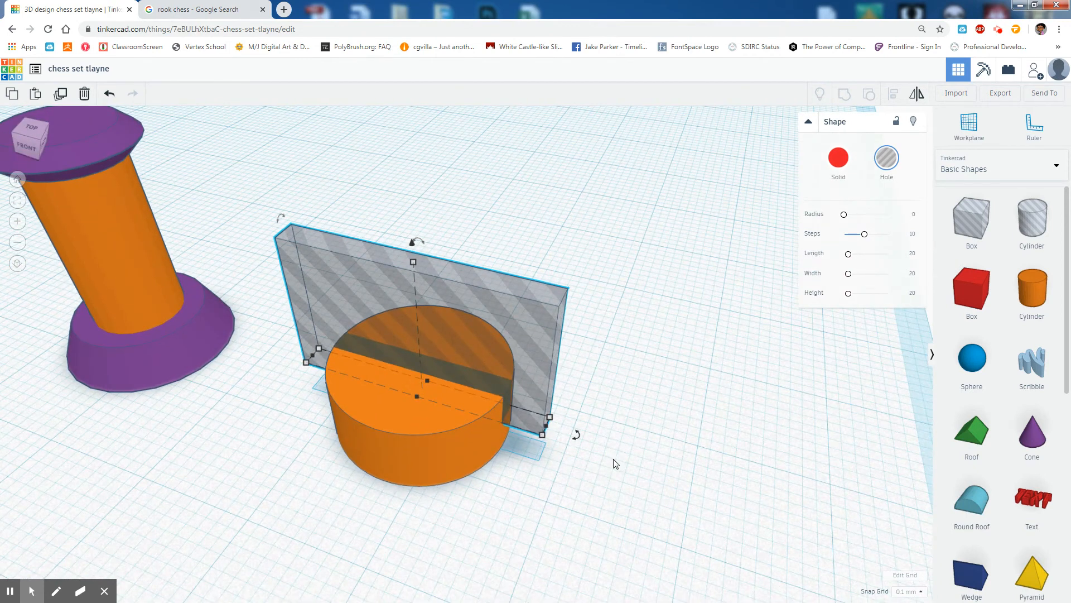
pyautogui.moveTo(575, 433)
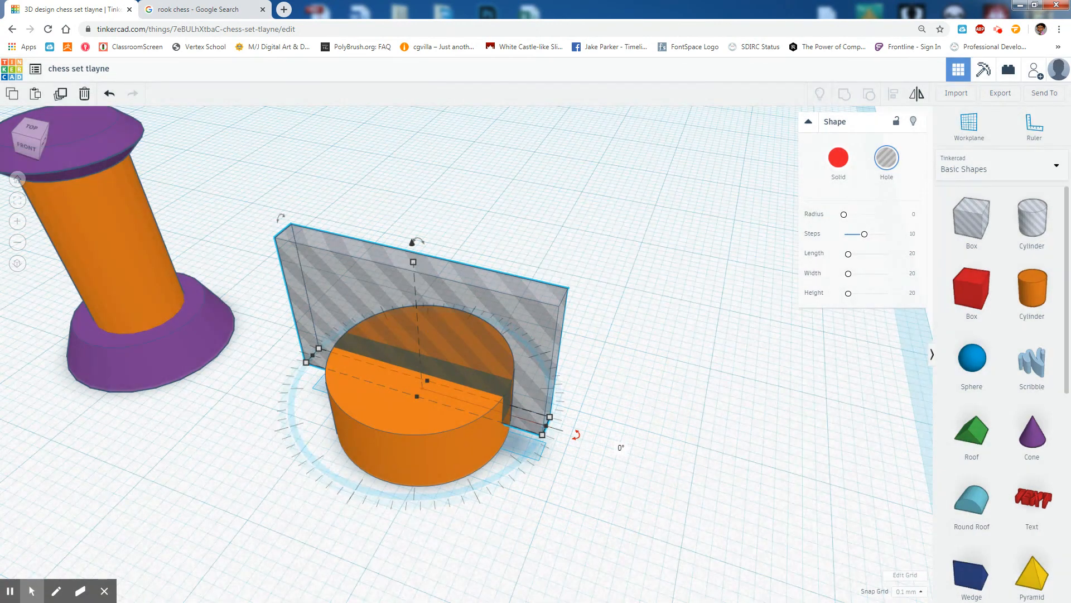
pyautogui.moveTo(575, 434); pyautogui.dragTo(472, 456)
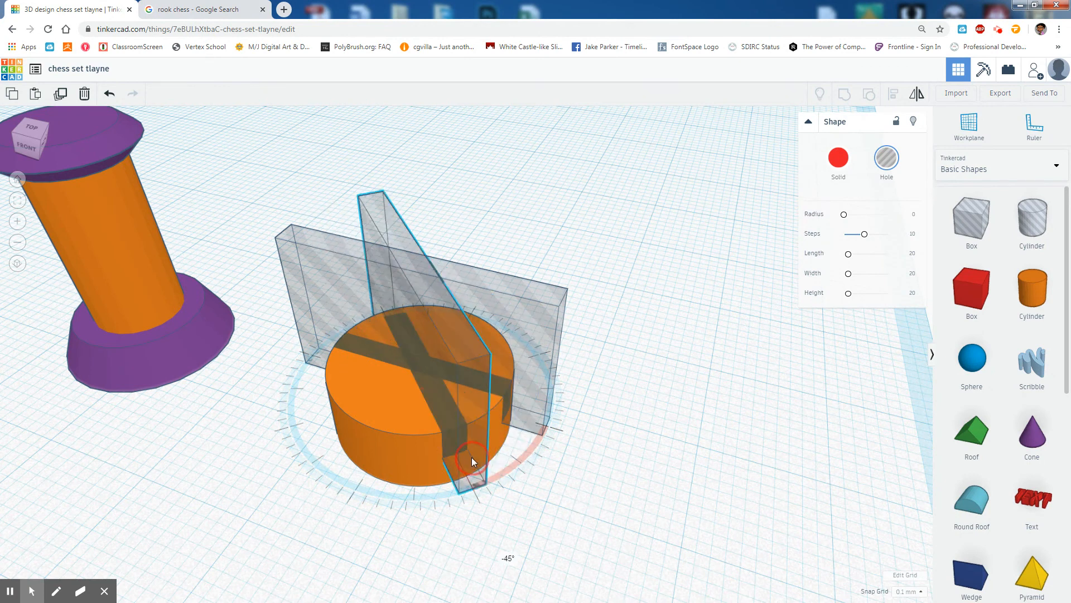
pyautogui.moveTo(467, 457); pyautogui.dragTo(468, 454)
pyautogui.click(622, 497)
# Step: Duplicate the original hole slab again and rotate this copy -90° about the vertical axis
pyautogui.moveTo(626, 448); pyautogui.dragTo(535, 347, button='right')
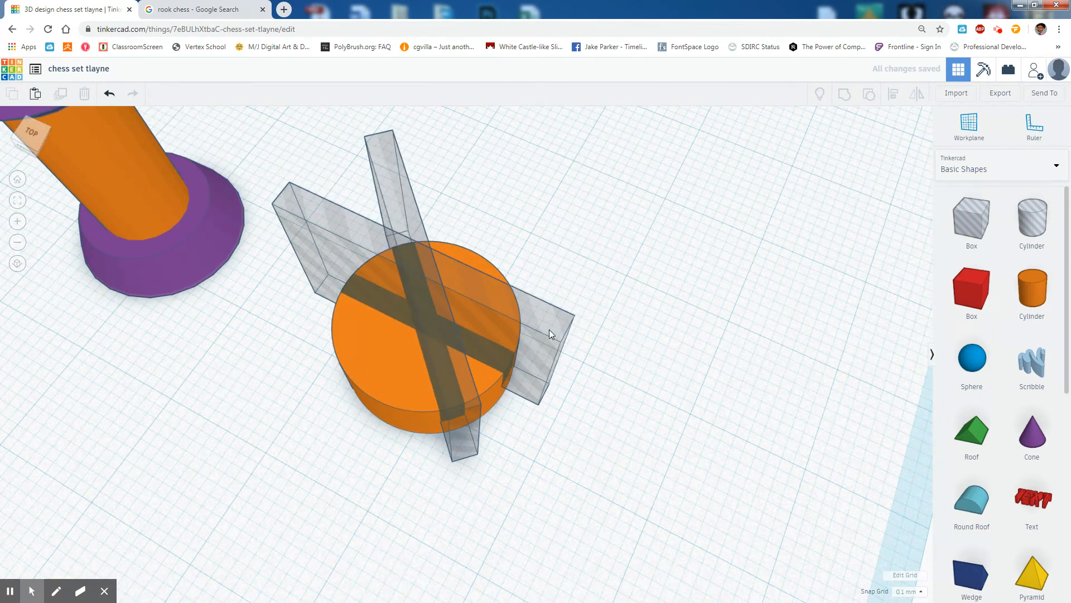
pyautogui.click(550, 329)
pyautogui.moveTo(599, 457); pyautogui.dragTo(580, 392, button='right')
pyautogui.hotkey('ctrl', 'd')
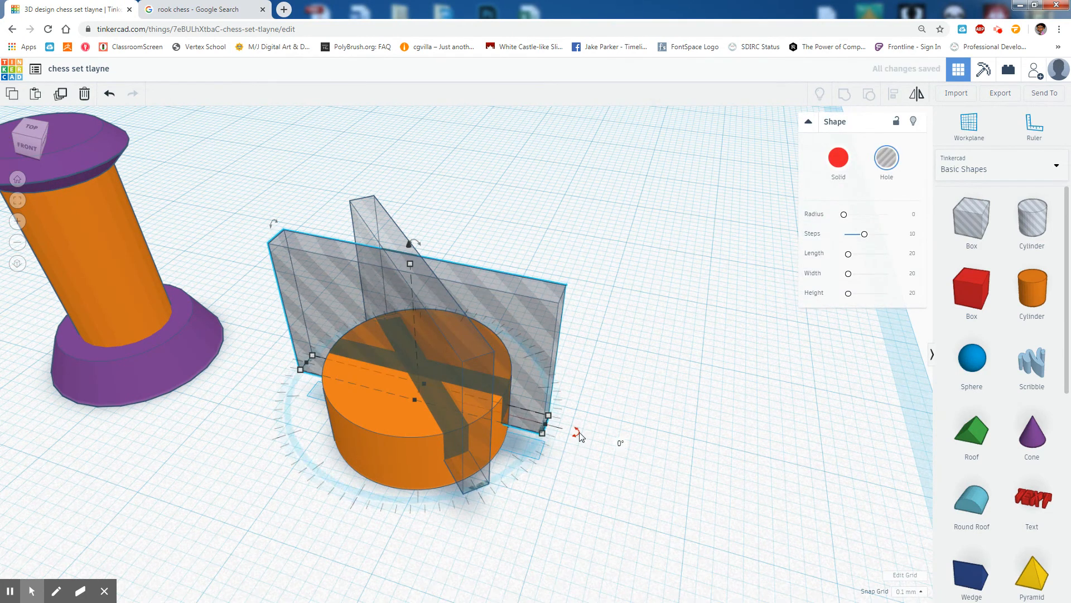
pyautogui.moveTo(579, 435); pyautogui.dragTo(381, 457)
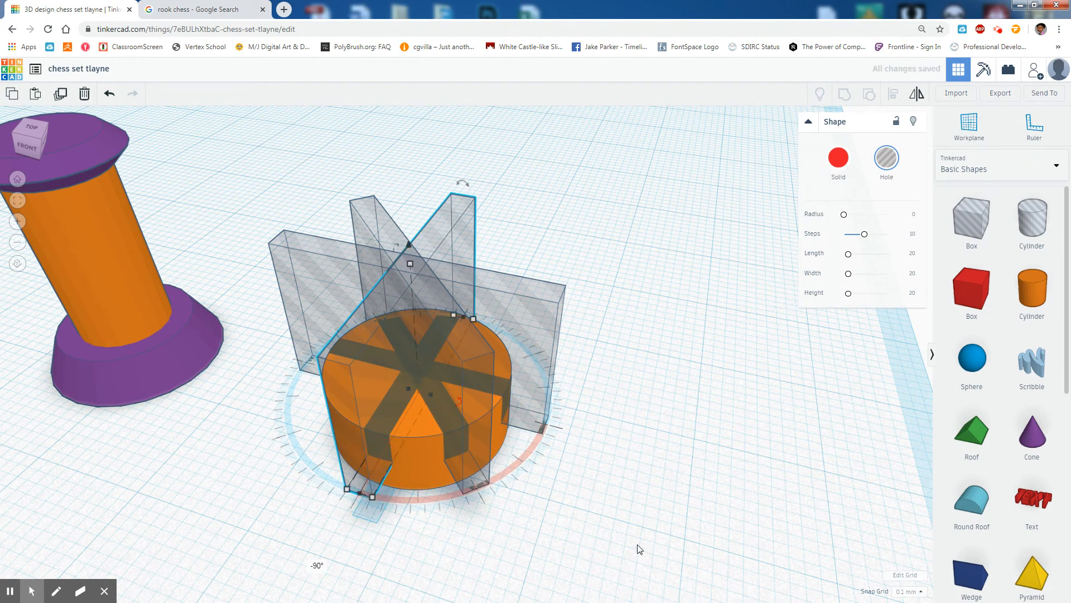
# Step: Duplicate the original hole slab once more and rotate the copy to complete four evenly spaced slabs across the cylinder
pyautogui.click(534, 310)
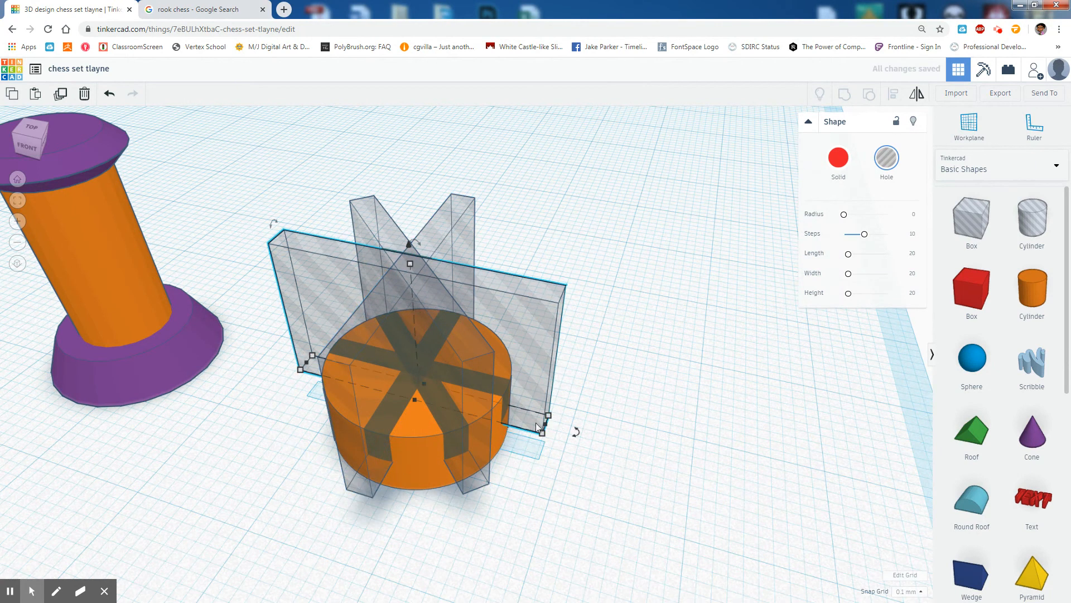
pyautogui.moveTo(542, 433); pyautogui.dragTo(510, 451)
pyautogui.hotkey('ctrl', 'z')
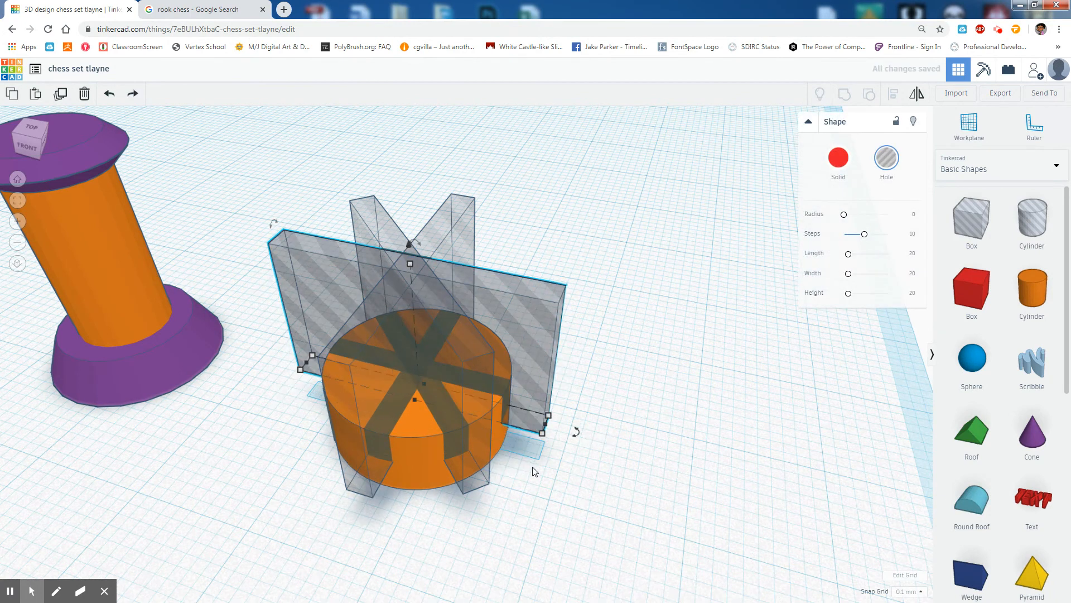
pyautogui.moveTo(578, 437); pyautogui.dragTo(329, 429)
pyautogui.click(592, 547)
pyautogui.moveTo(581, 550); pyautogui.dragTo(420, 389, button='right')
pyautogui.moveTo(581, 478); pyautogui.dragTo(343, 309, button='right')
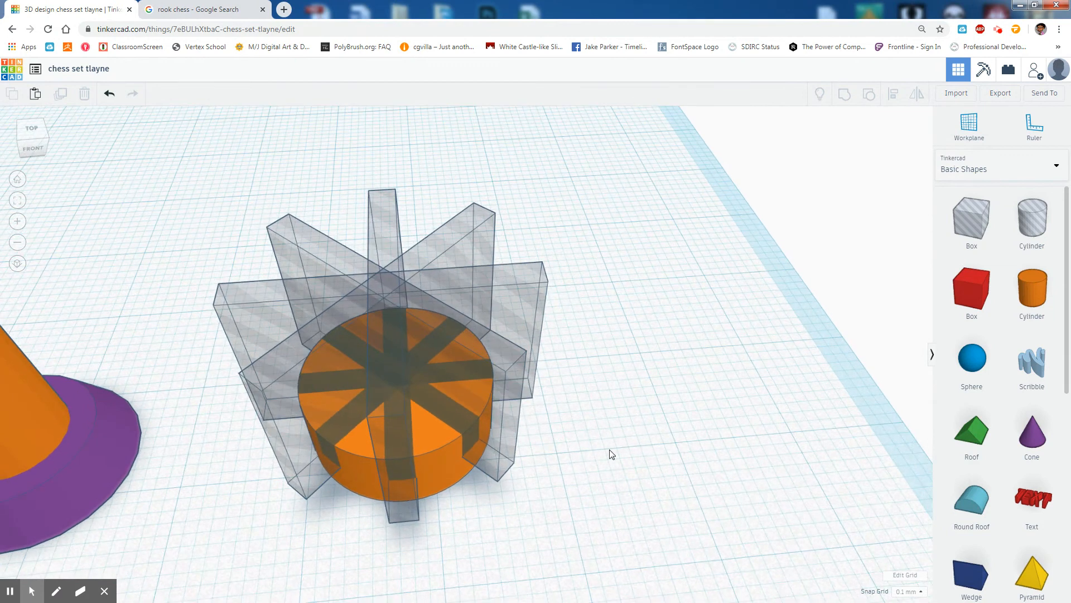
# Step: Duplicate the wide orange cylinder and move the copy out beside the crossed hole slabs
pyautogui.click(437, 477)
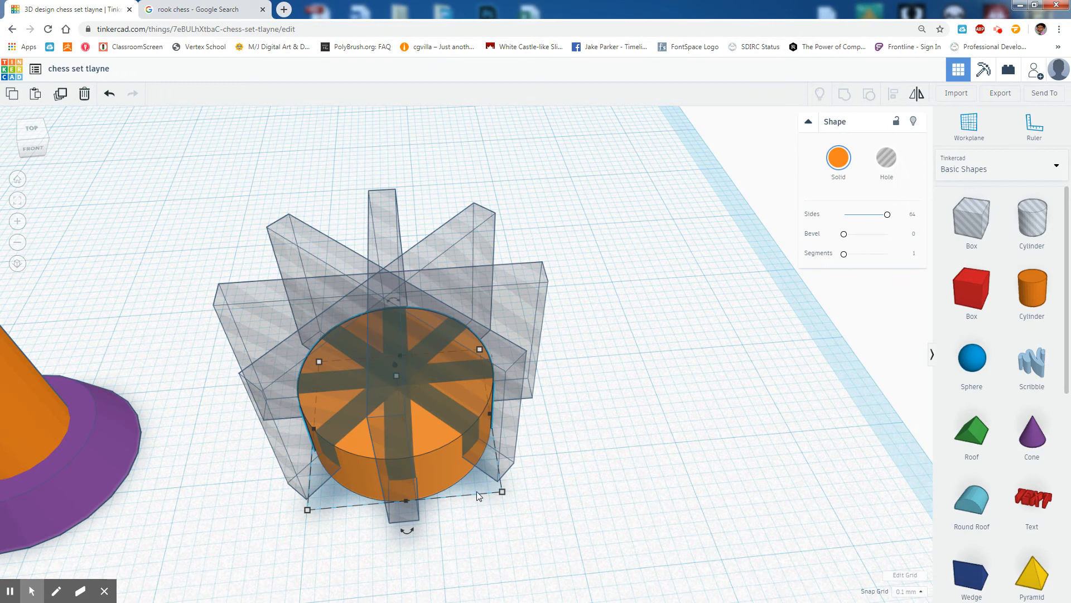
pyautogui.click(477, 491)
pyautogui.moveTo(440, 475); pyautogui.dragTo(763, 451)
pyautogui.moveTo(538, 500); pyautogui.dragTo(595, 448, button='right')
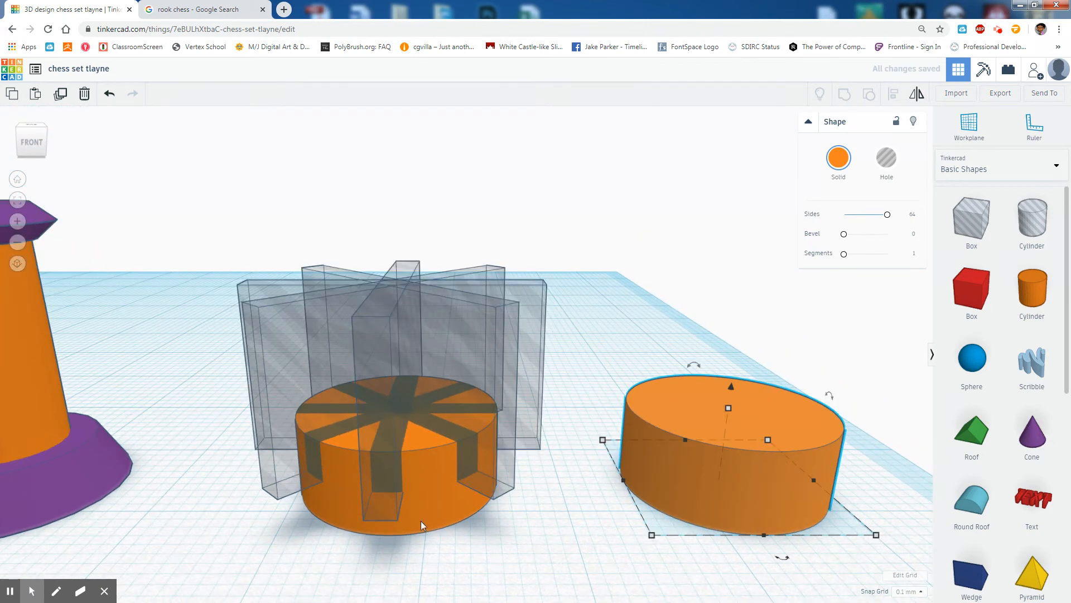
pyautogui.moveTo(405, 490); pyautogui.dragTo(476, 490, button='middle')
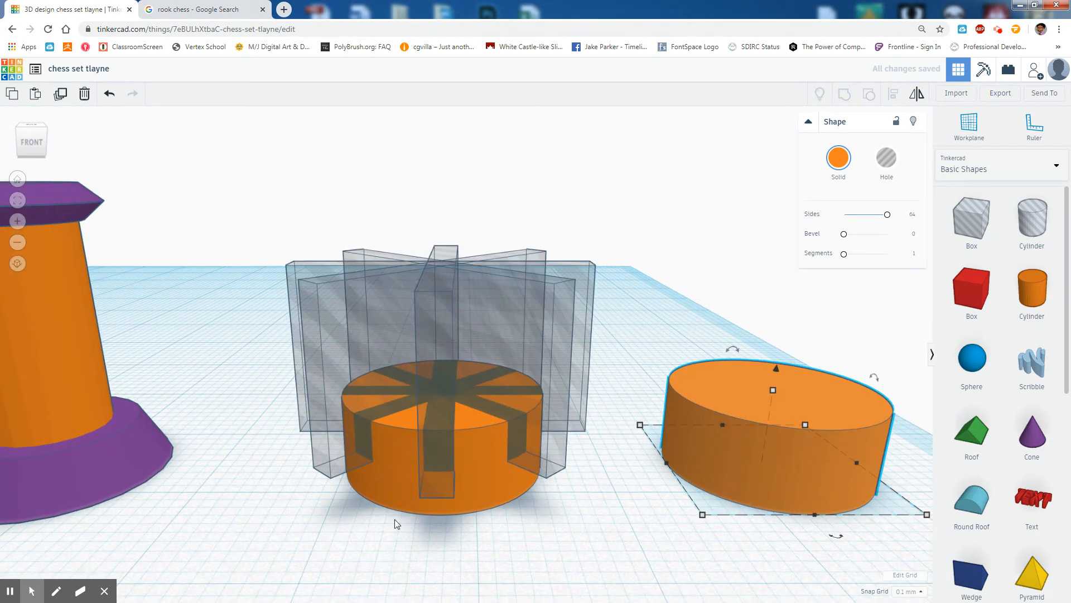
# Step: Group the wide orange cylinder with the four crossed hole slabs to cut the battlement notches
pyautogui.moveTo(250, 175); pyautogui.dragTo(598, 474)
pyautogui.moveTo(481, 507); pyautogui.dragTo(468, 472, button='right')
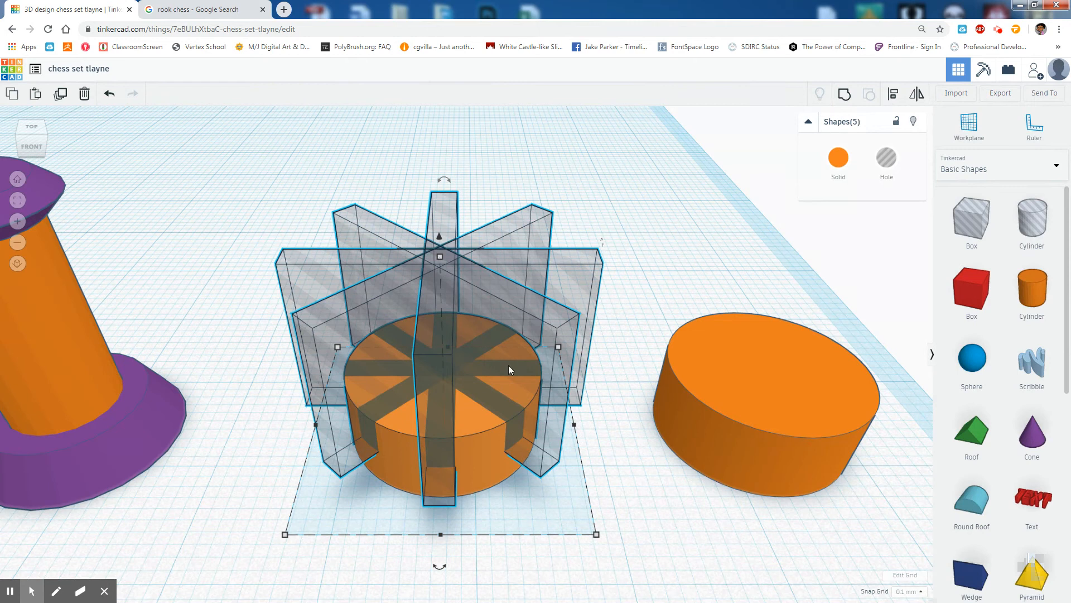
pyautogui.hotkey('ctrl', 'g')
pyautogui.click(547, 489)
# Step: Resize the spare orange cylinder to about 10.2 mm across and about 11 mm tall
pyautogui.moveTo(540, 393); pyautogui.dragTo(330, 360, button='right')
pyautogui.moveTo(405, 386); pyautogui.dragTo(542, 374, button='right')
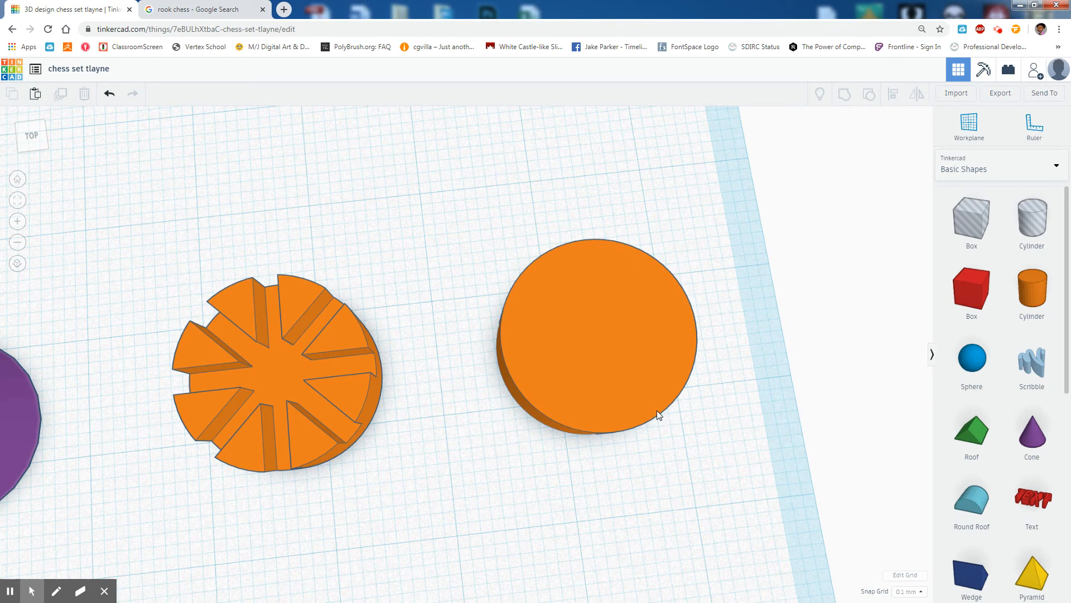
pyautogui.click(596, 366)
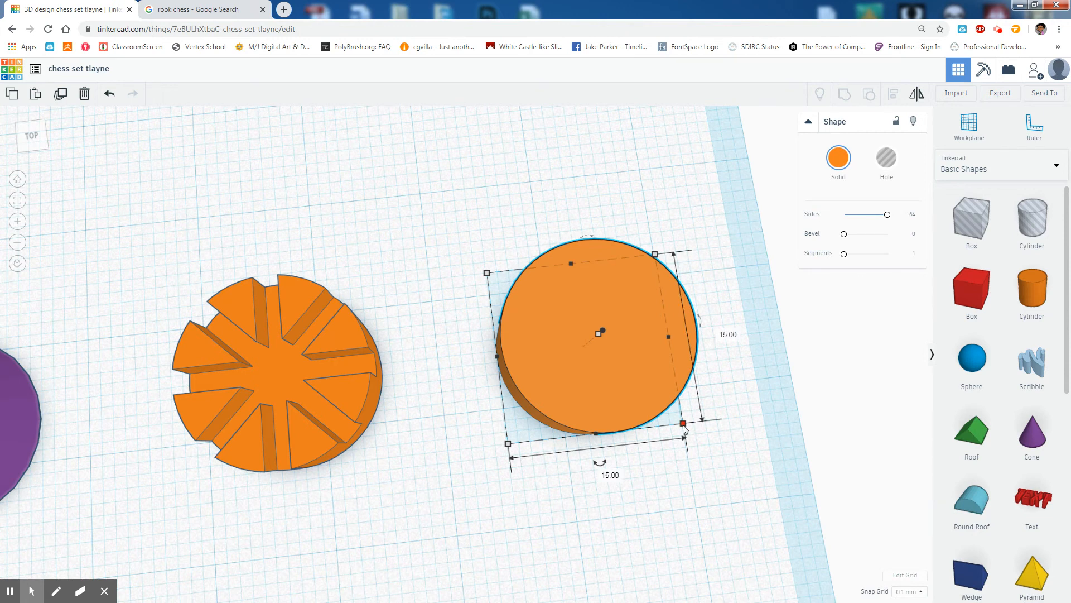
pyautogui.moveTo(684, 424); pyautogui.dragTo(651, 398)
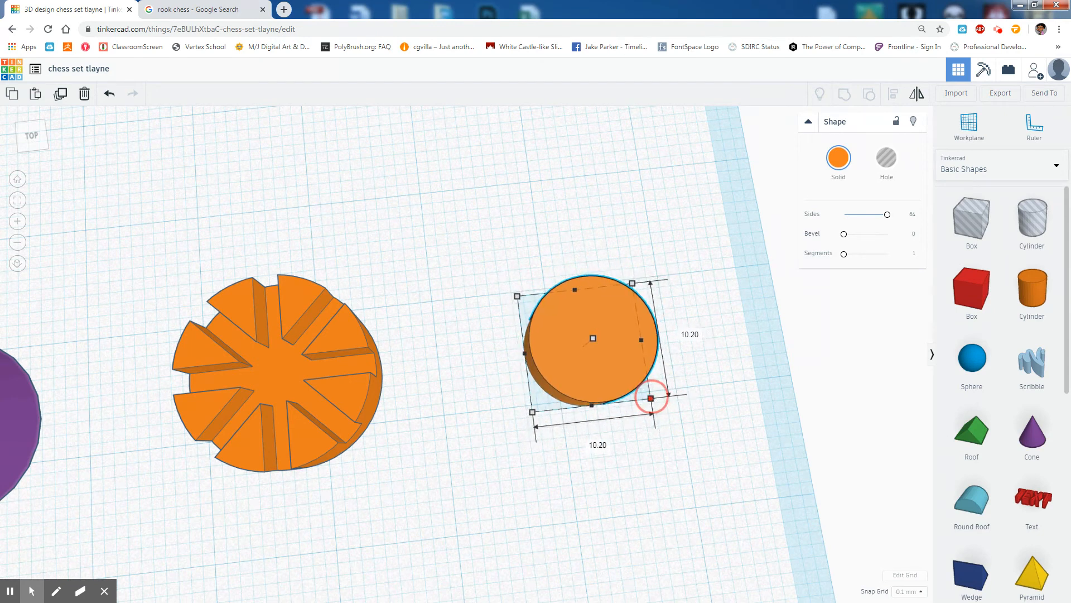
pyautogui.moveTo(652, 402); pyautogui.dragTo(651, 400)
pyautogui.moveTo(651, 401); pyautogui.dragTo(592, 396, button='right')
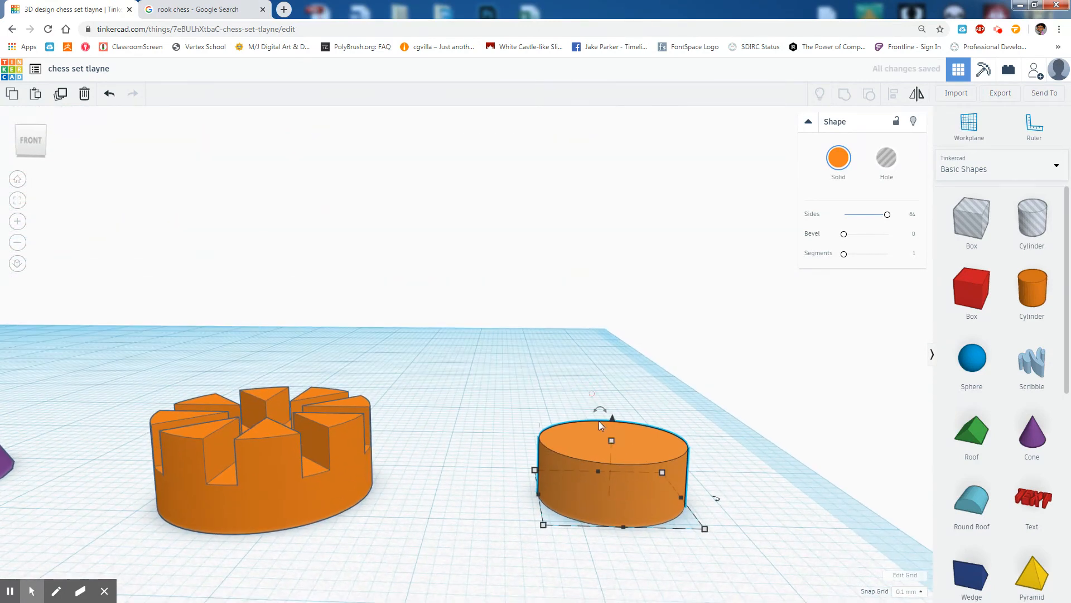
pyautogui.moveTo(611, 429); pyautogui.dragTo(618, 345)
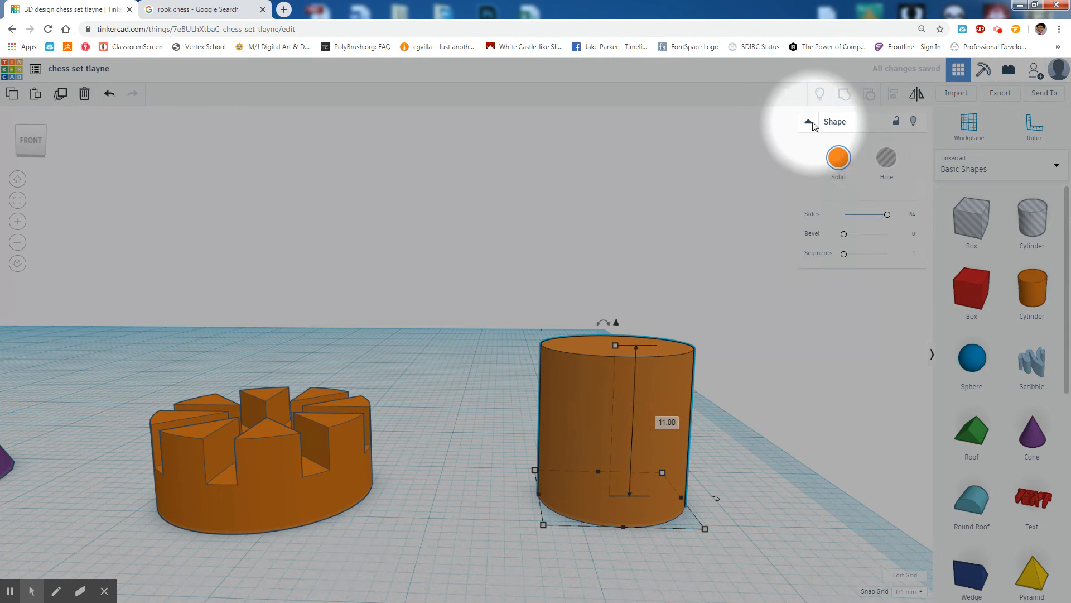
# Step: Turn the resized spare cylinder into a hole
pyautogui.click(811, 122)
pyautogui.click(811, 123)
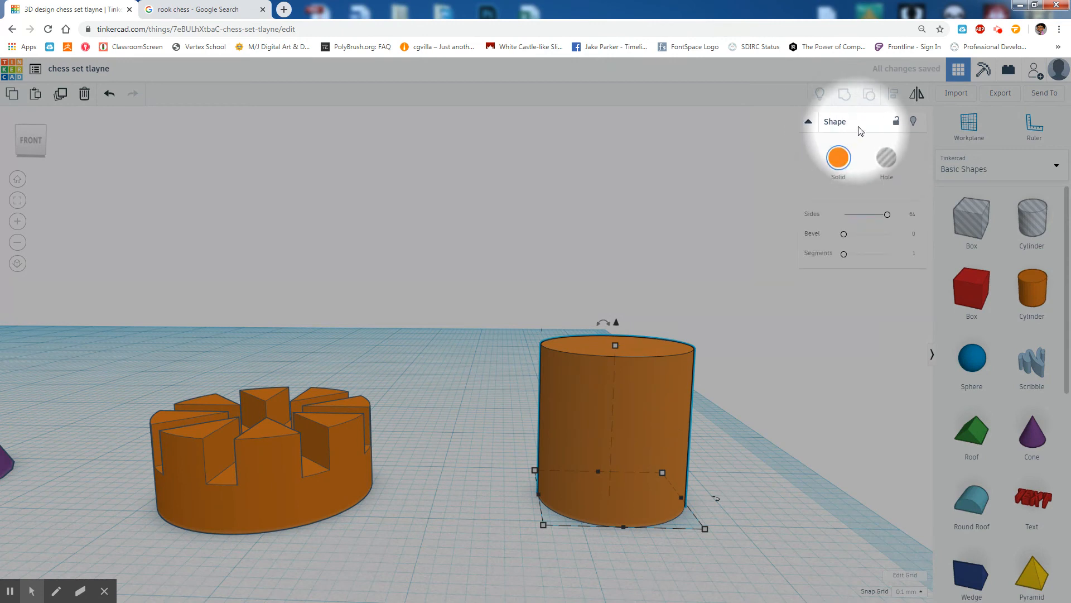
pyautogui.click(887, 159)
pyautogui.click(810, 123)
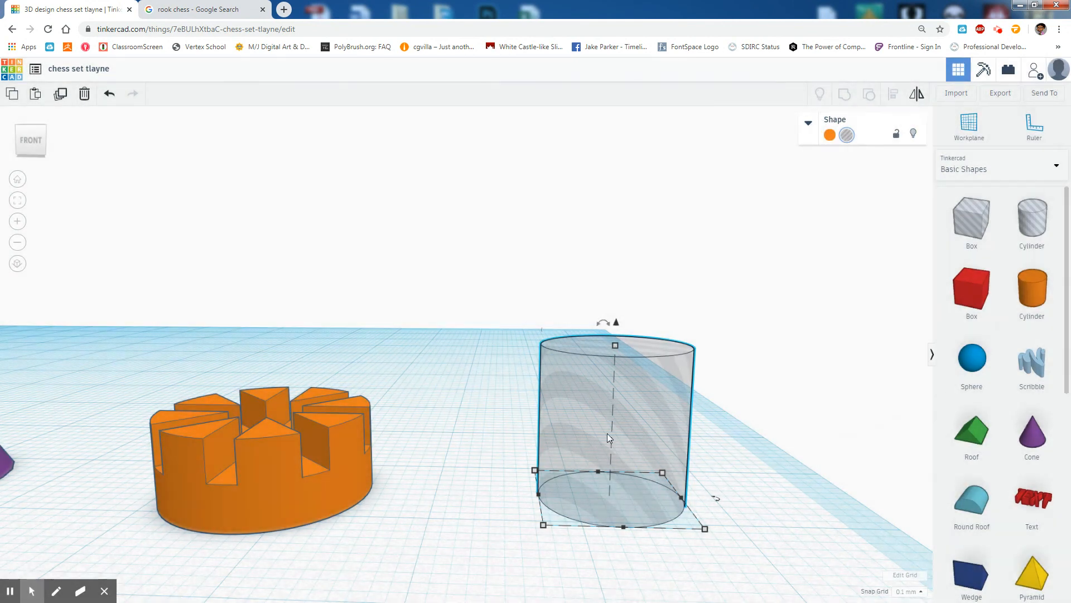
pyautogui.click(495, 417)
pyautogui.click(608, 393)
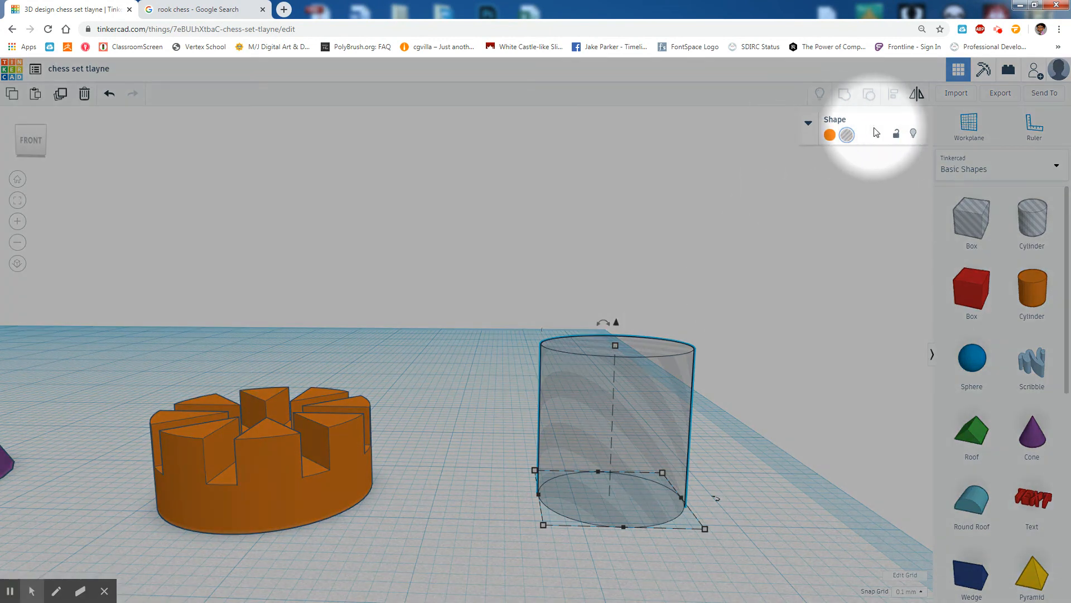
pyautogui.click(808, 123)
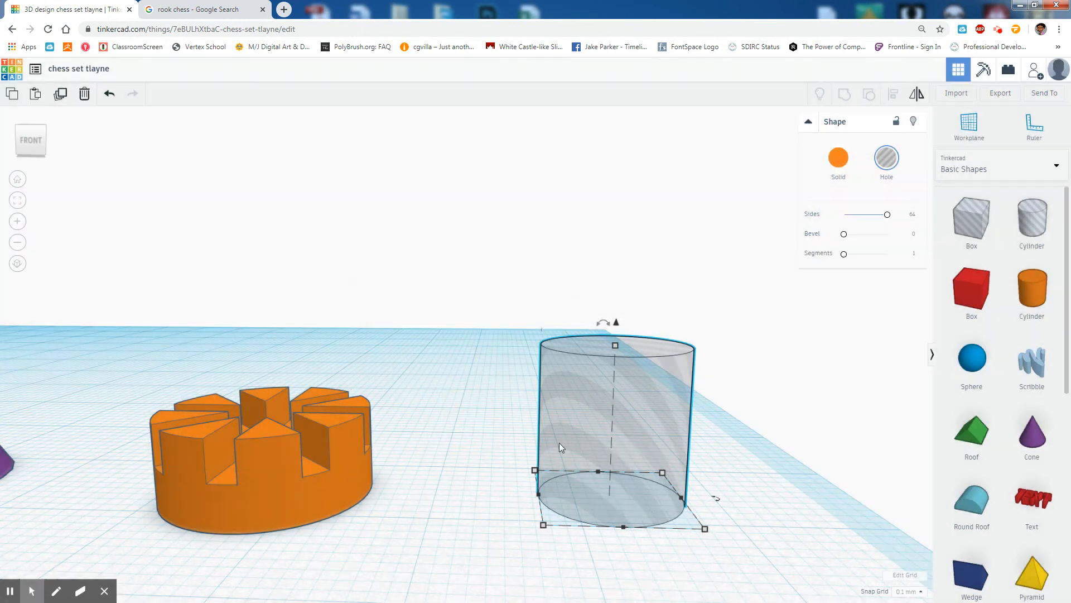
# Step: Place the hole cylinder over the notched castle top and align the two shapes on their centers
pyautogui.moveTo(560, 445); pyautogui.dragTo(515, 421, button='right')
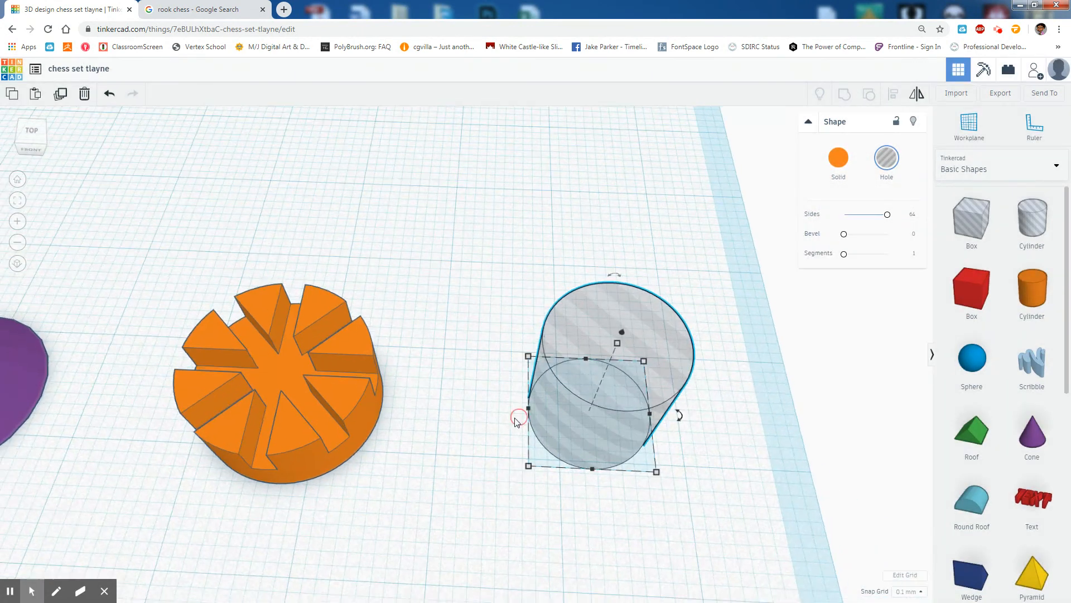
pyautogui.moveTo(607, 446); pyautogui.dragTo(269, 418)
pyautogui.moveTo(393, 504); pyautogui.dragTo(271, 341)
pyautogui.moveTo(212, 263); pyautogui.dragTo(232, 302)
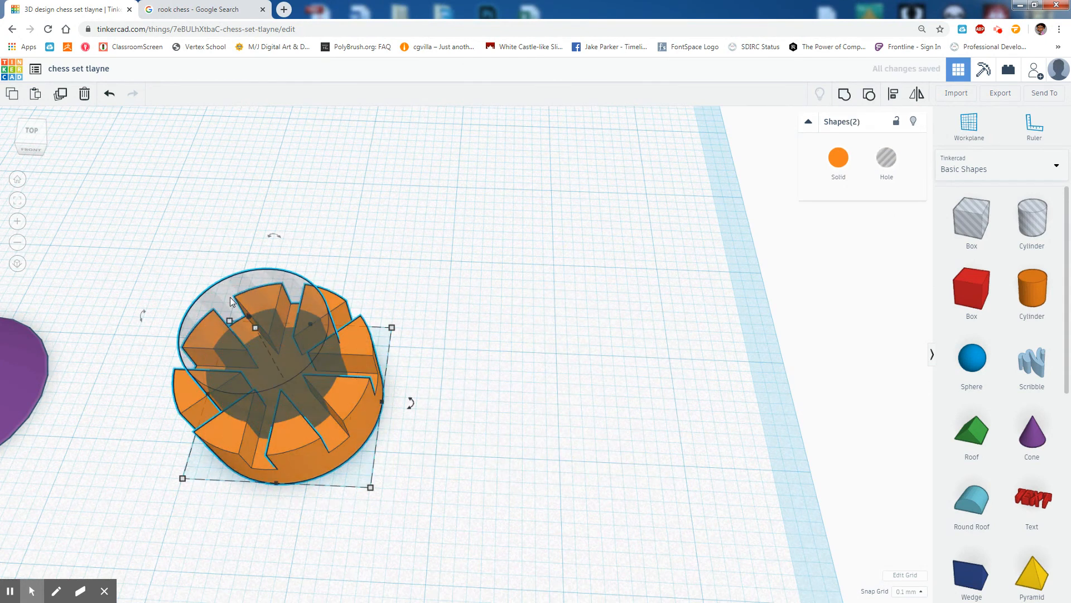
pyautogui.press('l')
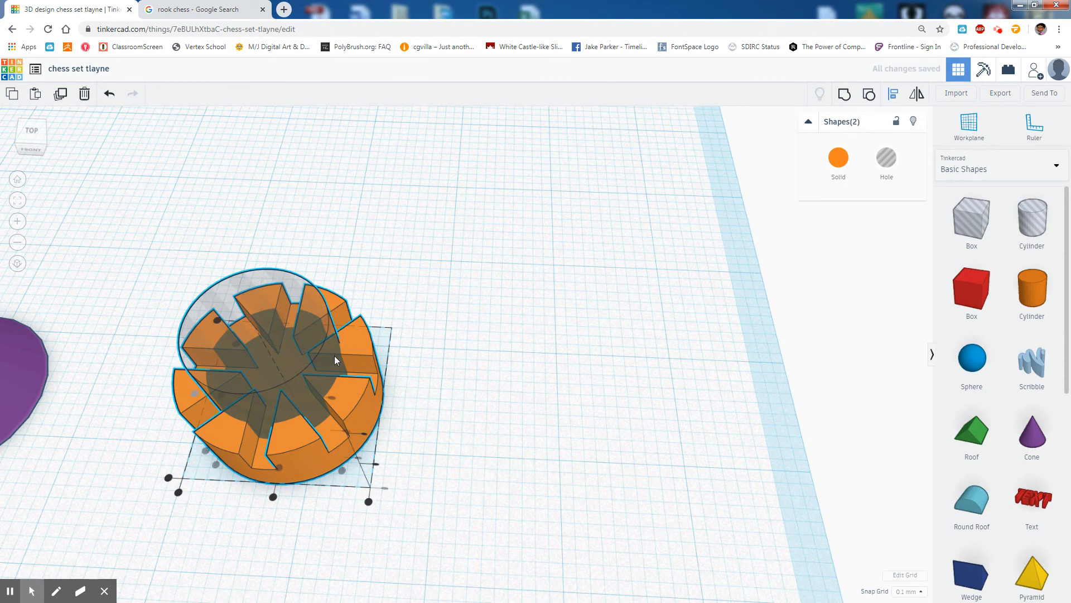
pyautogui.moveTo(433, 460); pyautogui.dragTo(681, 373, button='right')
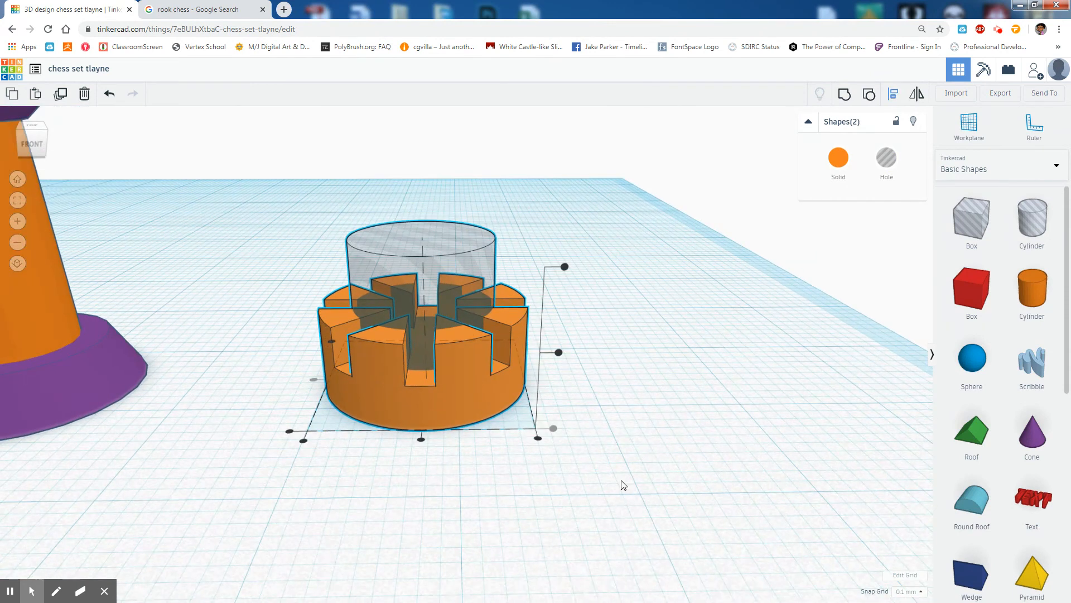
pyautogui.click(422, 441)
pyautogui.moveTo(292, 399); pyautogui.dragTo(359, 519, button='right')
pyautogui.moveTo(306, 424); pyautogui.dragTo(388, 236, button='right')
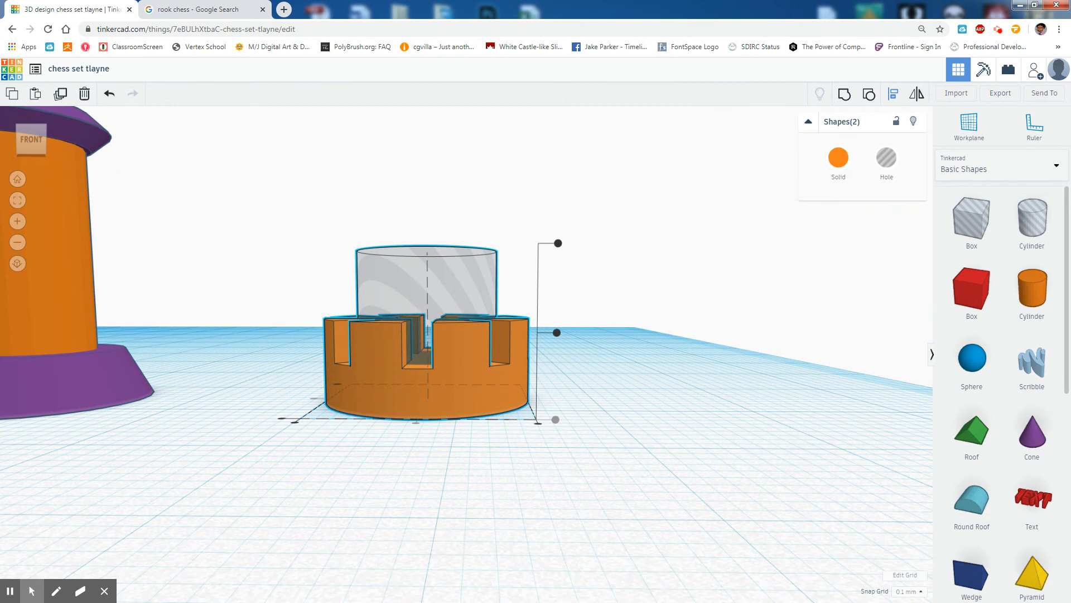
pyautogui.press('Escape')
pyautogui.moveTo(554, 226)
pyautogui.mouseDown(button='right')
pyautogui.moveTo(557, 237)
pyautogui.moveTo(559, 216)
pyautogui.mouseUp(button='right')
pyautogui.click(584, 276)
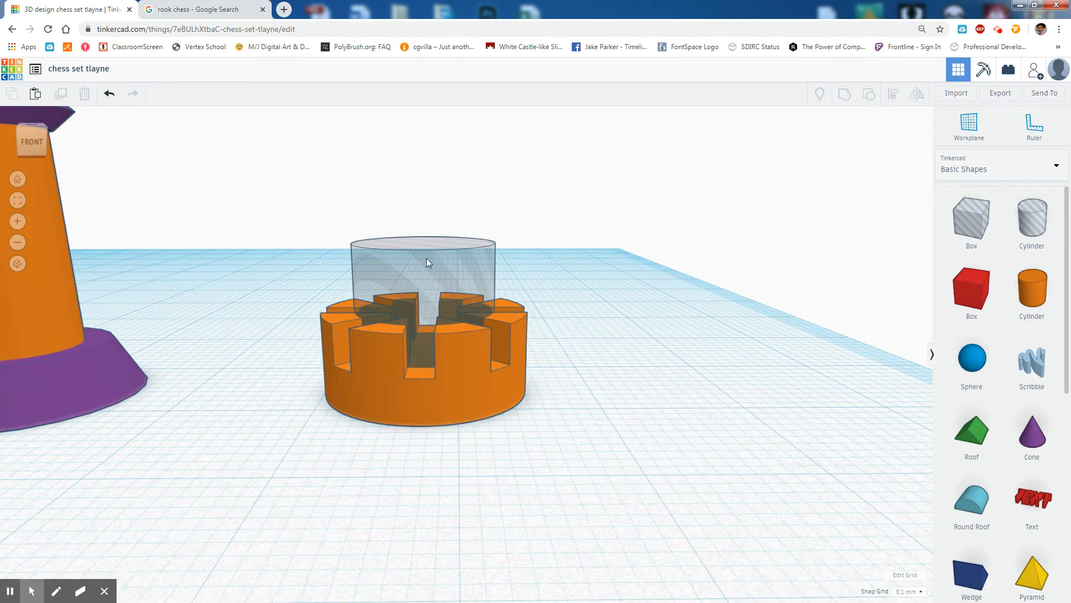
# Step: Raise the hole cylinder by 1.6 mm to leave a floor in the castle top
pyautogui.click(467, 254)
pyautogui.moveTo(504, 274); pyautogui.dragTo(586, 249, button='right')
pyautogui.moveTo(426, 234); pyautogui.dragTo(426, 213)
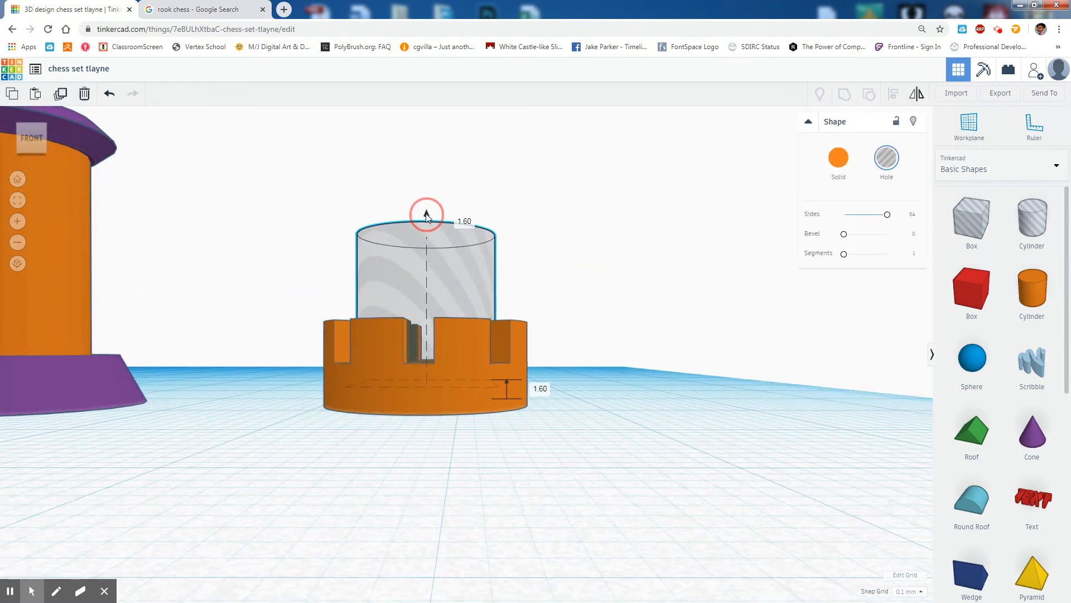
# Step: Make the notched castle top see-through and nudge the hole cylinder slightly higher inside it
pyautogui.moveTo(458, 209); pyautogui.dragTo(471, 287, button='right')
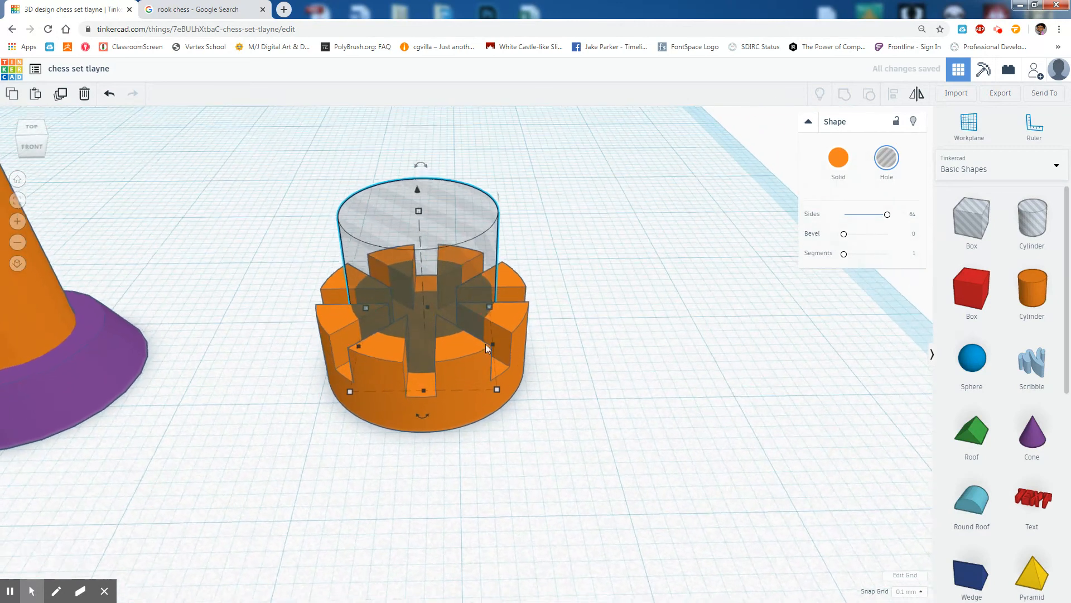
pyautogui.click(470, 411)
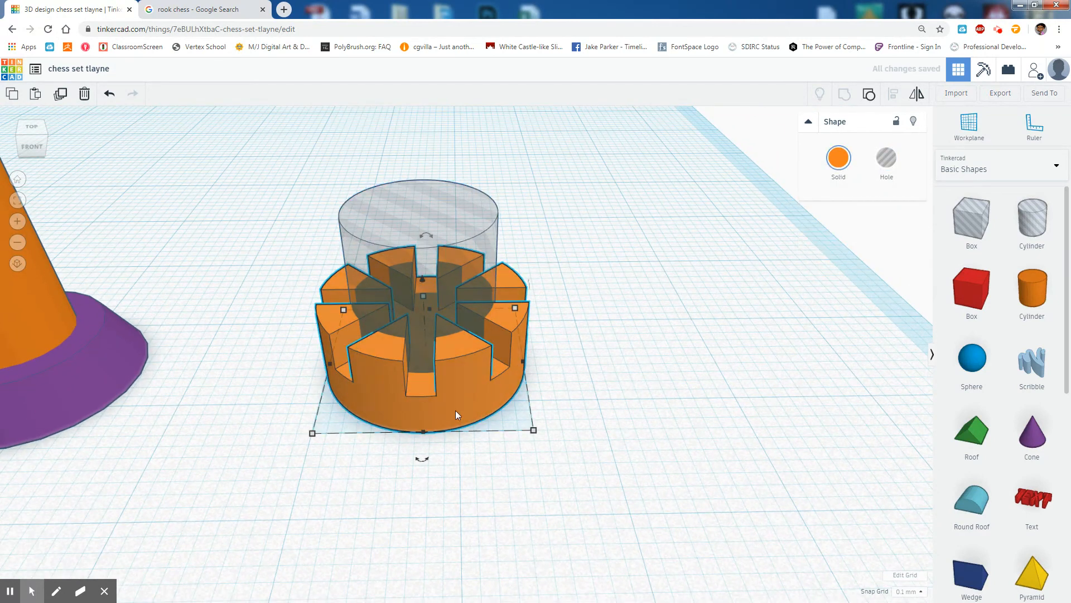
pyautogui.moveTo(502, 495); pyautogui.dragTo(493, 234, button='right')
pyautogui.moveTo(533, 274); pyautogui.dragTo(491, 274, button='right')
pyautogui.click(459, 231)
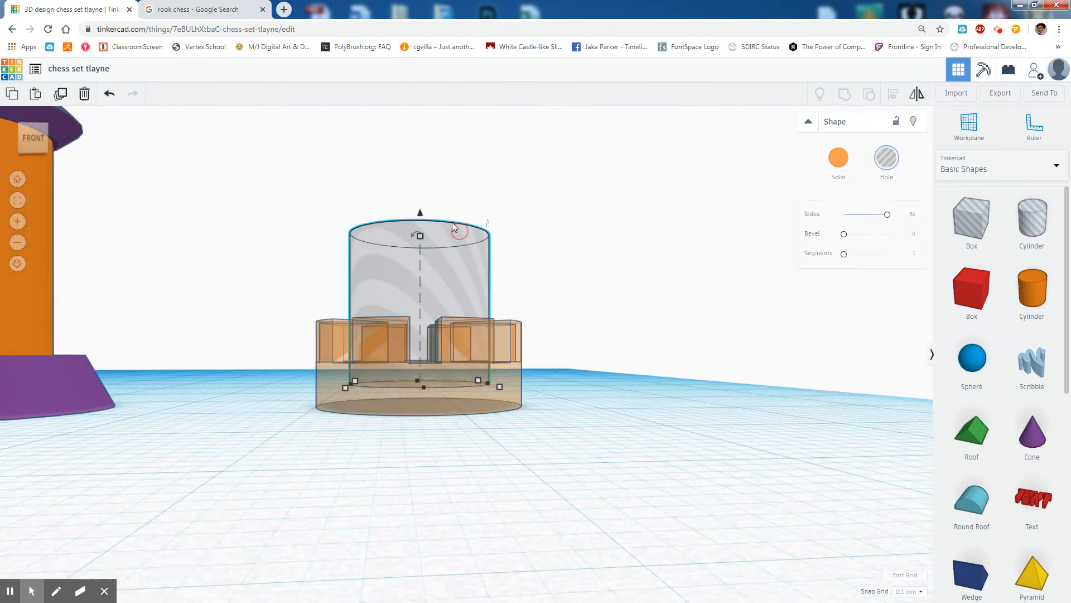
pyautogui.click(418, 196)
pyautogui.moveTo(470, 241); pyautogui.dragTo(423, 211)
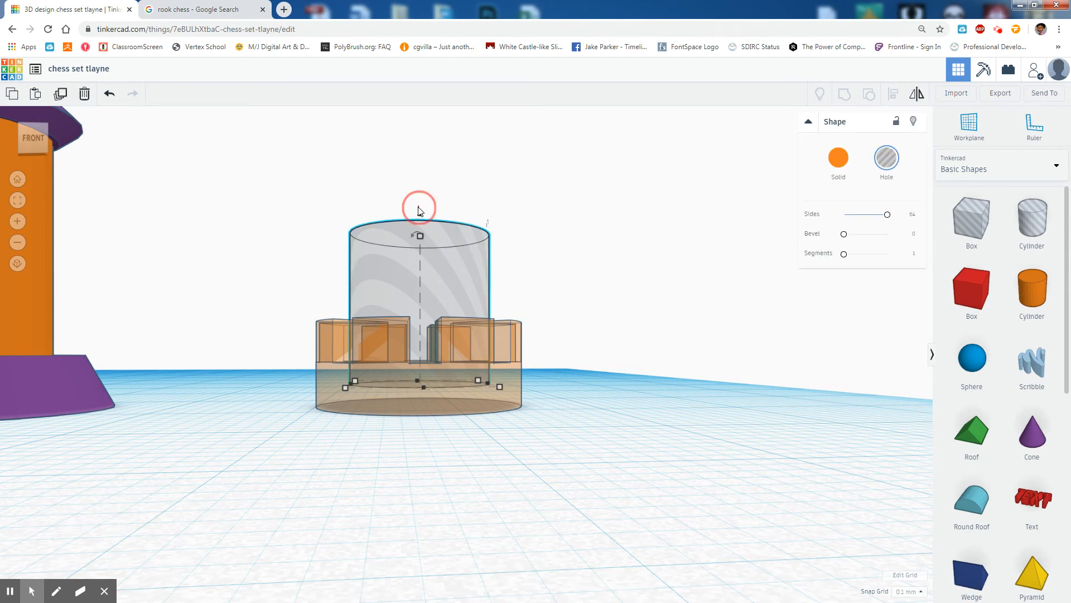
pyautogui.click(422, 210)
pyautogui.click(428, 222)
pyautogui.moveTo(420, 213); pyautogui.dragTo(419, 209)
pyautogui.click(564, 237)
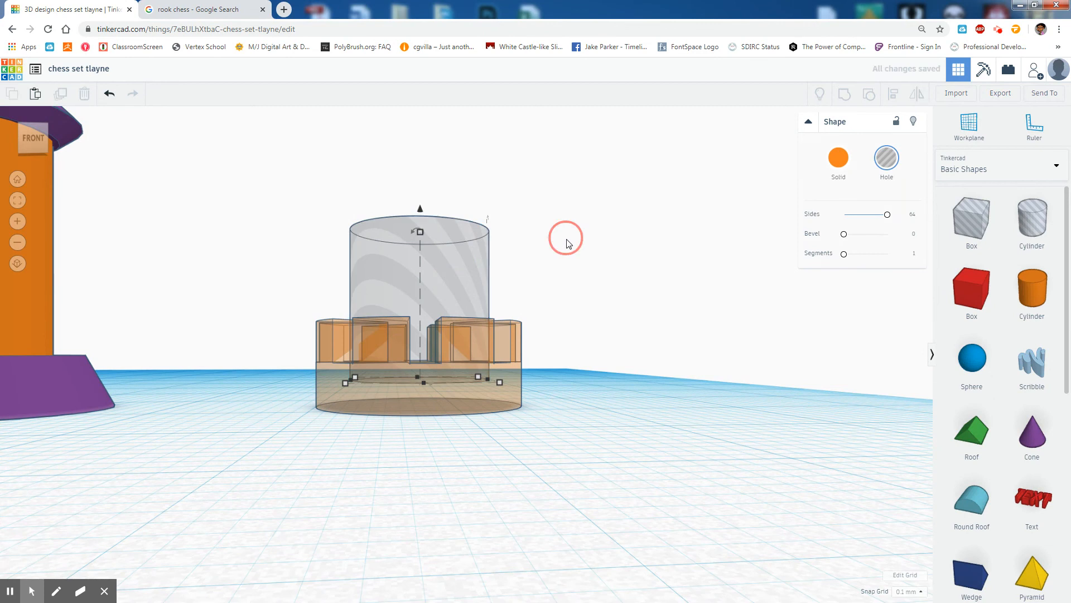
# Step: Make the castle top opaque again and group it with the hole cylinder to hollow out its center
pyautogui.click(445, 419)
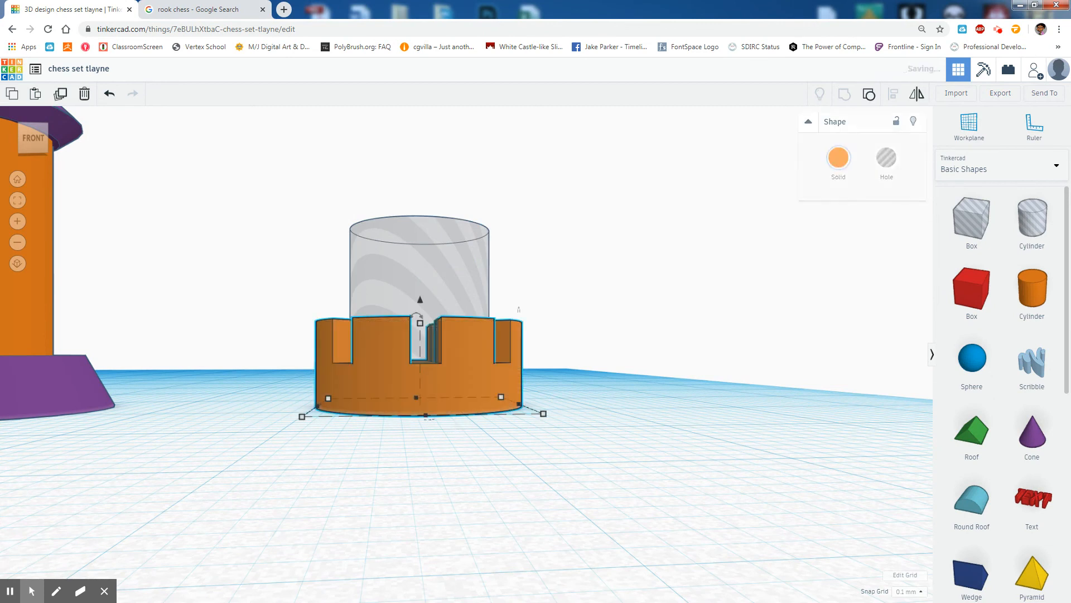
pyautogui.moveTo(574, 384); pyautogui.dragTo(541, 464, button='right')
pyautogui.moveTo(678, 504); pyautogui.dragTo(322, 170)
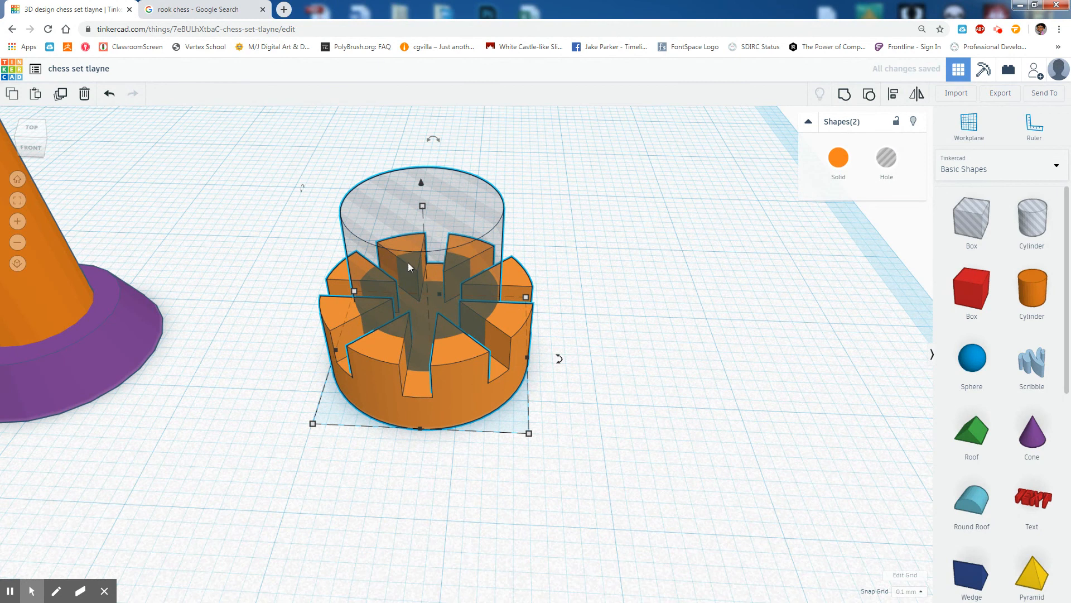
pyautogui.hotkey('ctrl', 'g')
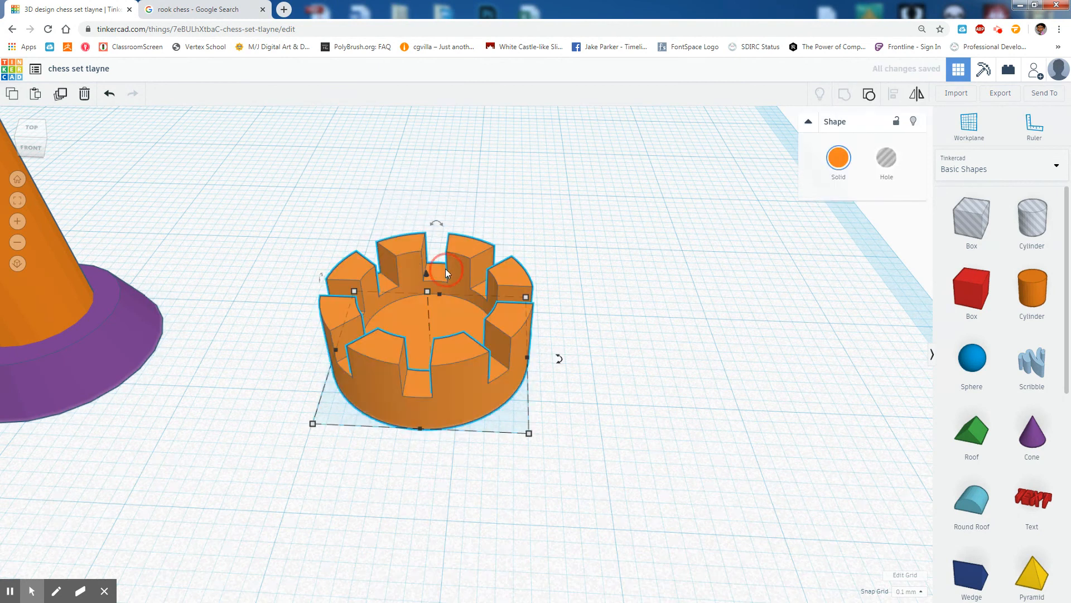
pyautogui.click(631, 258)
# Step: Move the hollowed castle top over to the base of the rook's orange column
pyautogui.moveTo(632, 259); pyautogui.dragTo(614, 320, button='right')
pyautogui.click(625, 341)
pyautogui.moveTo(634, 387)
pyautogui.mouseDown(button='right')
pyautogui.moveTo(327, 299)
pyautogui.moveTo(491, 232)
pyautogui.moveTo(552, 273)
pyautogui.moveTo(477, 337)
pyautogui.moveTo(508, 360)
pyautogui.moveTo(369, 306)
pyautogui.moveTo(452, 294)
pyautogui.mouseUp(button='right')
pyautogui.scroll(-5, 452, 290)
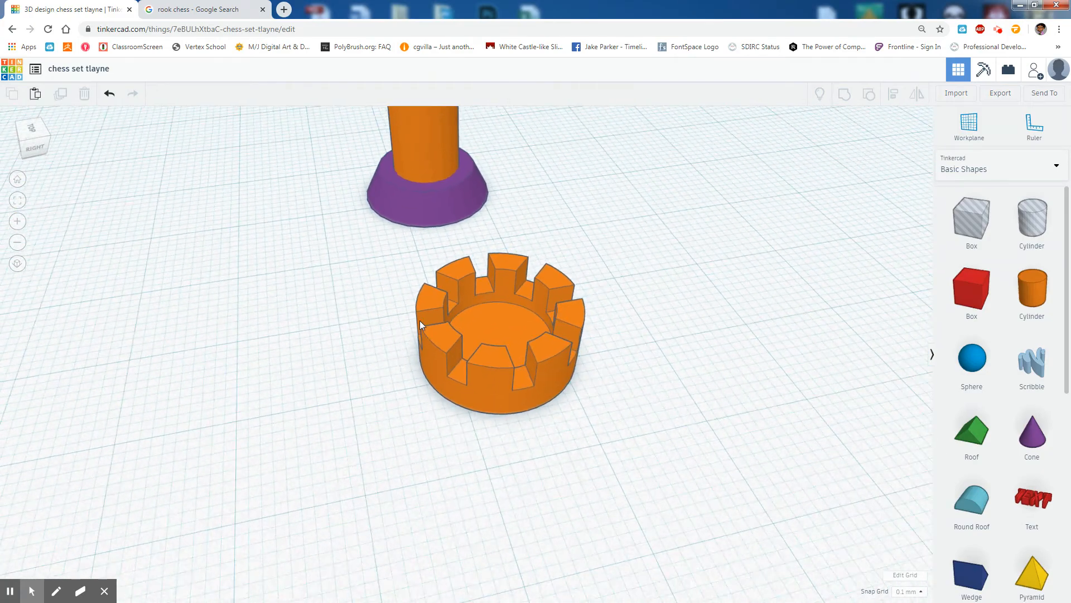
pyautogui.moveTo(431, 330); pyautogui.dragTo(424, 389, button='right')
pyautogui.moveTo(455, 345); pyautogui.dragTo(172, 347)
pyautogui.moveTo(421, 361); pyautogui.dragTo(662, 350, button='middle')
# Step: Align the castle top with the column, base and collar shapes on their centers in both horizontal directions
pyautogui.moveTo(310, 156); pyautogui.dragTo(311, 158)
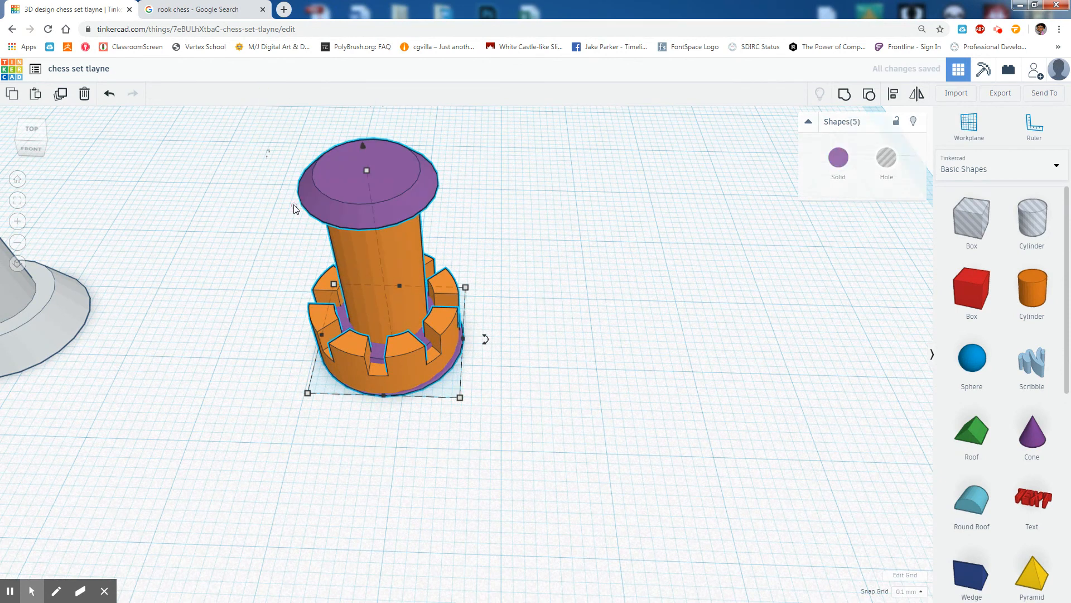
pyautogui.press('l')
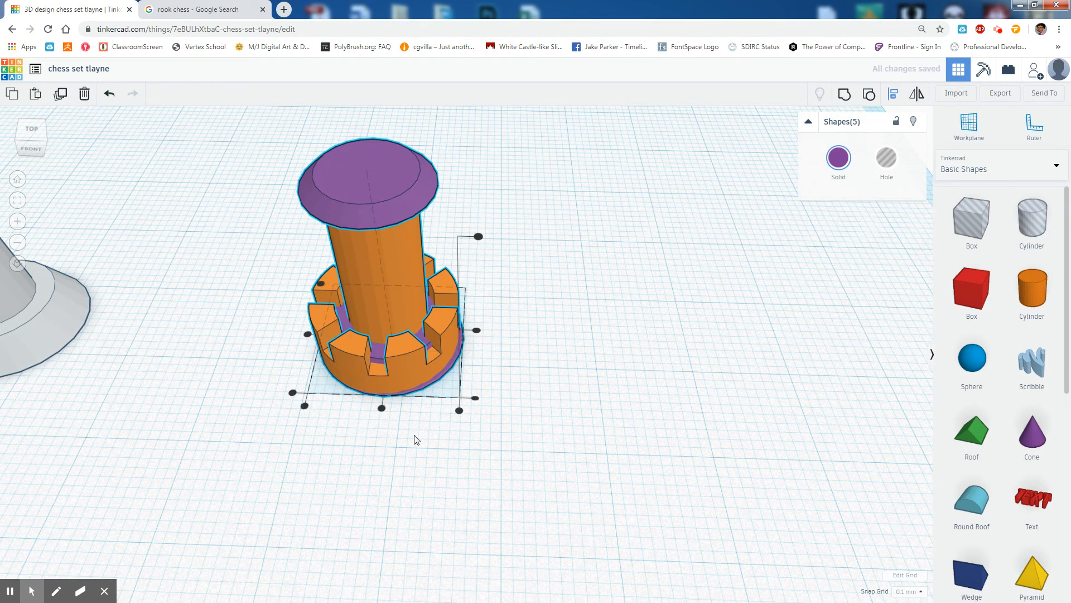
pyautogui.click(381, 408)
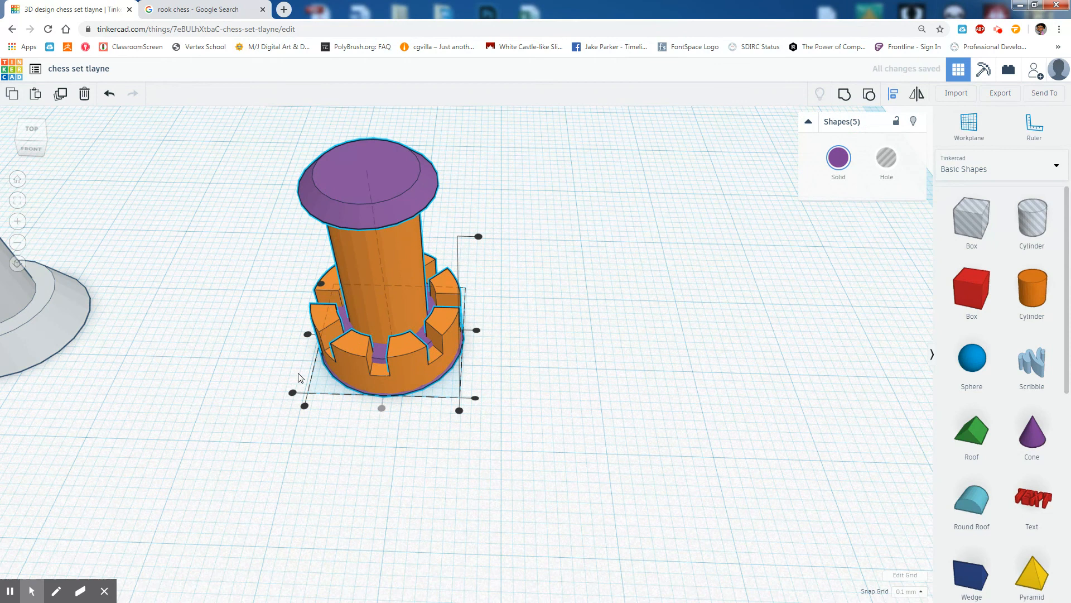
pyautogui.click(308, 335)
pyautogui.click(544, 376)
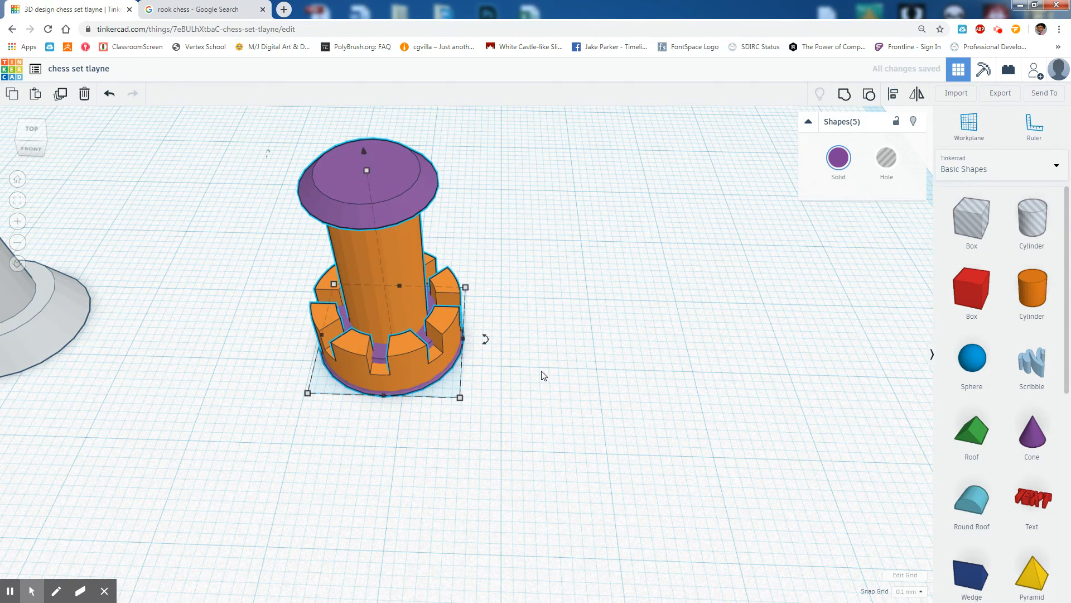
pyautogui.moveTo(472, 434); pyautogui.dragTo(484, 374, button='right')
# Step: Lift the castle top straight up the column so it rests on the purple collar
pyautogui.click(345, 320)
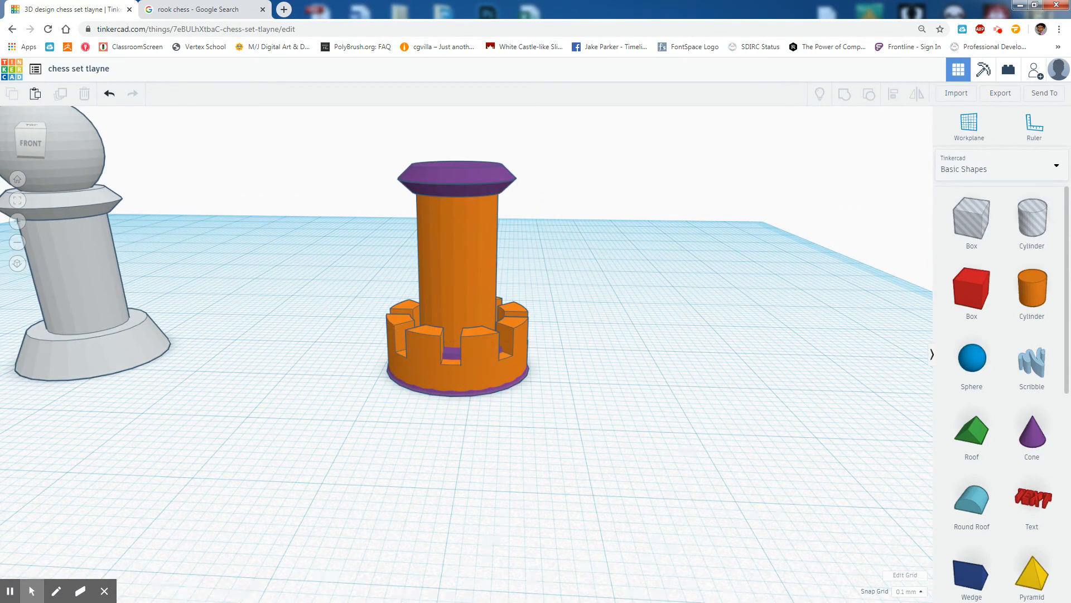
pyautogui.click(413, 349)
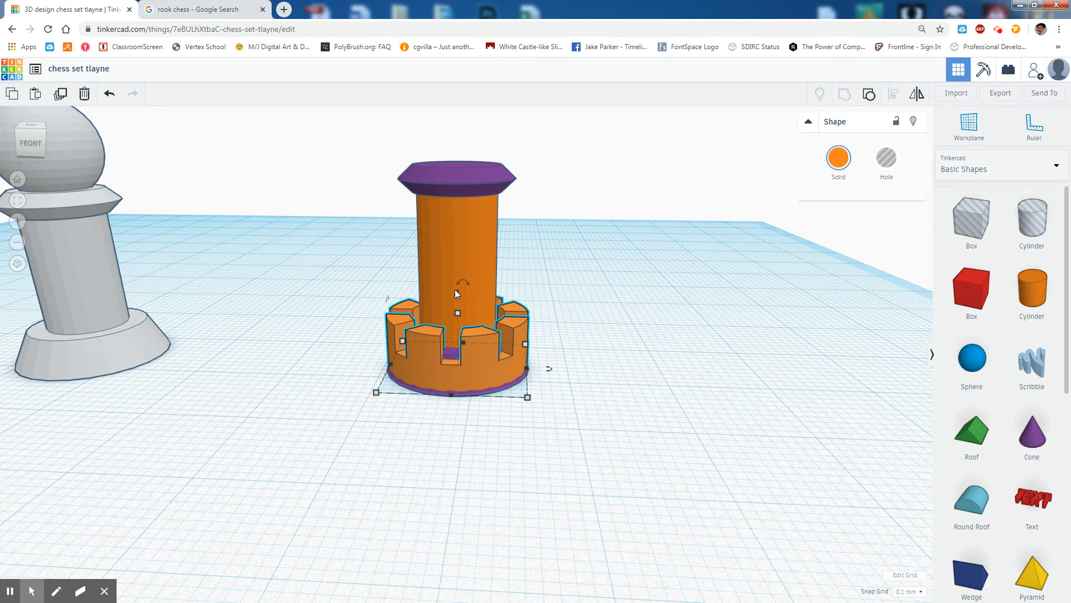
pyautogui.moveTo(540, 300); pyautogui.dragTo(476, 285, button='right')
pyautogui.moveTo(476, 284); pyautogui.dragTo(461, 240)
pyautogui.hotkey('ctrl', 'z')
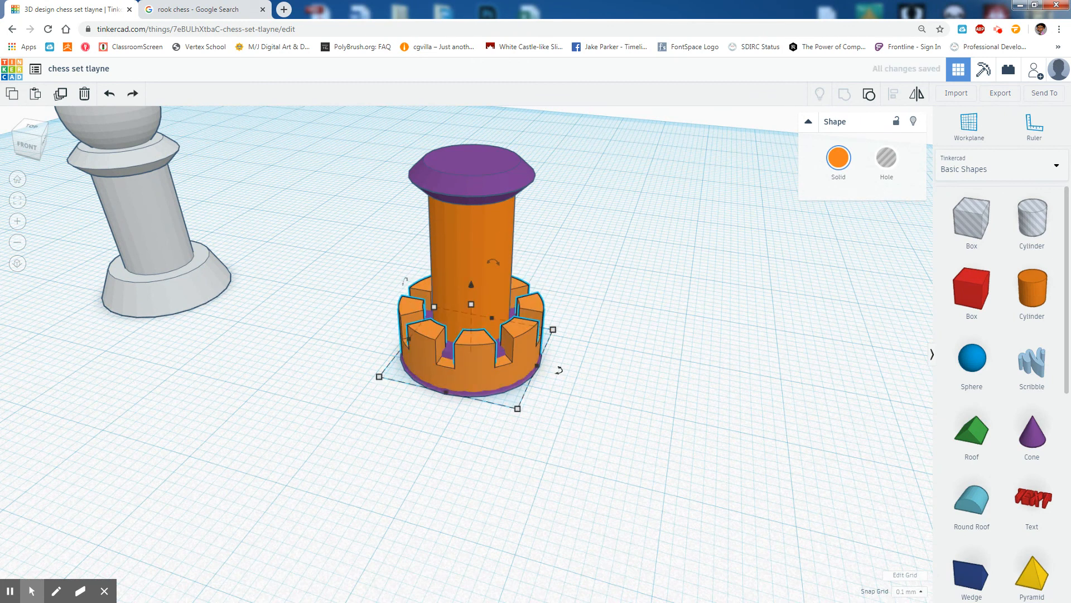
pyautogui.moveTo(471, 284); pyautogui.dragTo(472, 73)
pyautogui.moveTo(633, 529); pyautogui.dragTo(549, 340, button='right')
pyautogui.scroll(1, 497, 273)
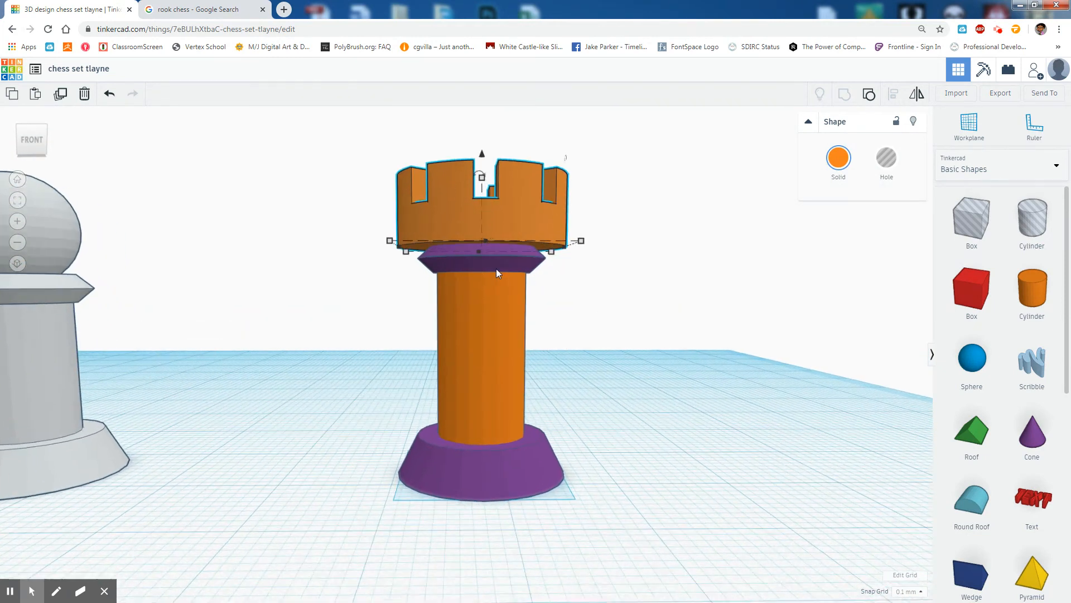
pyautogui.scroll(2, 496, 273)
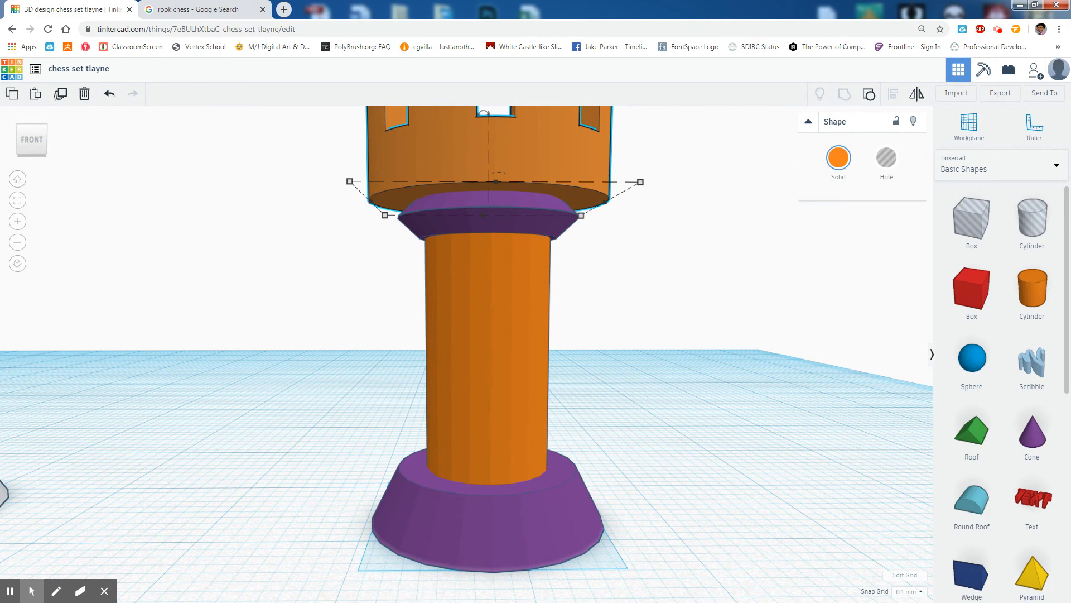
# Step: Examine how the castle top sits on the purple collar in a flat orthographic front view, and return to perspective view
pyautogui.click(533, 169)
pyautogui.moveTo(654, 234); pyautogui.dragTo(619, 237, button='right')
pyautogui.scroll(3, 584, 212)
pyautogui.scroll(-2, 625, 293)
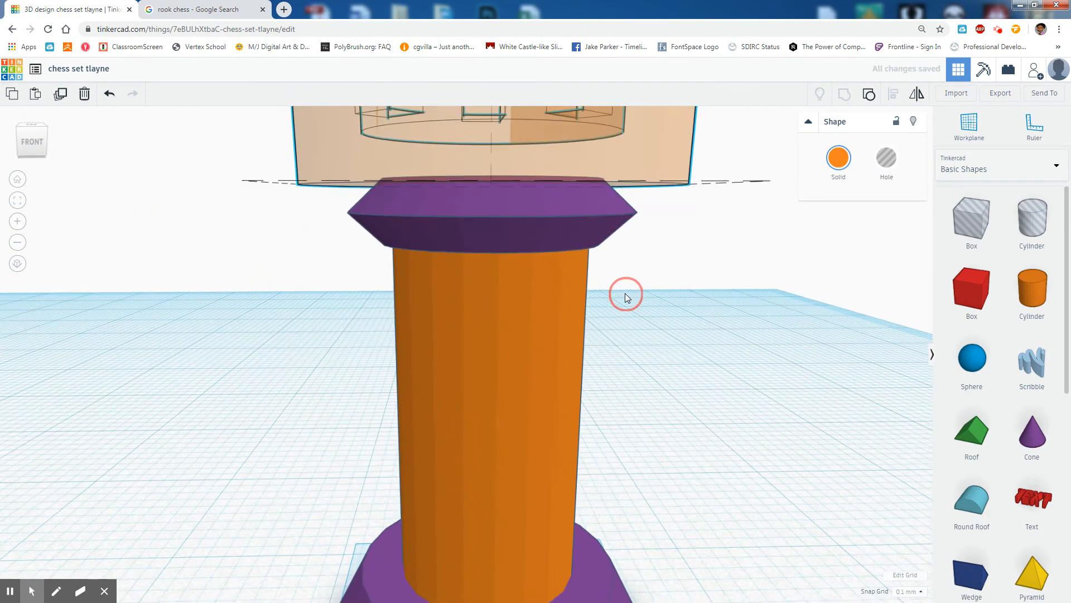
pyautogui.scroll(2, 443, 192)
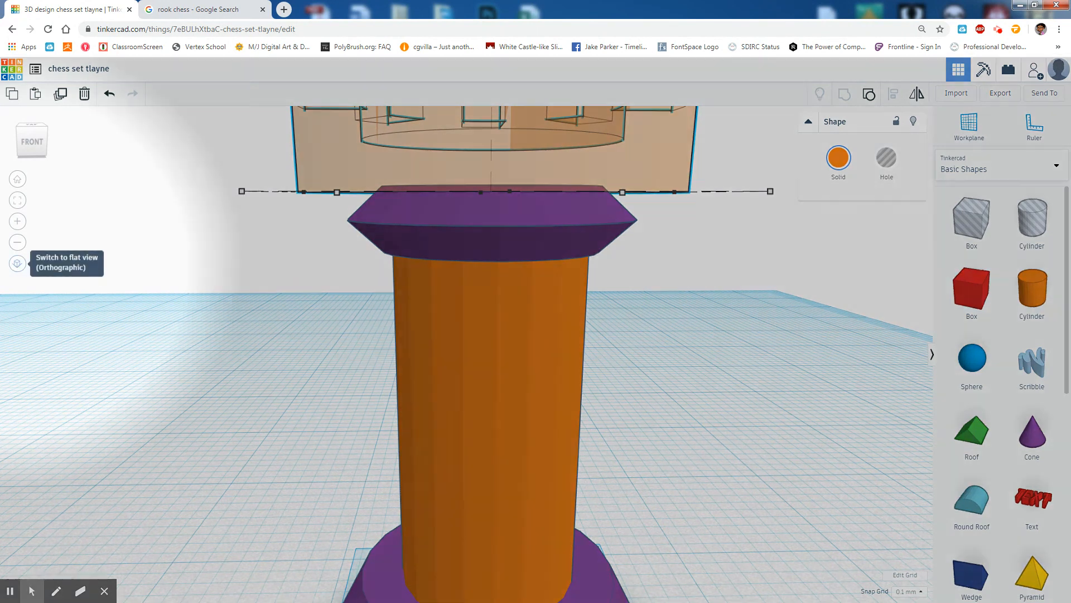
pyautogui.click(18, 264)
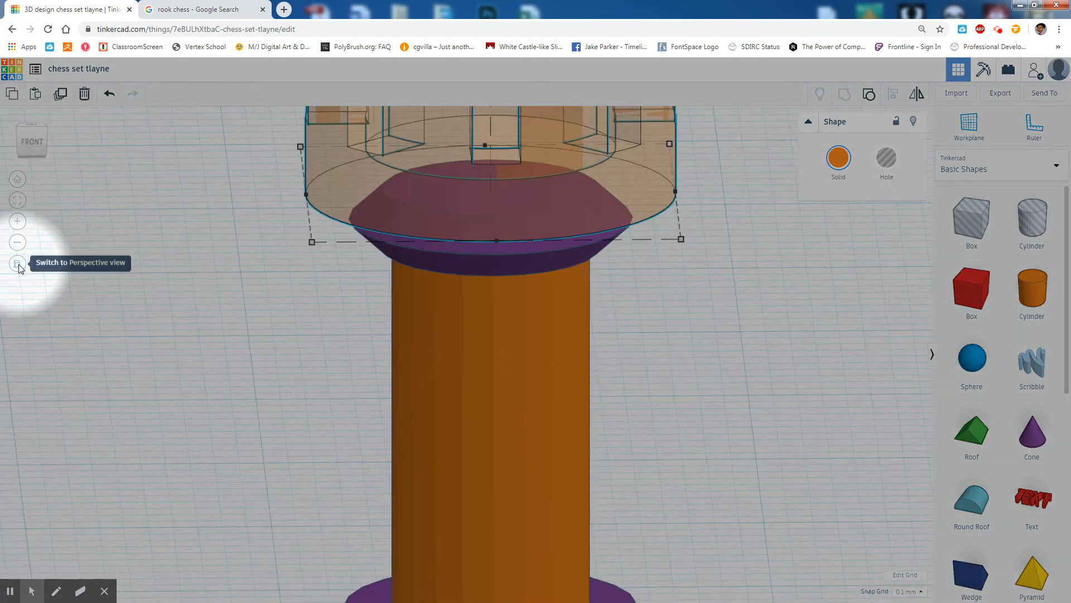
pyautogui.click(31, 143)
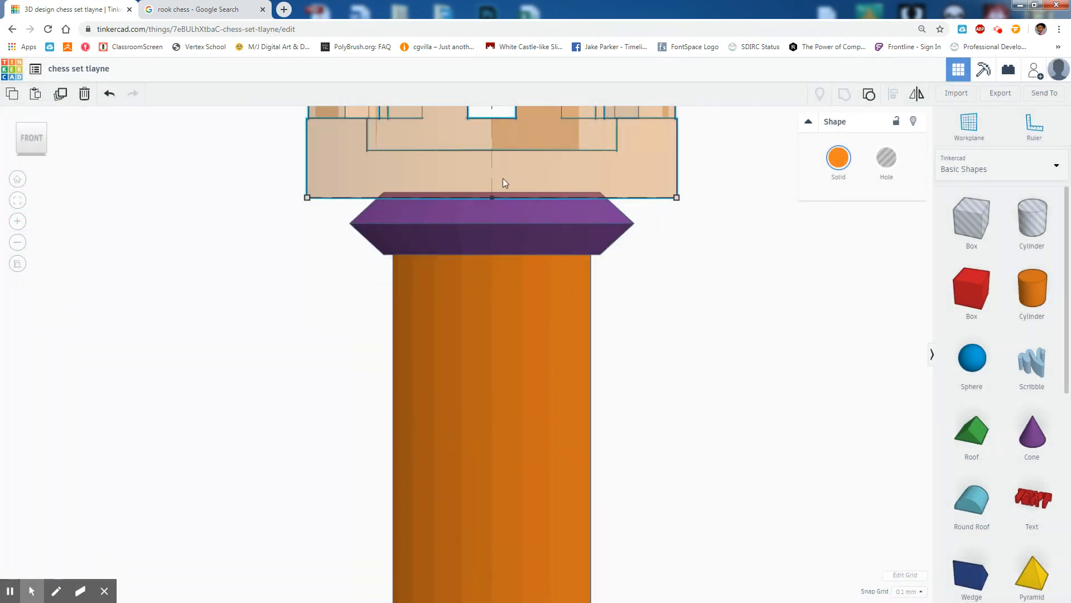
pyautogui.moveTo(503, 179); pyautogui.dragTo(449, 335, button='middle')
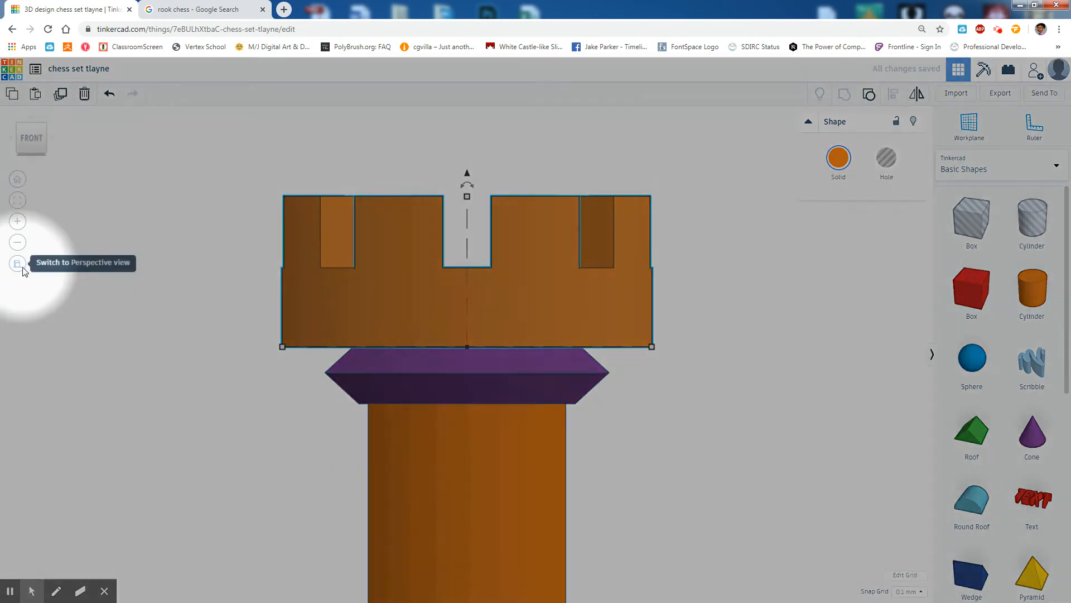
pyautogui.click(17, 263)
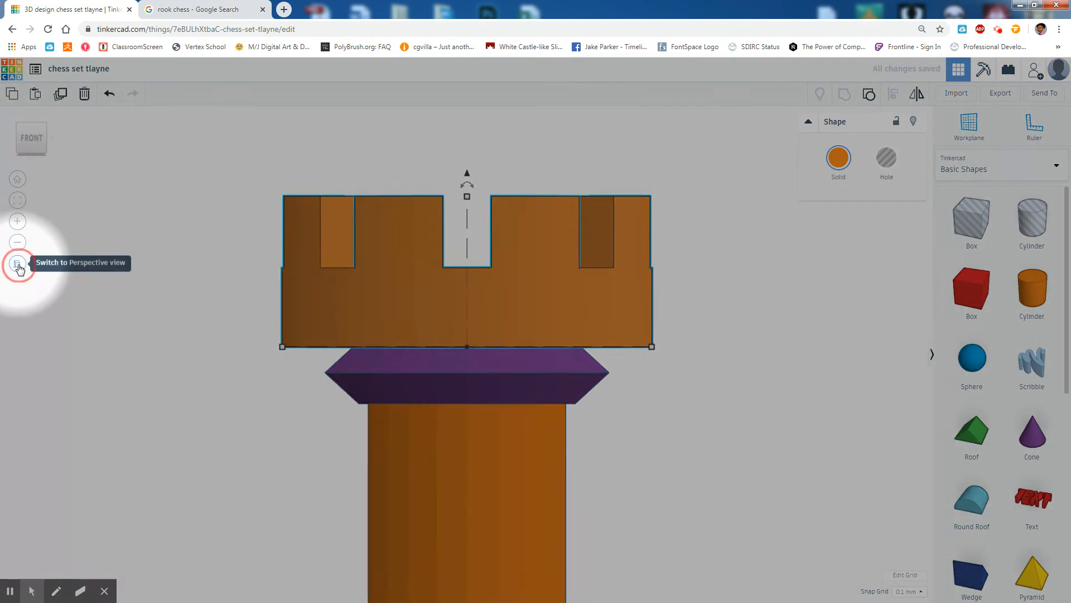
# Step: Select all the rook's shapes from base to castle top and group them into one object
pyautogui.scroll(-5, 210, 374)
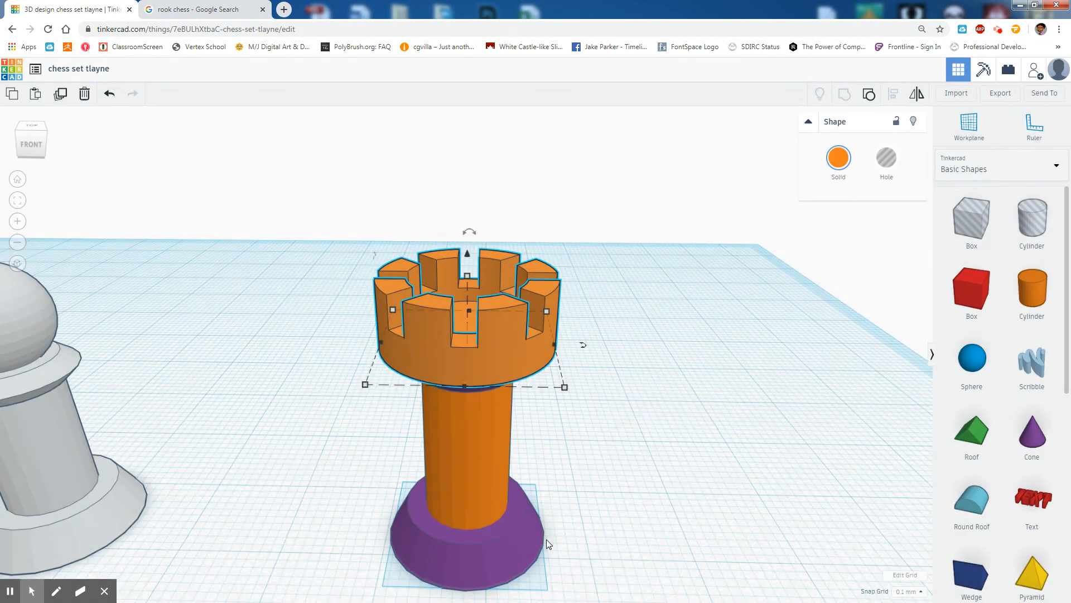
pyautogui.moveTo(546, 544); pyautogui.dragTo(593, 463, button='right')
pyautogui.moveTo(661, 557); pyautogui.dragTo(426, 146)
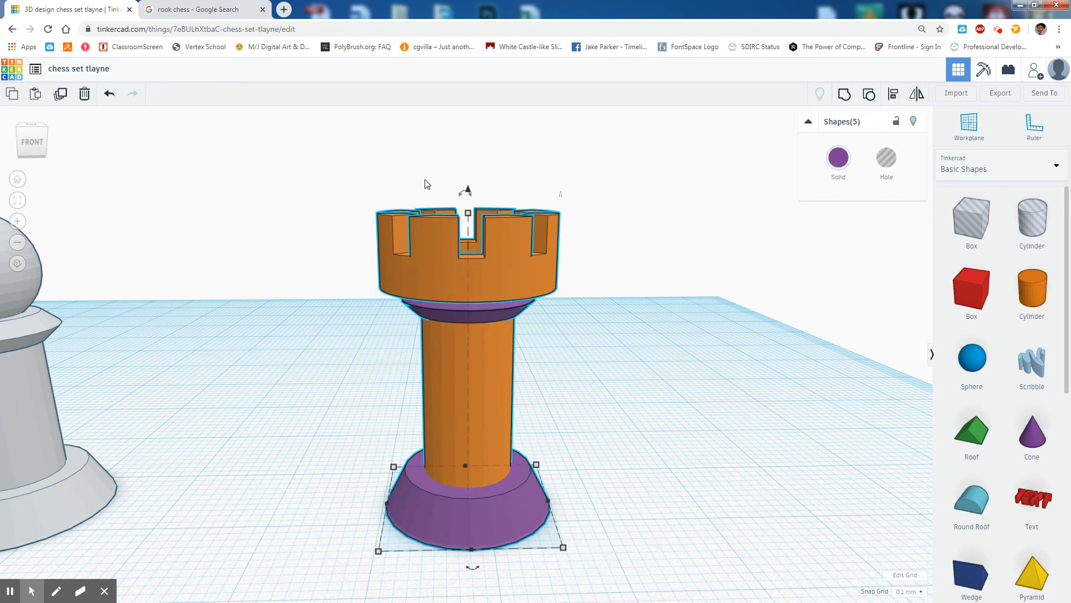
pyautogui.hotkey('ctrl', 'g')
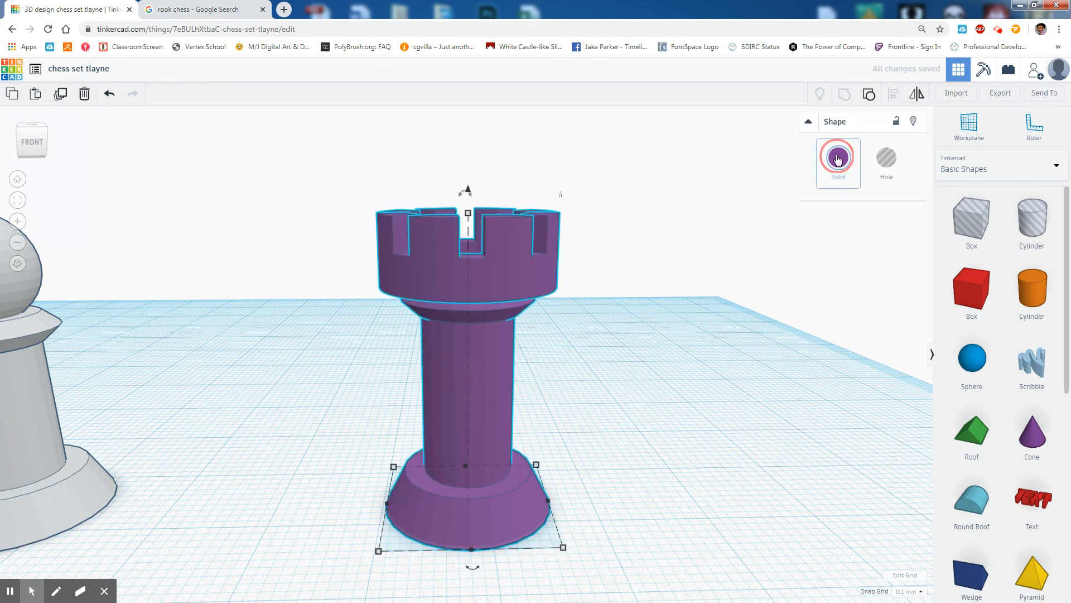
# Step: Recolor the grouped rook light gray like the neighboring chess piece and deselect it
pyautogui.click(839, 158)
pyautogui.click(1013, 251)
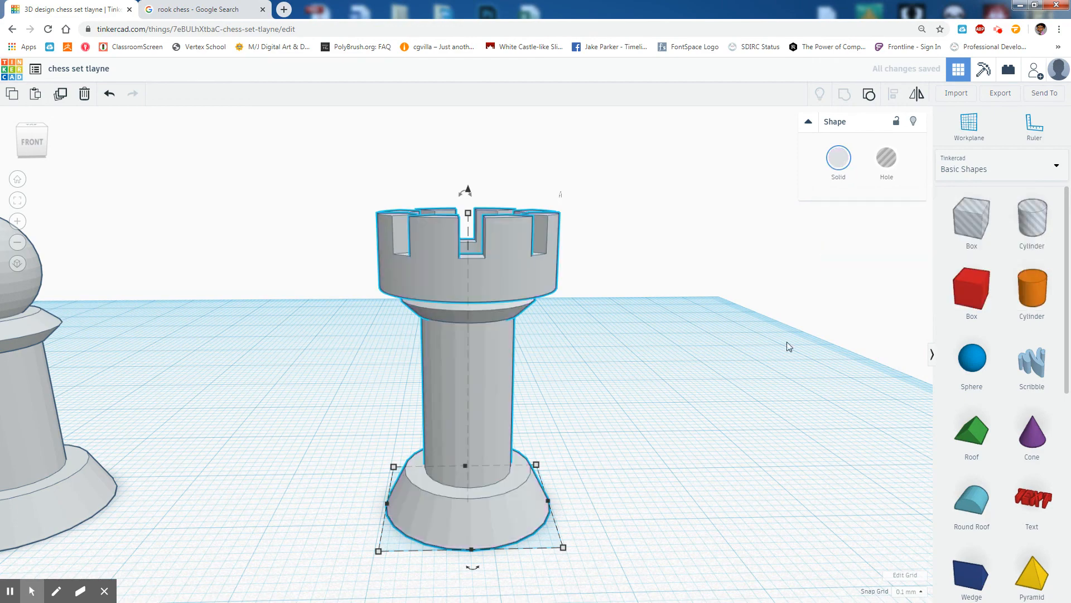
pyautogui.click(622, 399)
pyautogui.moveTo(600, 407); pyautogui.dragTo(568, 432, button='right')
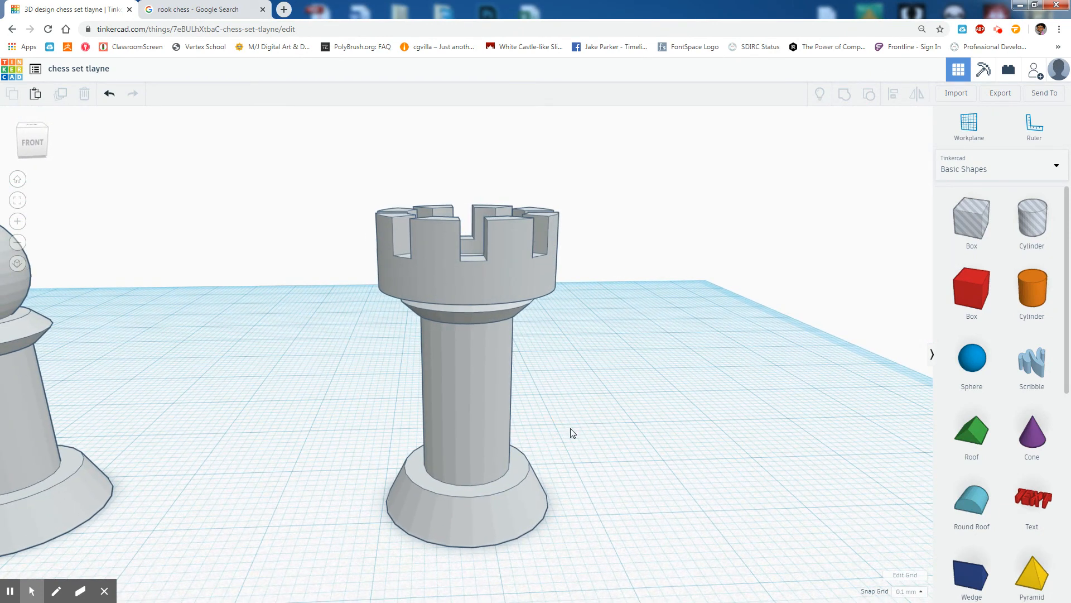
pyautogui.moveTo(570, 435); pyautogui.dragTo(586, 429, button='right')
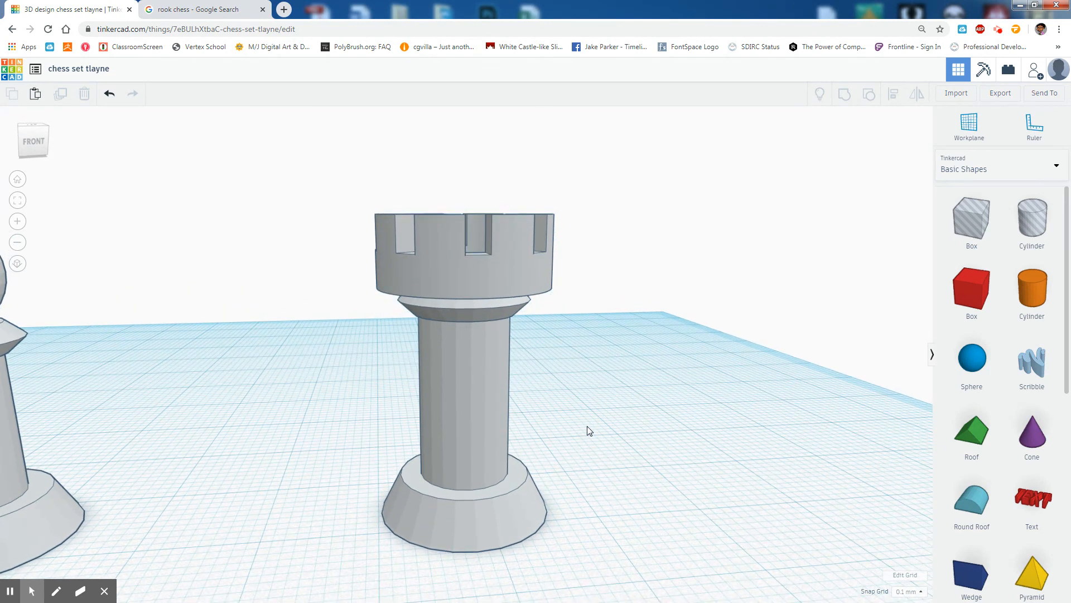